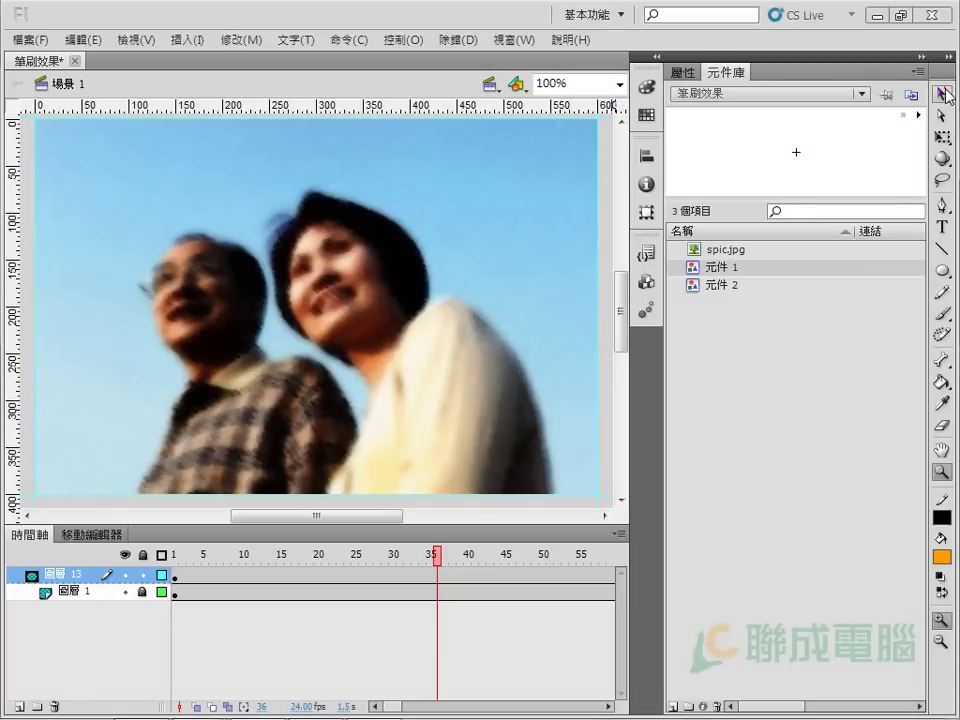
Test the movie with Ctrl+Enter to watch the photo's brush-stroke reveal loop in Flash Player
key("v")
key("ctrl+Return")
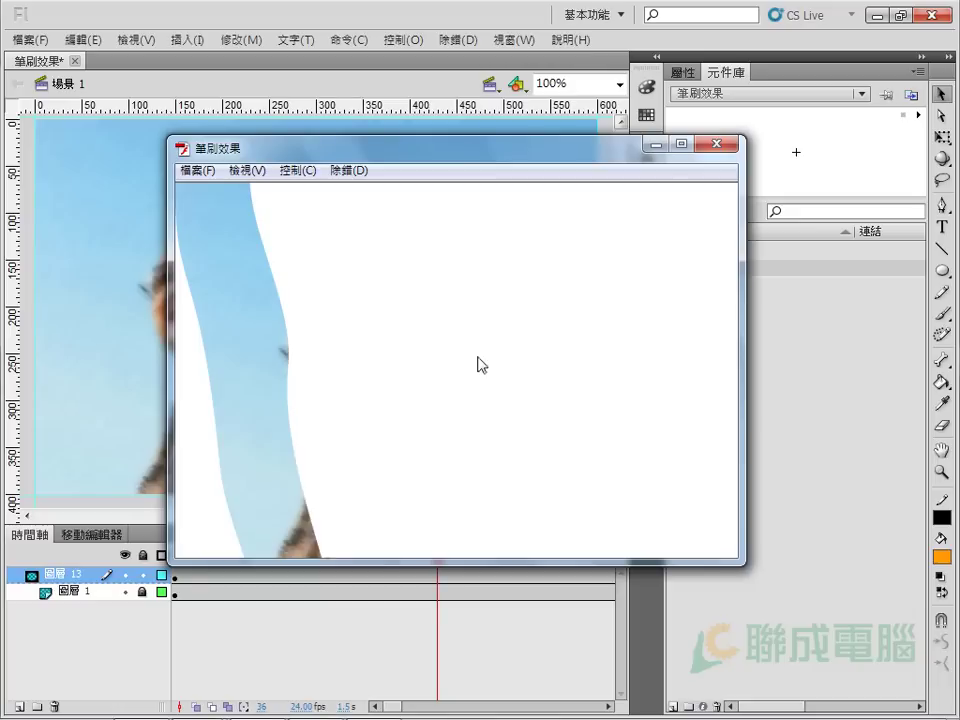
Close the test movie window and create a new Flash document with default settings
left_click(715, 146)
left_click(28, 40)
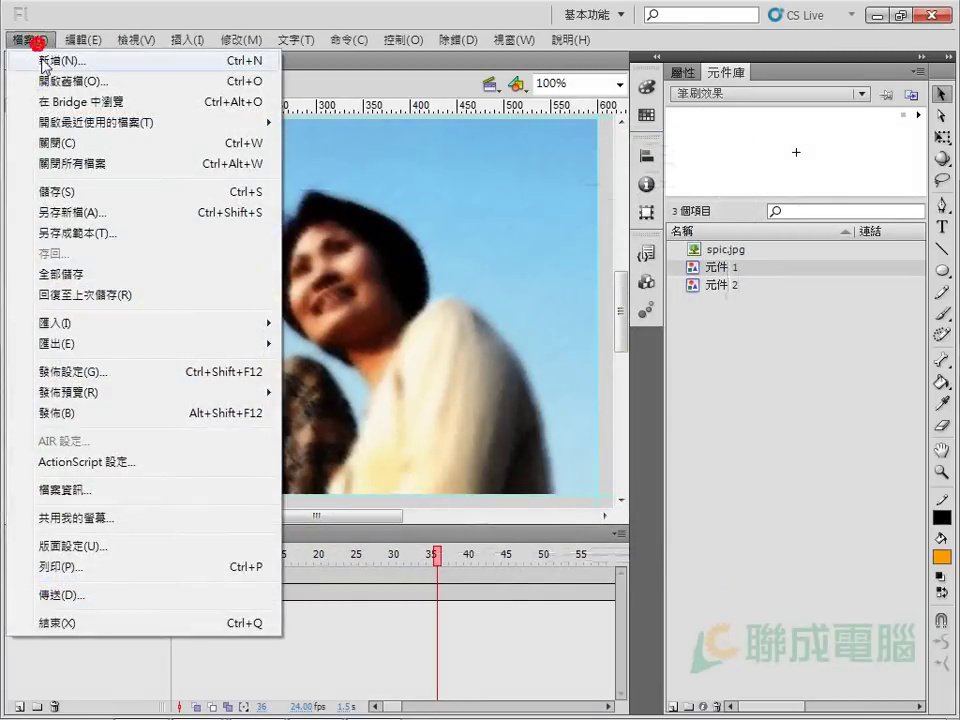
left_click(45, 59)
left_click(700, 538)
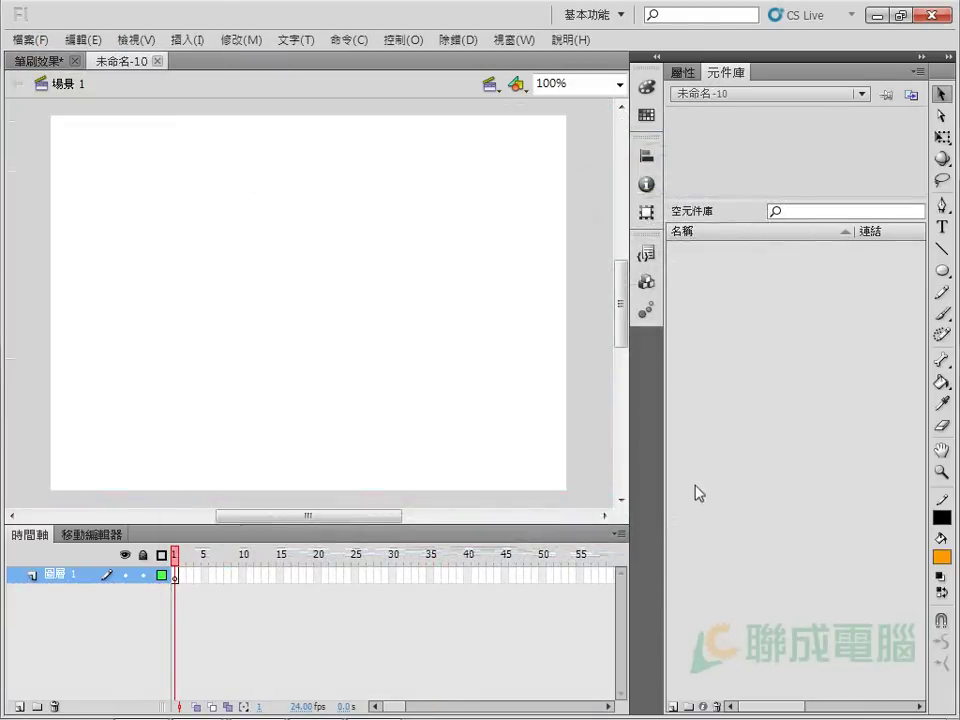
Set the new document's stage width to 600 pixels, making a 600 × 400 stage
left_click(681, 72)
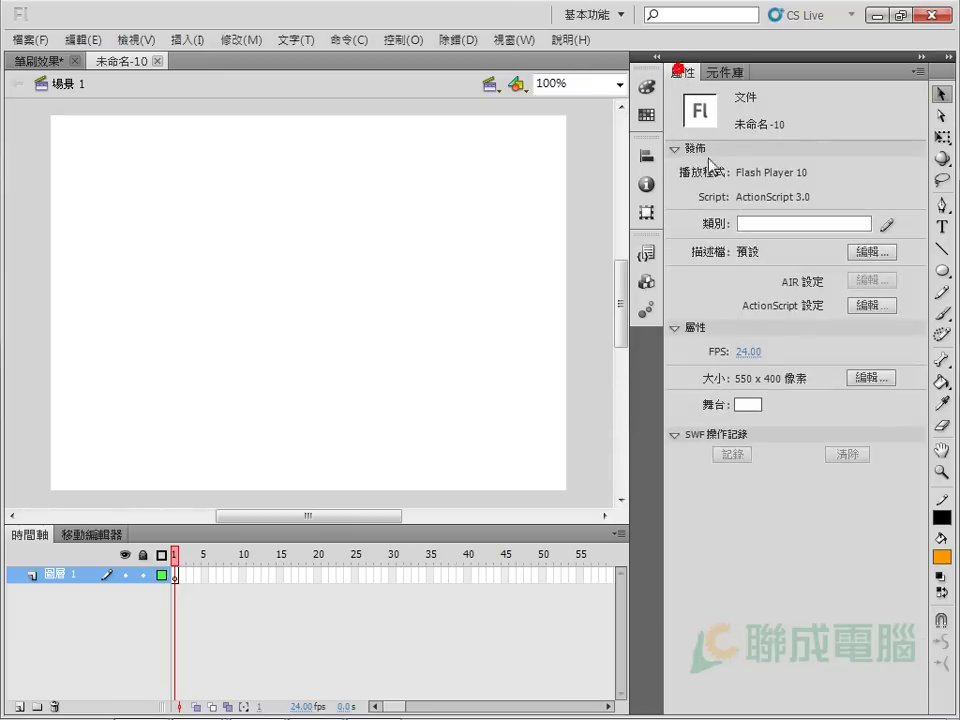
left_click(879, 379)
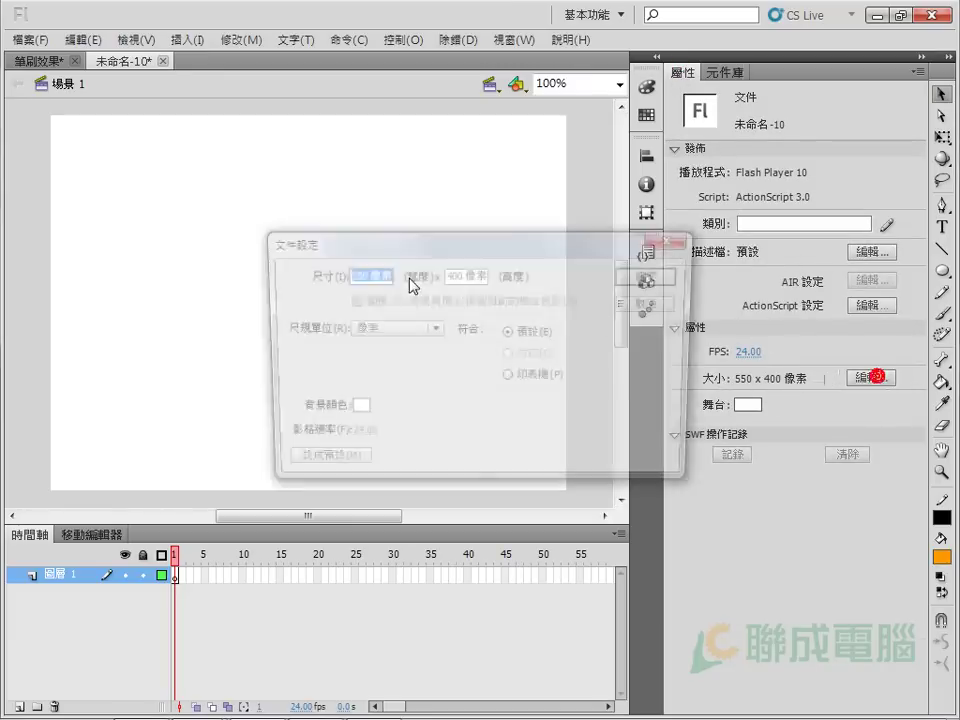
type("600")
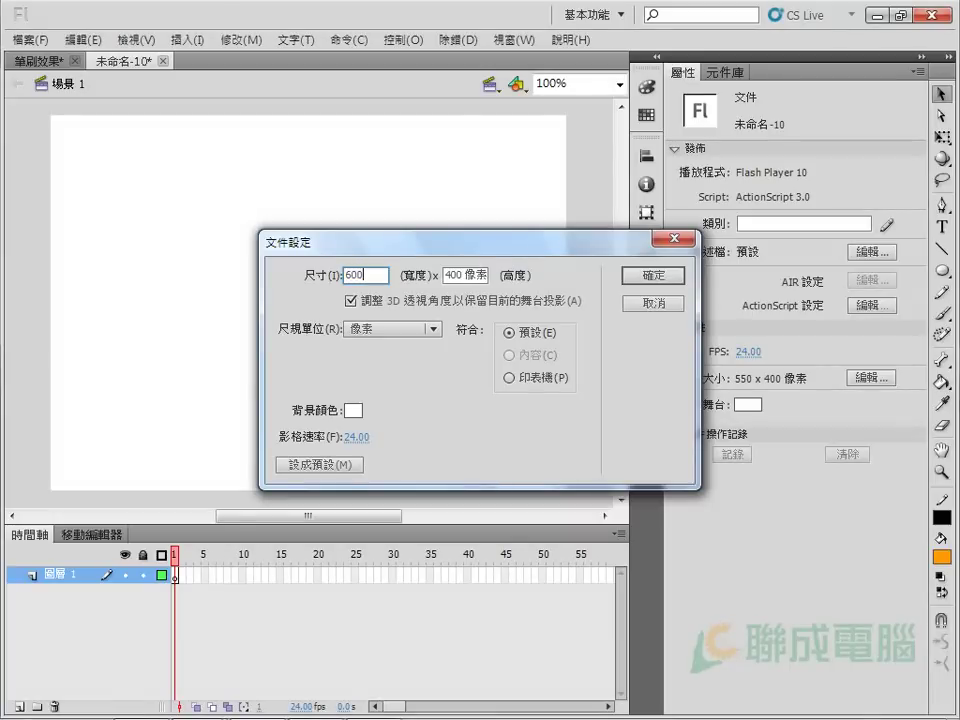
left_click(652, 274)
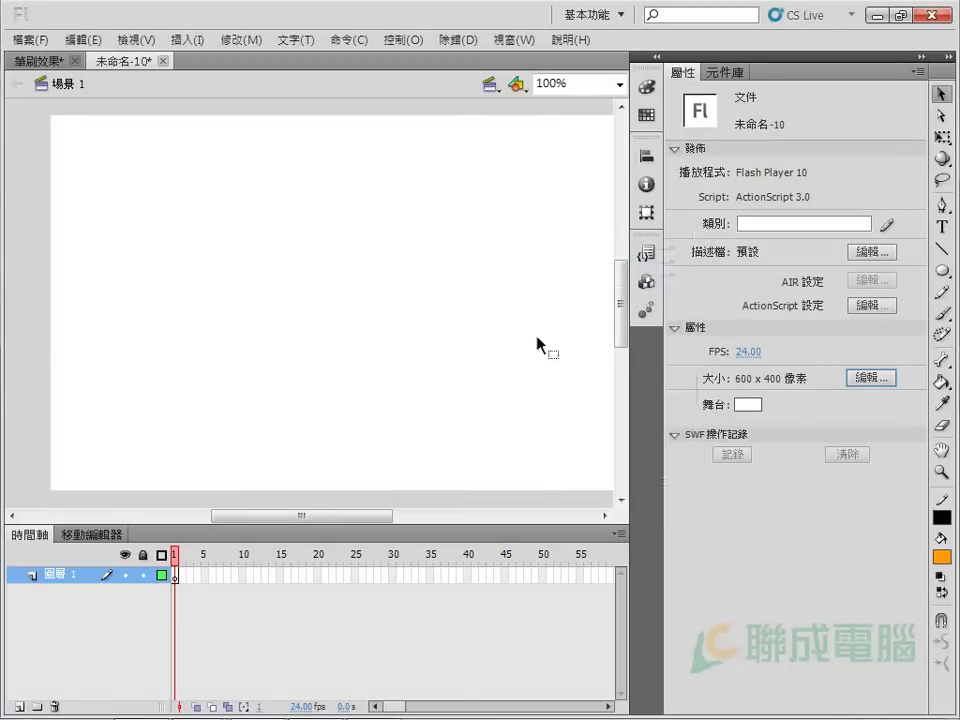
Import the spic.jpg photo onto the stage
left_click(32, 40)
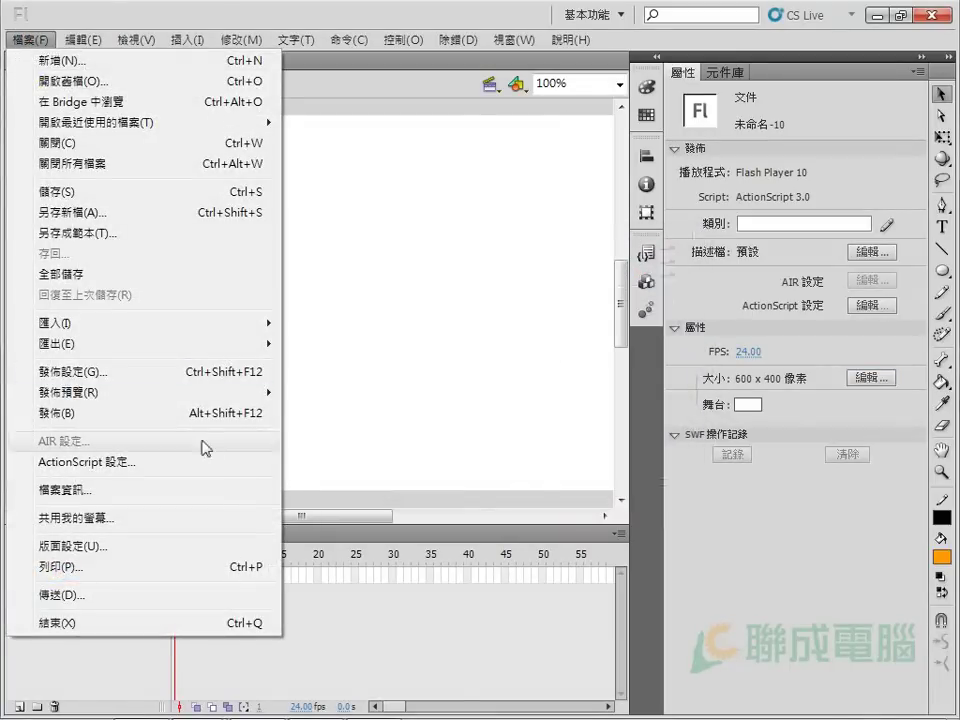
left_click(174, 318)
left_click(336, 323)
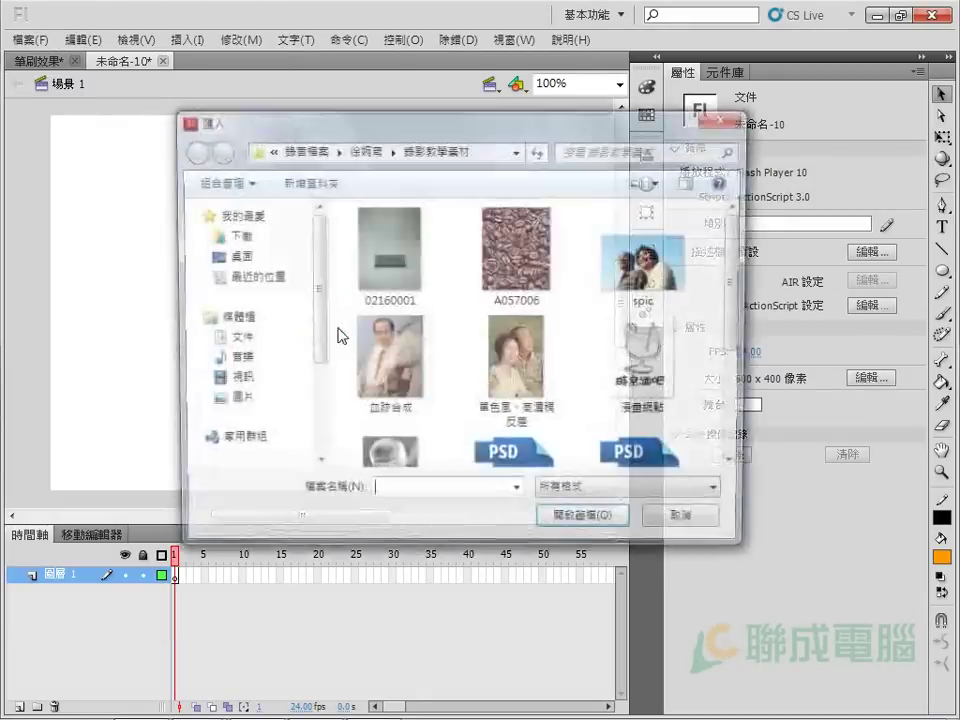
left_click(640, 265)
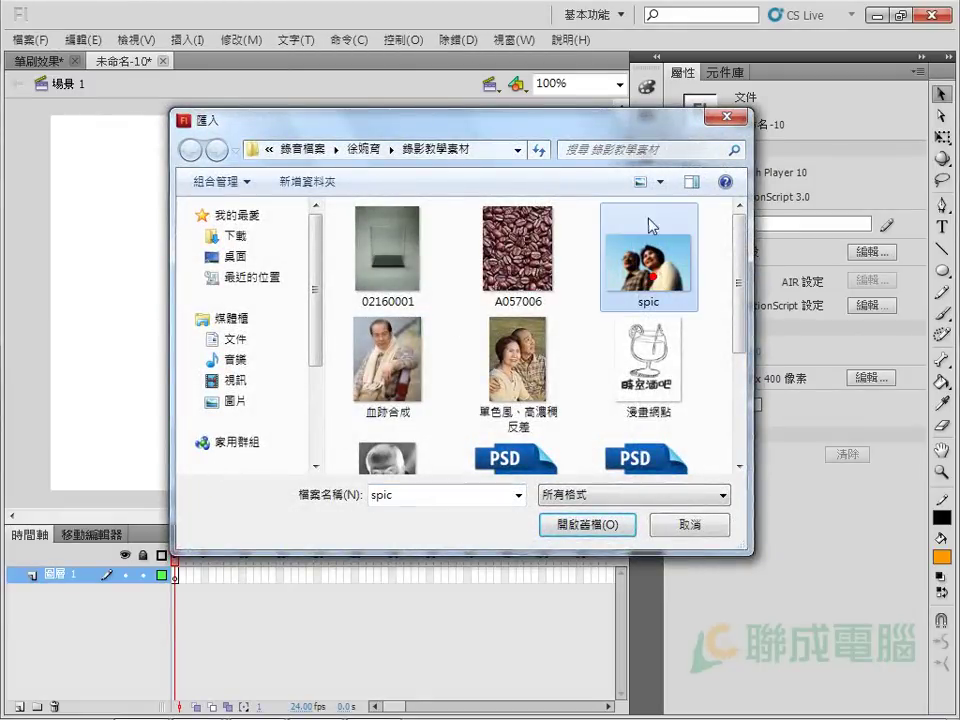
left_click(609, 524)
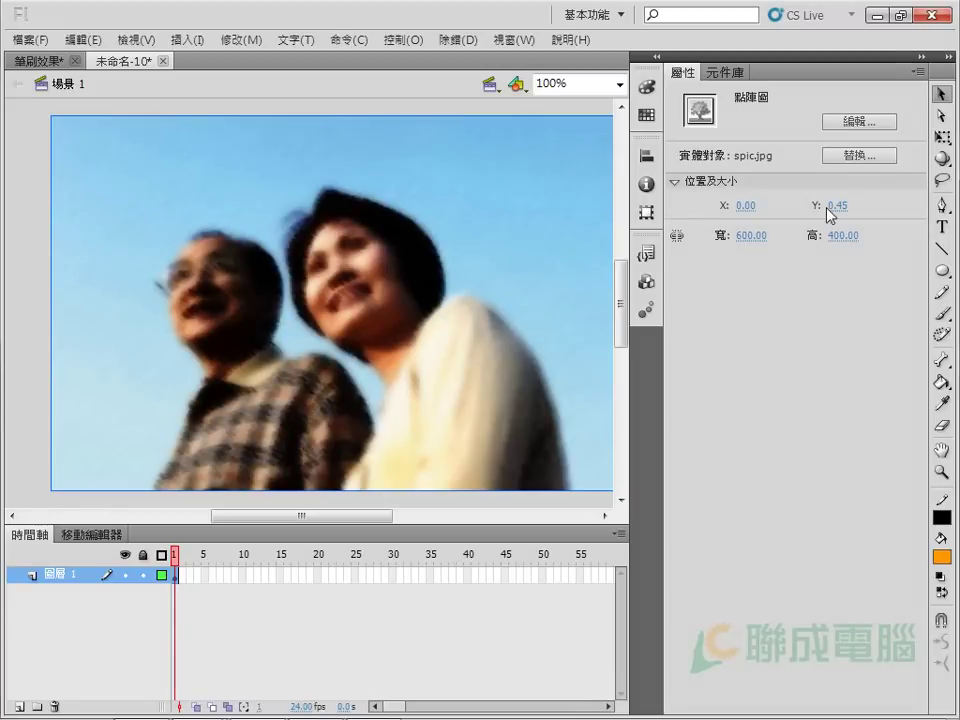
Set the photo's Y position to 0 and lock its layer
left_click(833, 205)
type("0")
key("Return")
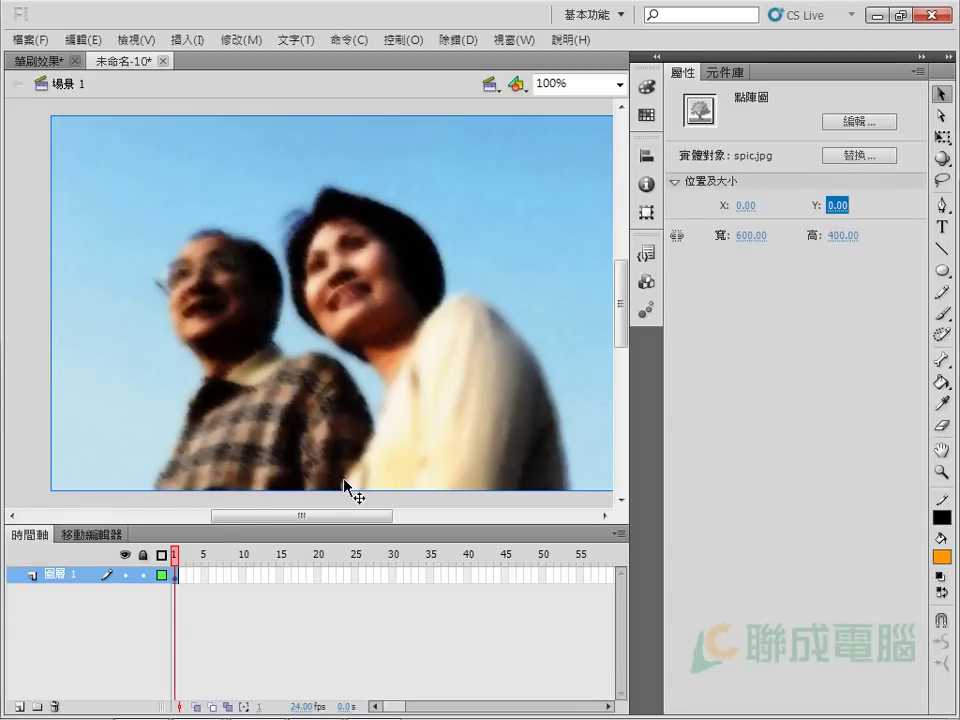
left_click(142, 575)
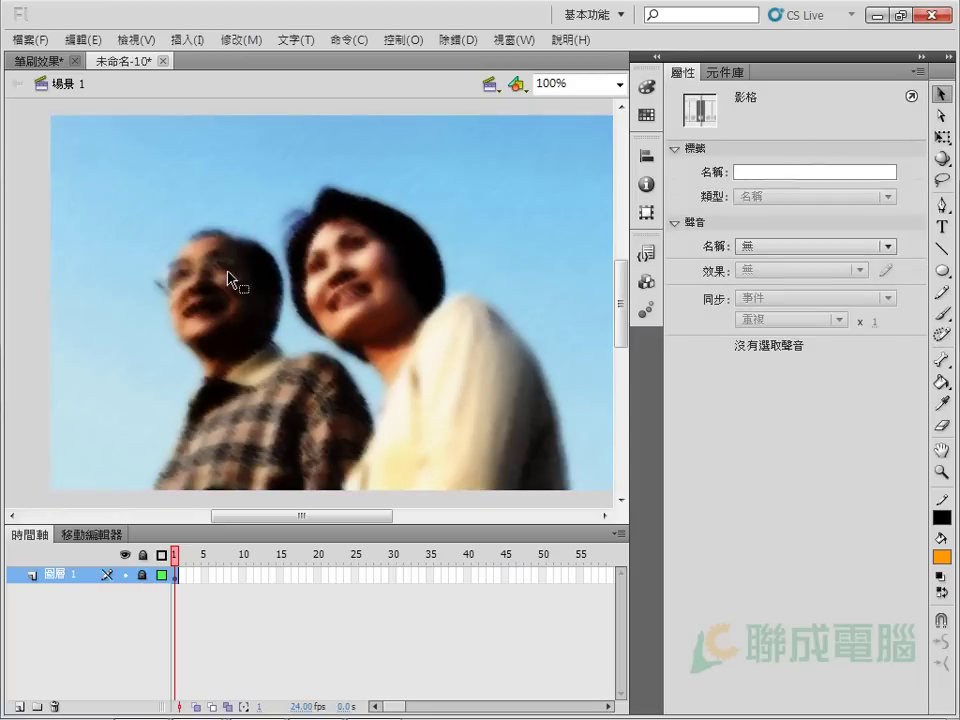
Add 圖層 2 above the photo, extend both layers to frame 55 with F5, and select frame 1 of 圖層 2
left_click(17, 707)
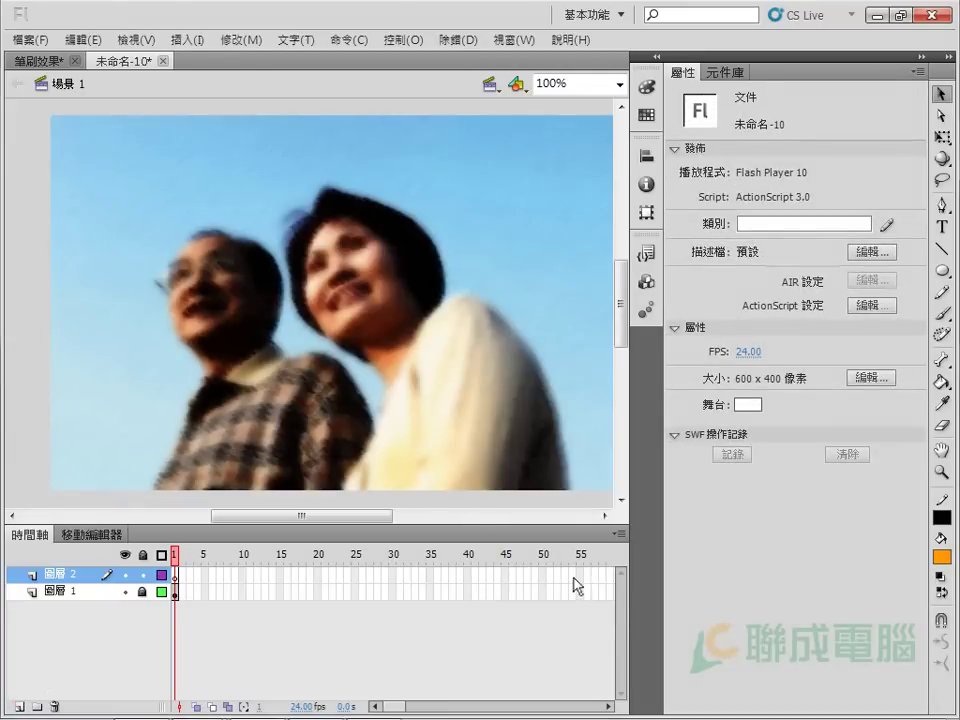
left_click_drag(580, 575, 582, 592)
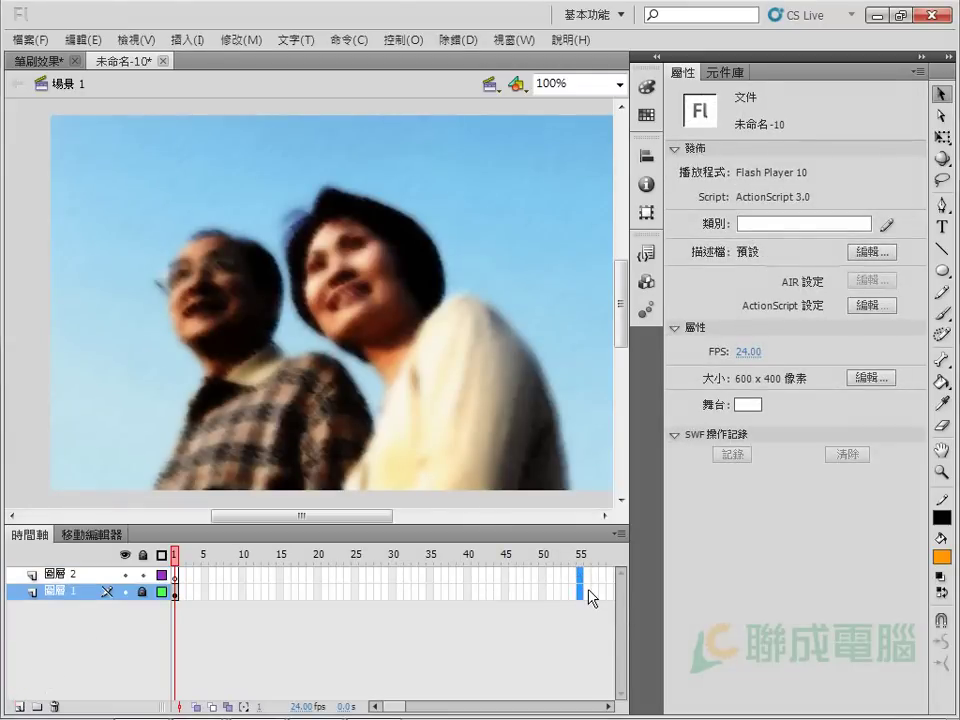
key("F5")
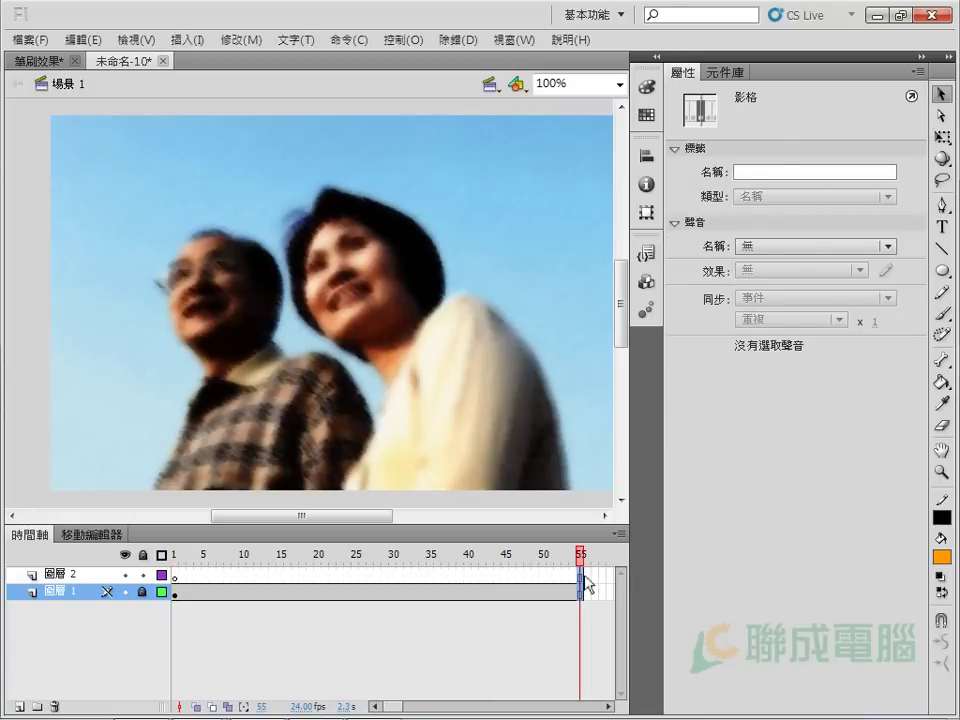
left_click_drag(579, 556, 174, 556)
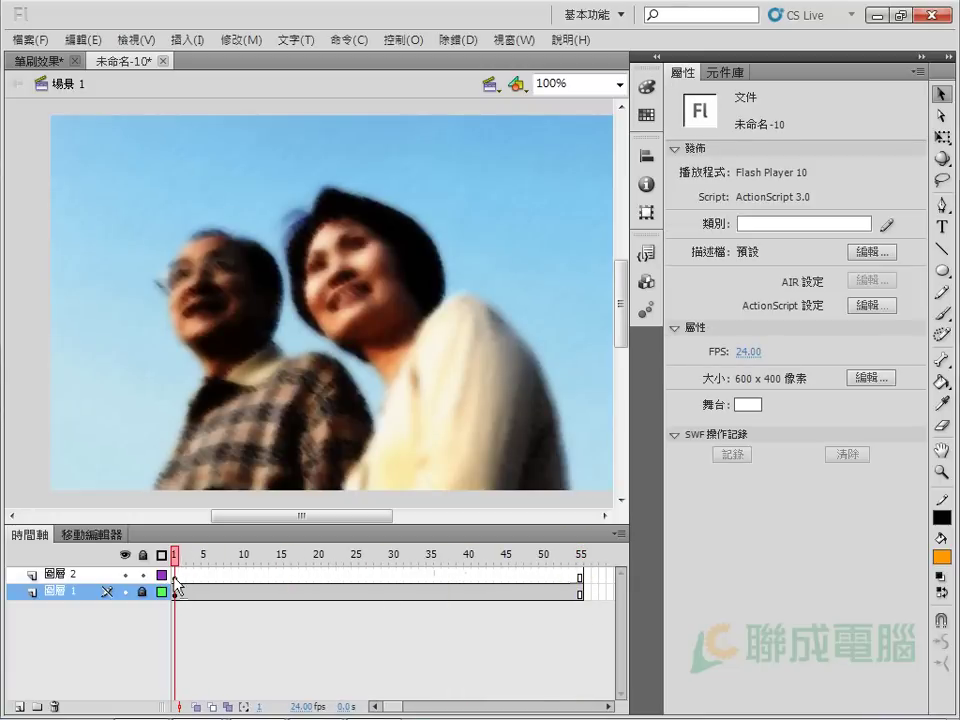
left_click(176, 577)
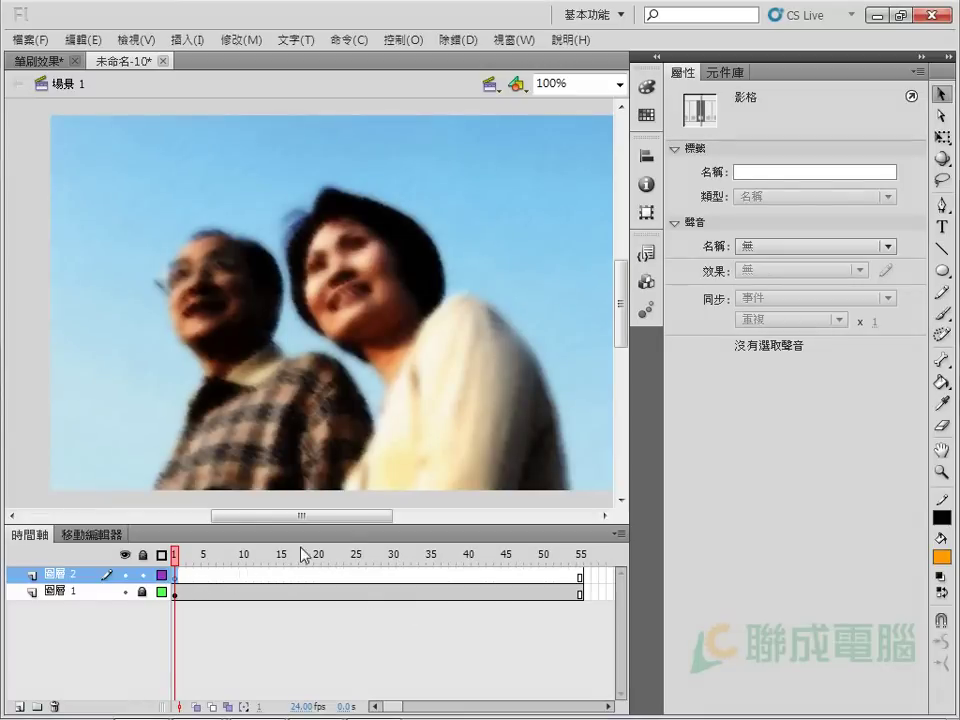
Choose the Brush tool, toggle object drawing mode, and zoom the stage to 25%
left_click(945, 314)
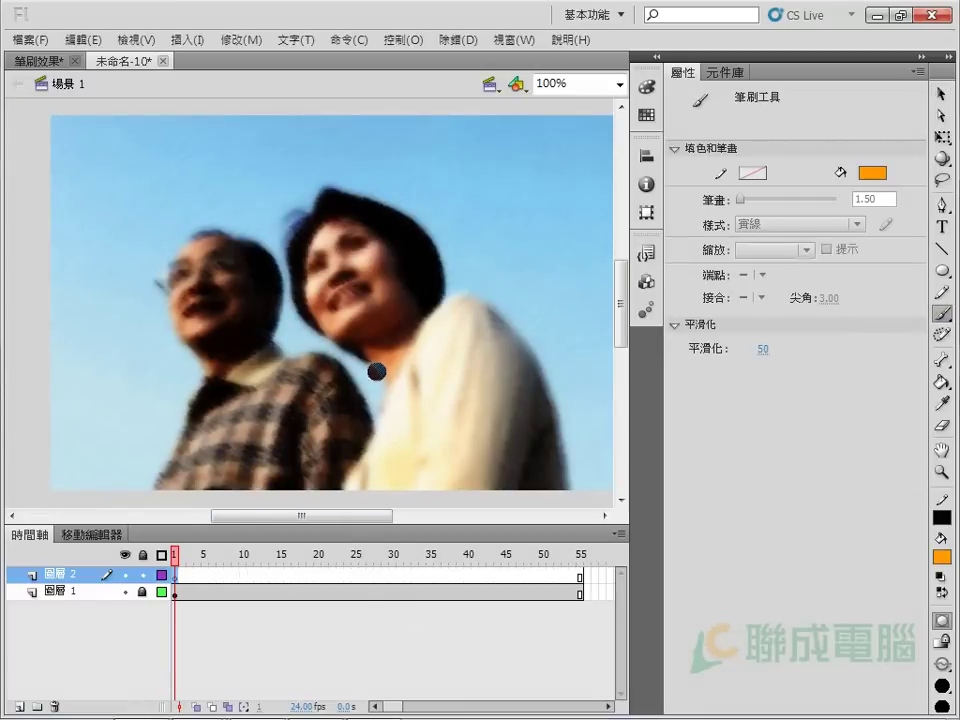
left_click(942, 620)
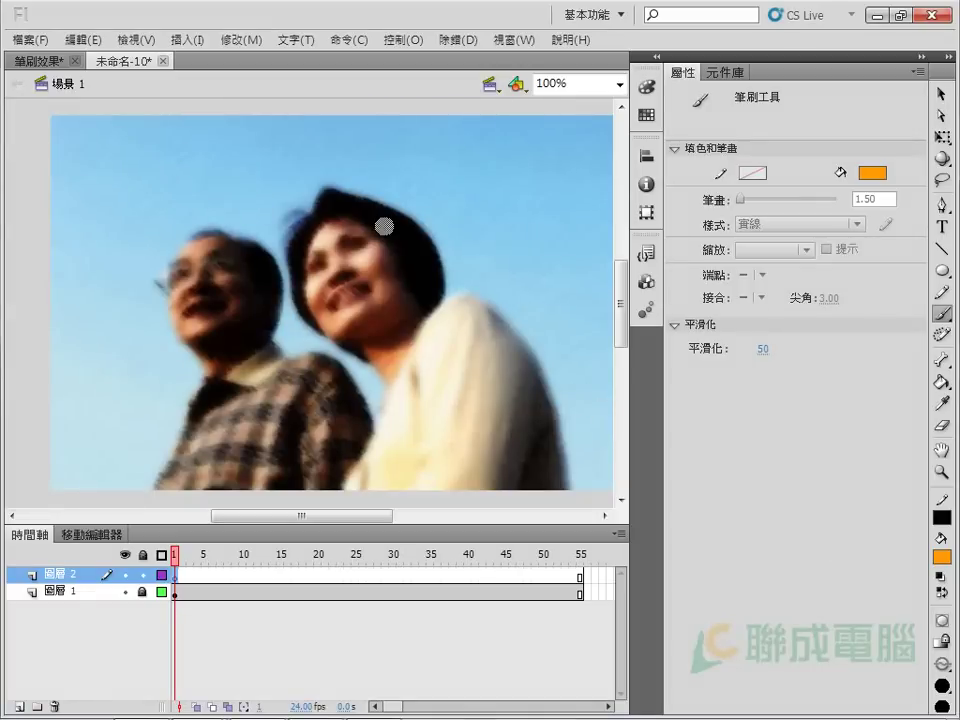
left_click(620, 85)
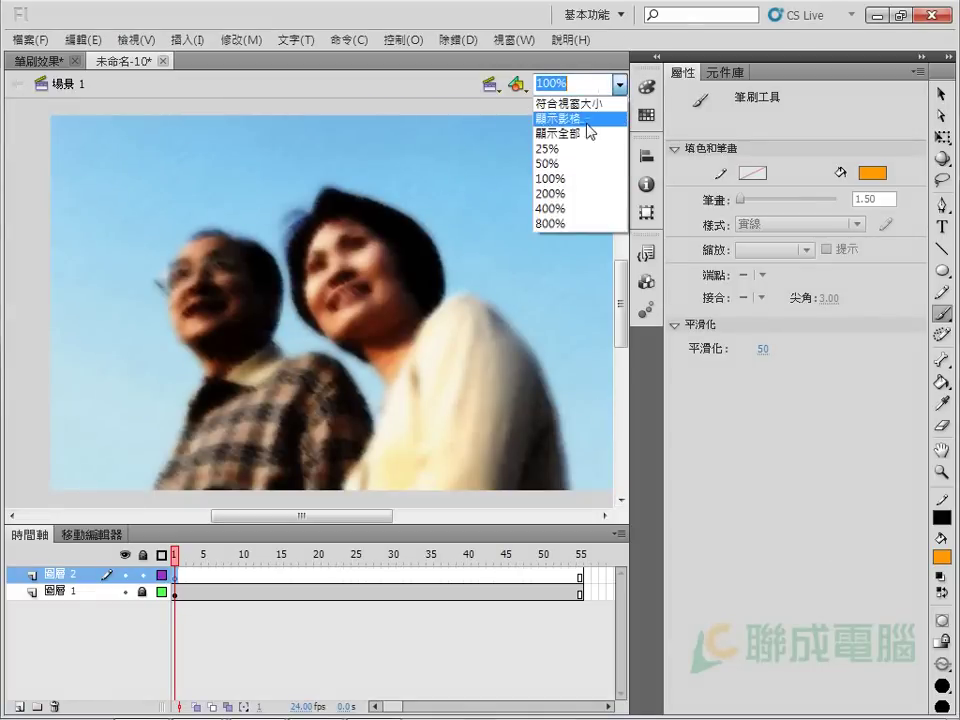
left_click(574, 150)
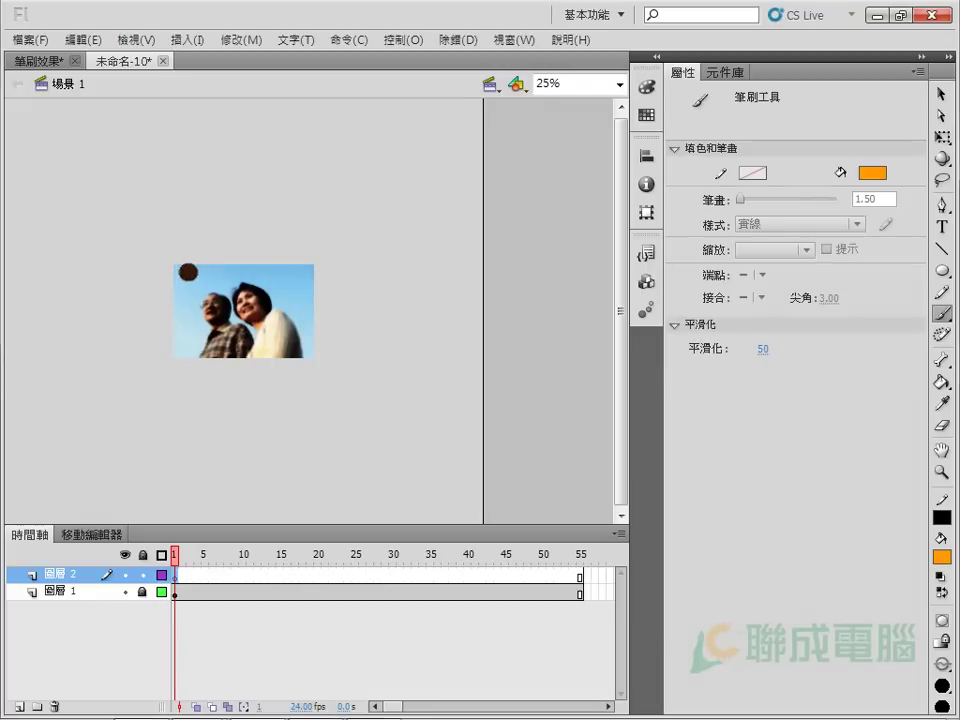
Paint a thick orange vertical stroke down the photo's left side on 圖層 2
left_click_drag(188, 262, 201, 367)
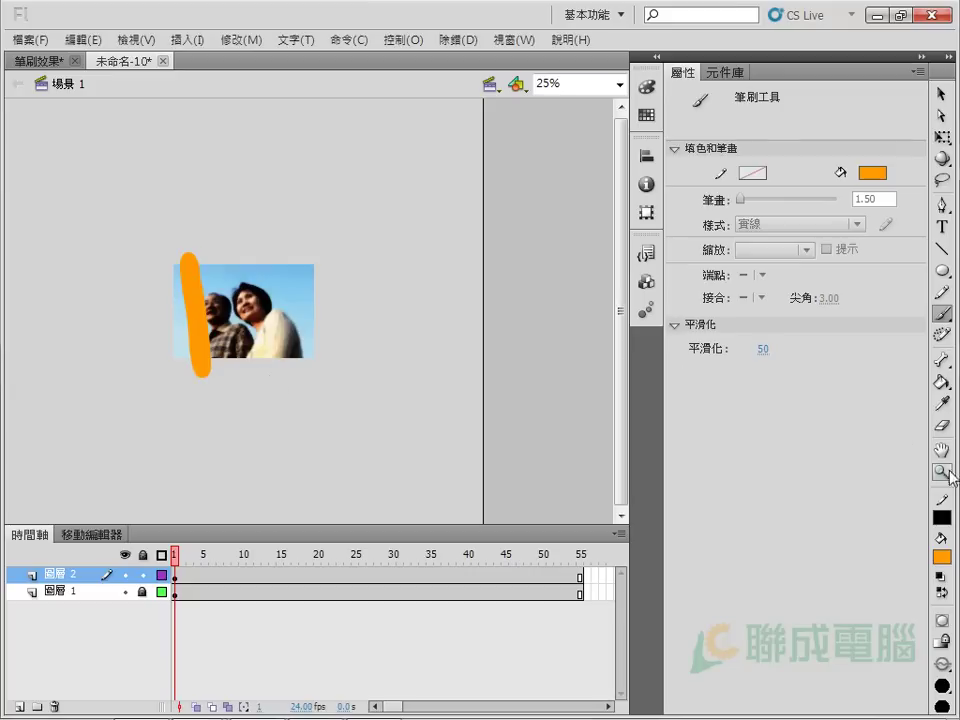
key("z")
left_click(215, 318)
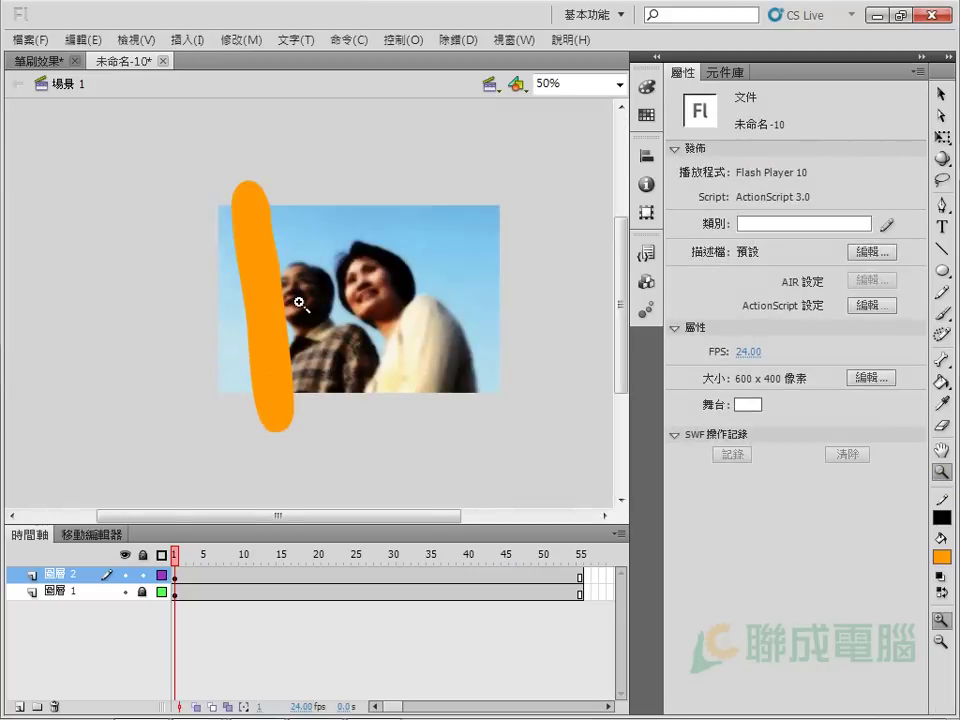
left_click(298, 302)
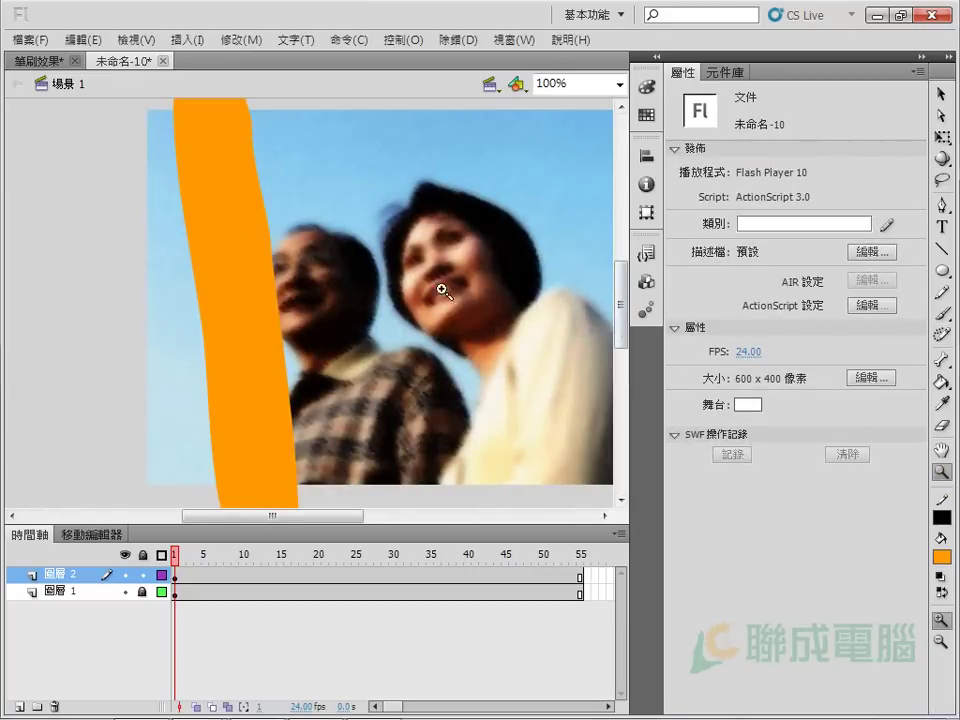
left_click(472, 258, "alt")
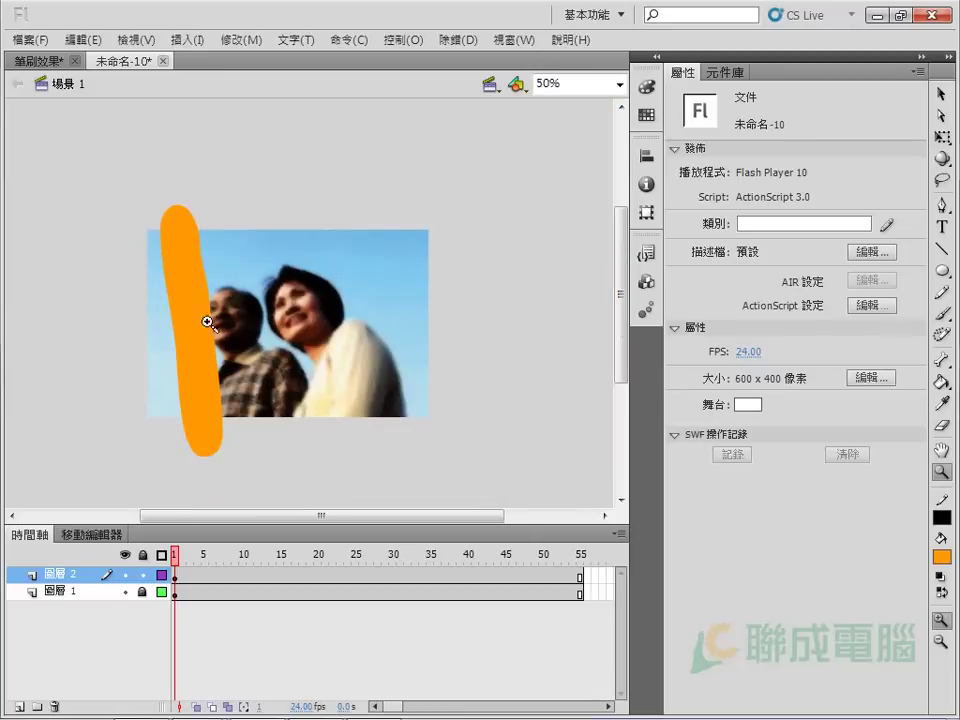
left_click(176, 577)
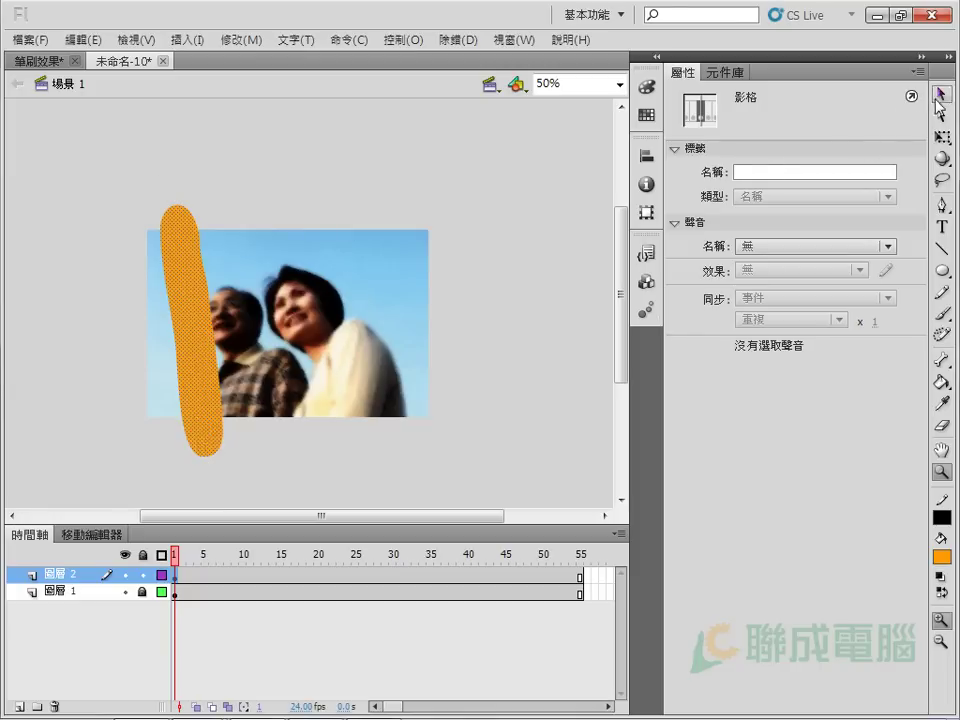
Copy the orange stroke from frame 1 into frame 2 of the mask layer
left_click(941, 93)
left_click(306, 165)
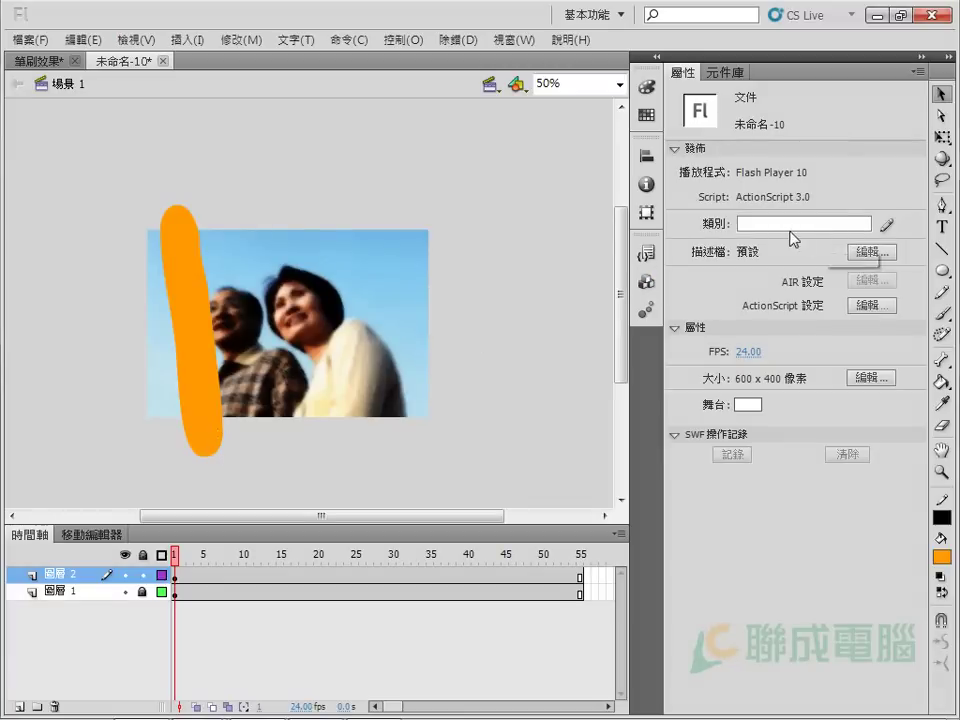
left_click(943, 292)
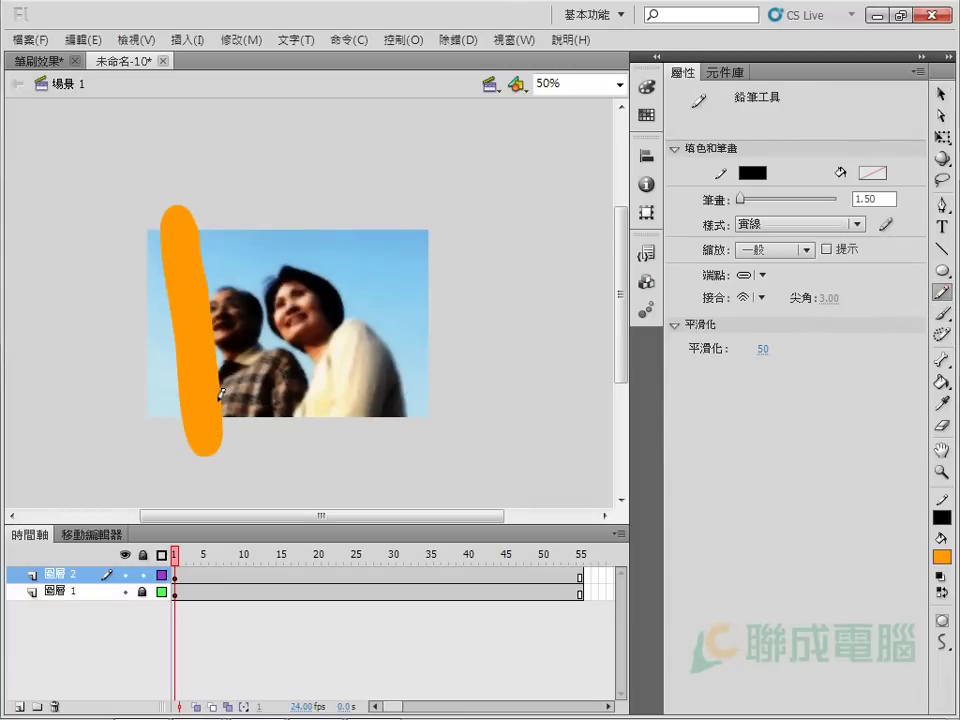
left_click(176, 577)
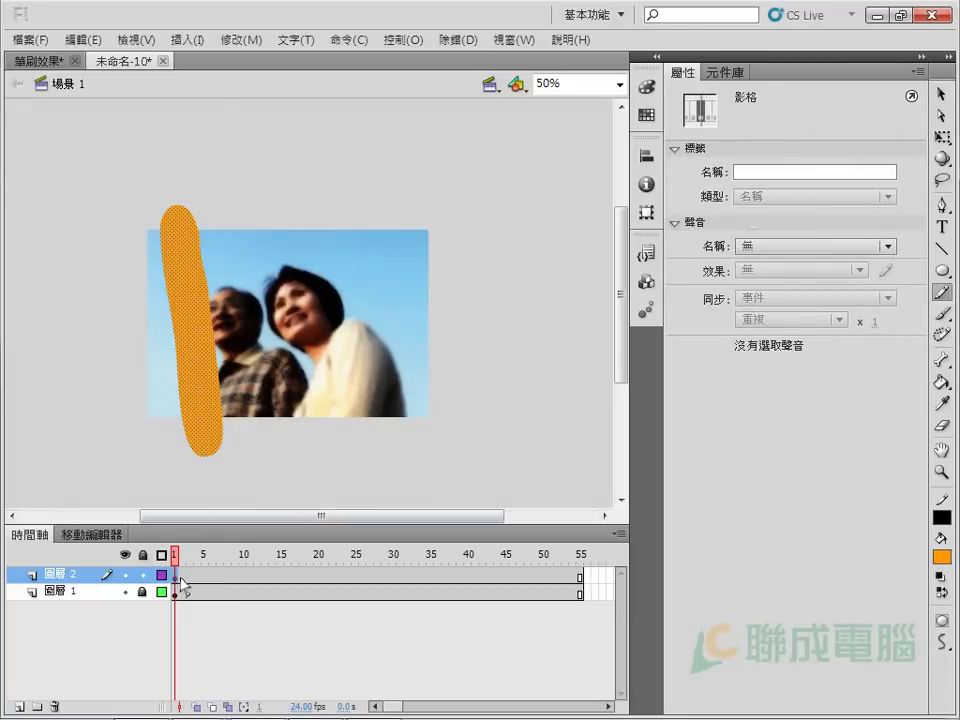
left_click_drag(181, 577, 183, 586)
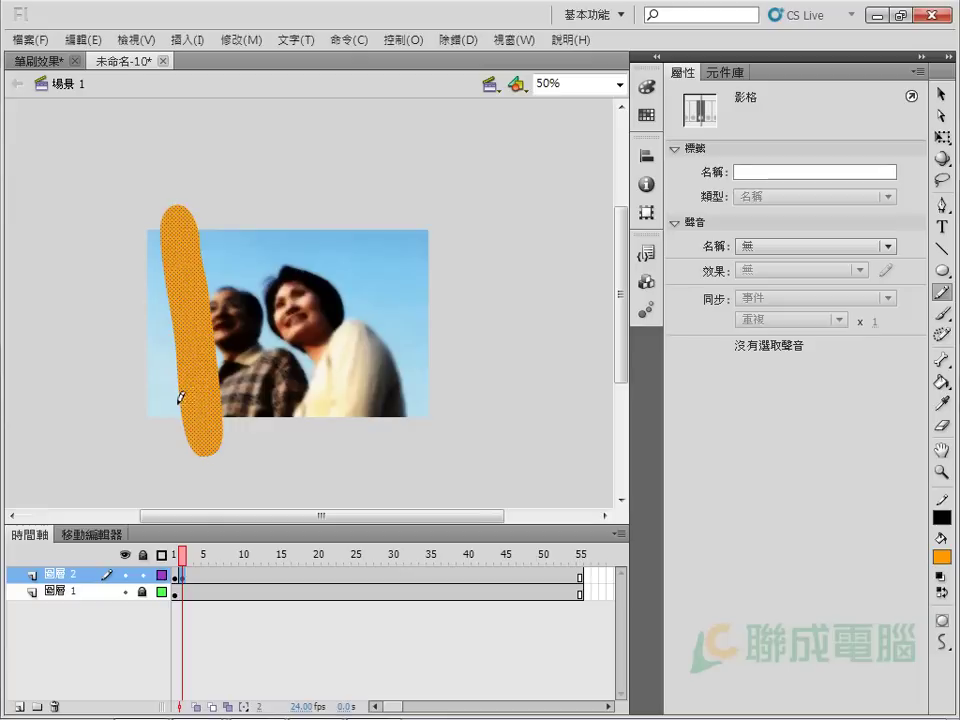
Cut the frame 2 stroke with a zigzag pencil line, deleting the fill below it and the line
left_click_drag(176, 405, 228, 404)
left_click(940, 100)
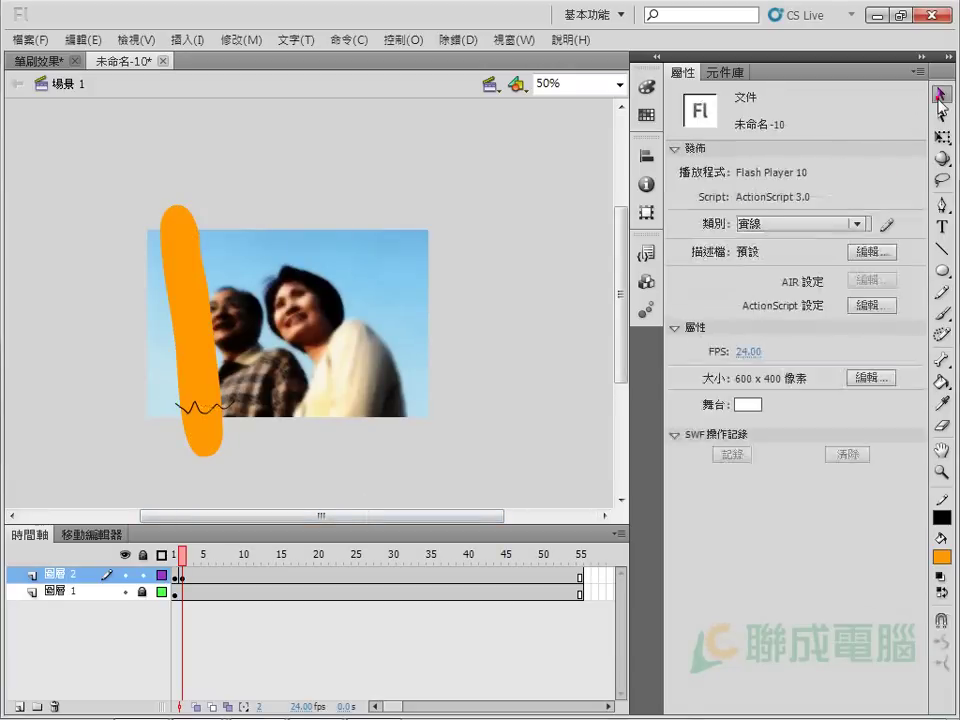
left_click(203, 439)
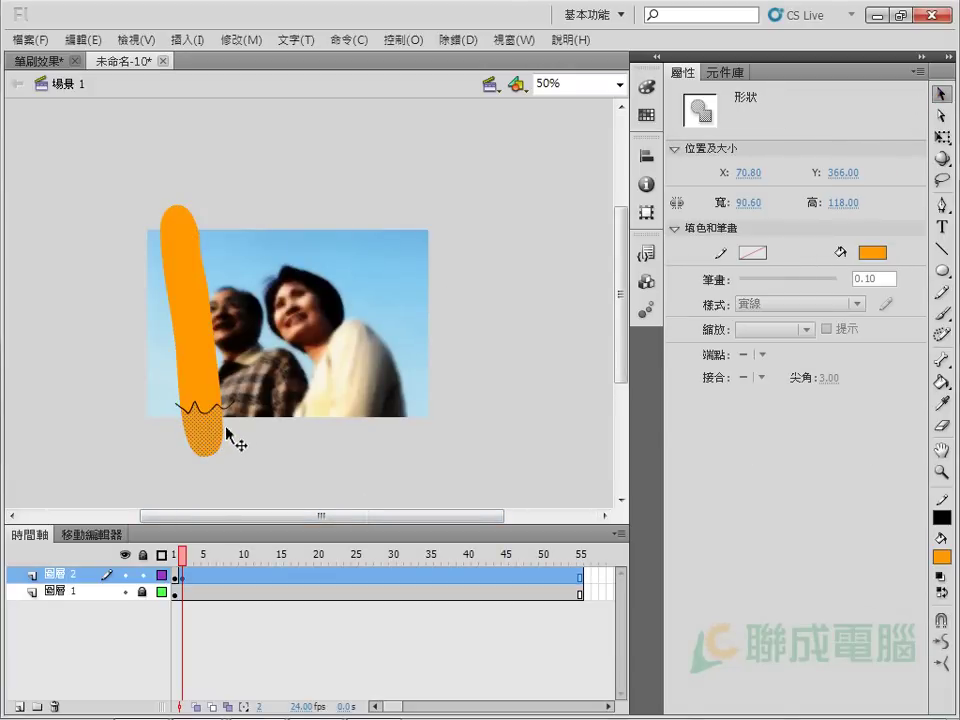
key("Delete")
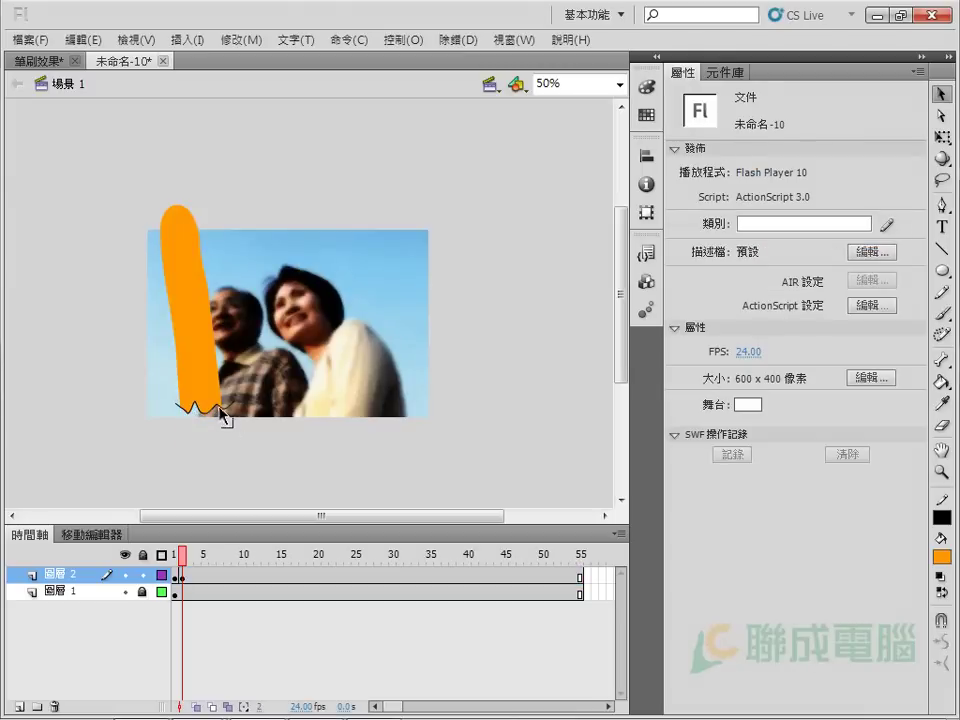
left_click(222, 410)
left_click(182, 406, "shift")
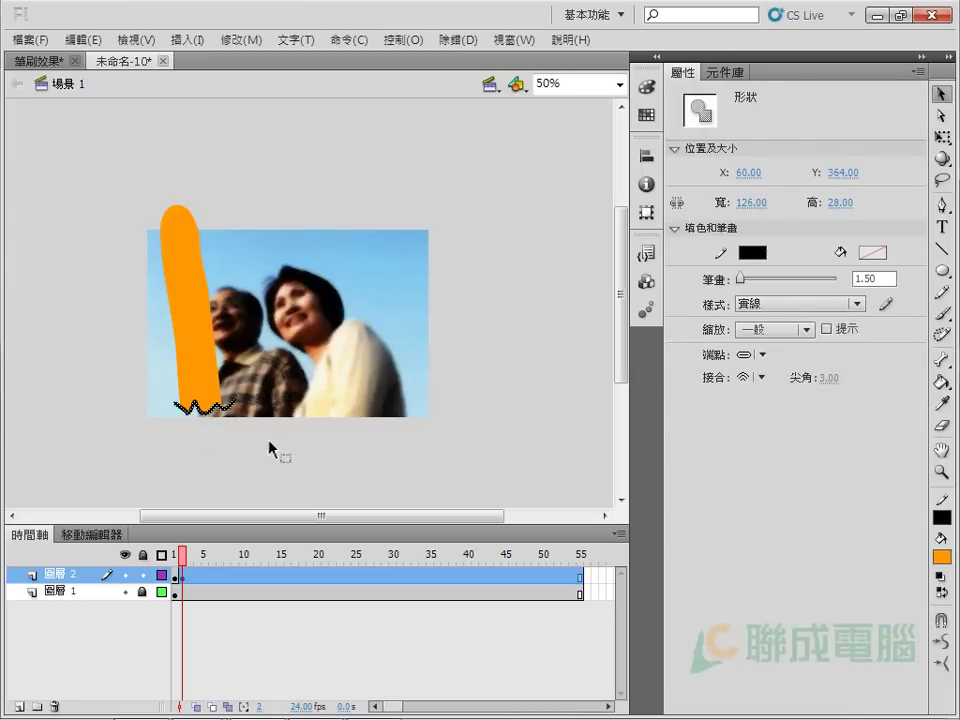
key("Delete")
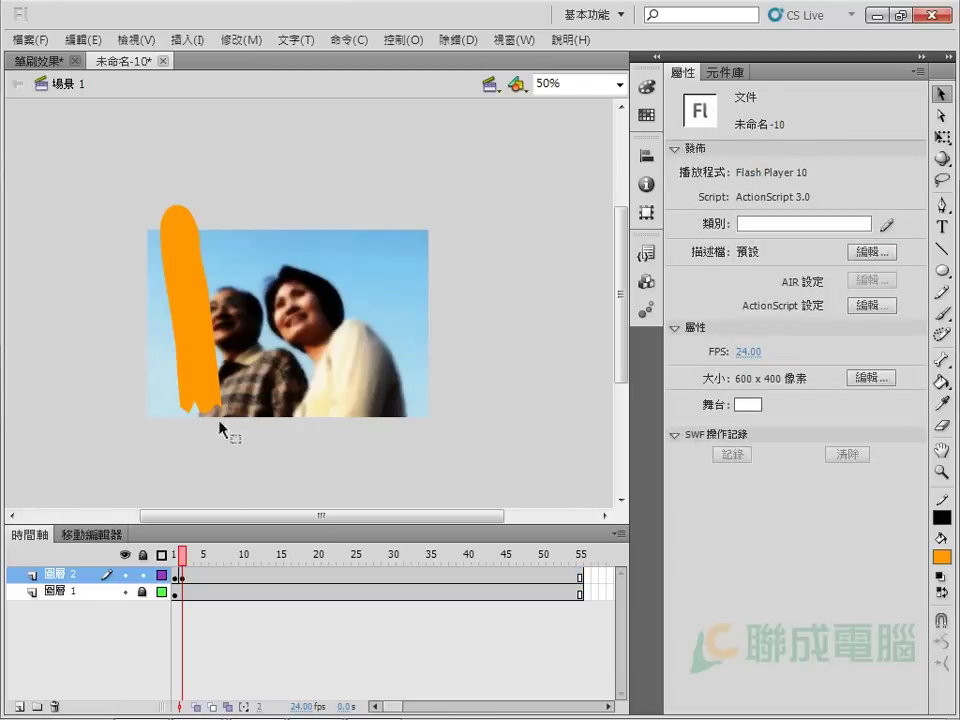
On frame 3, place the zigzag line across the stroke and trim off the part below it
left_click(189, 577)
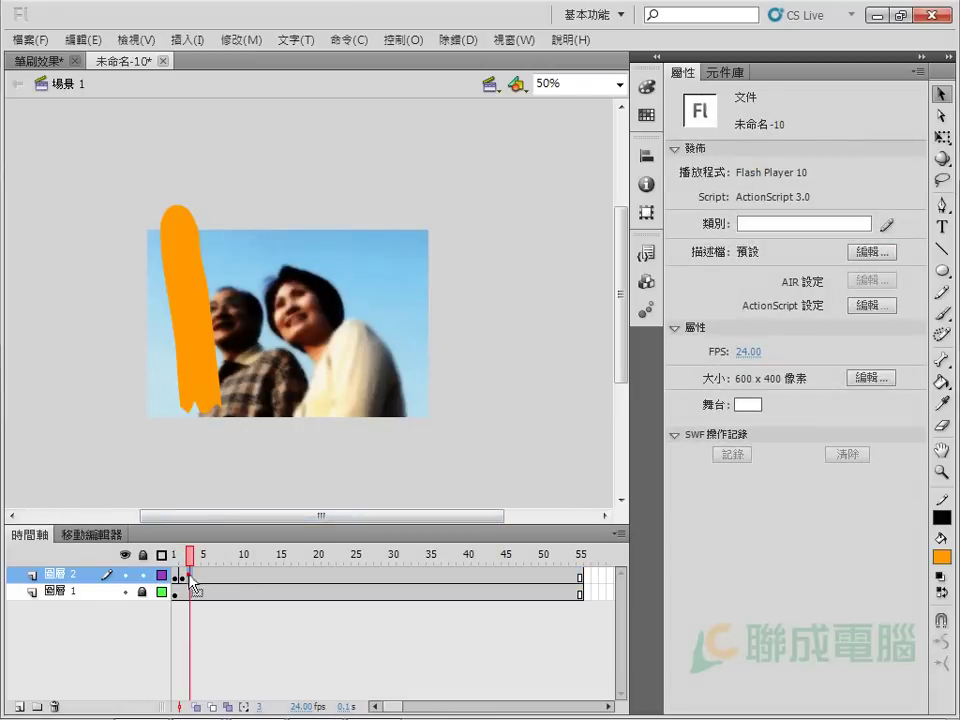
left_click_drag(193, 580, 268, 410)
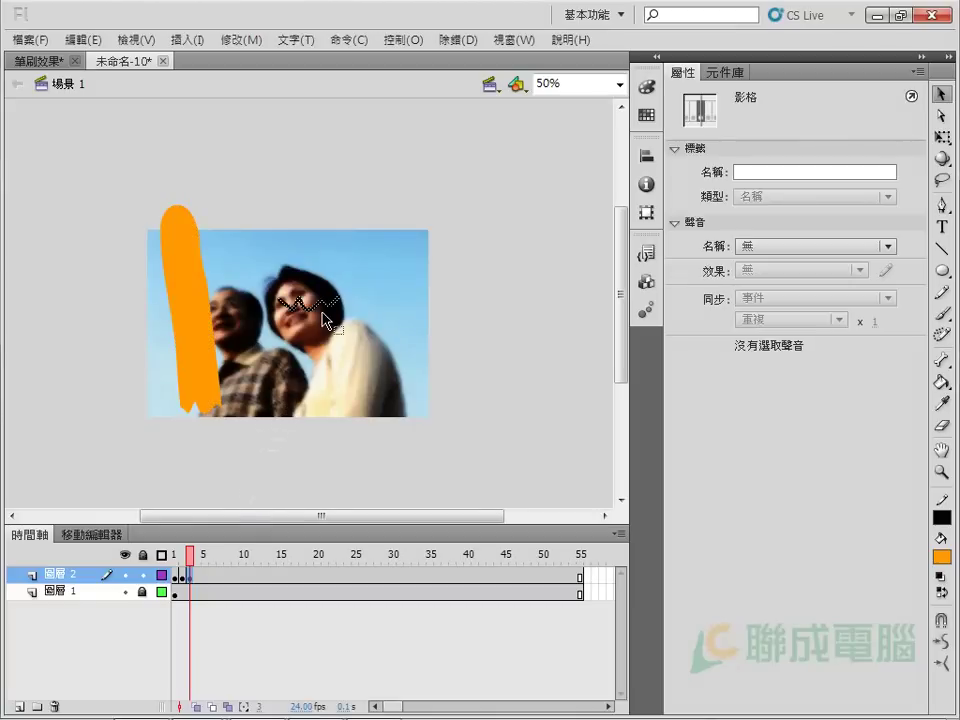
mouse_move(268, 410)
left_mouse_down()
mouse_move(232, 368)
mouse_move(213, 386)
left_mouse_up()
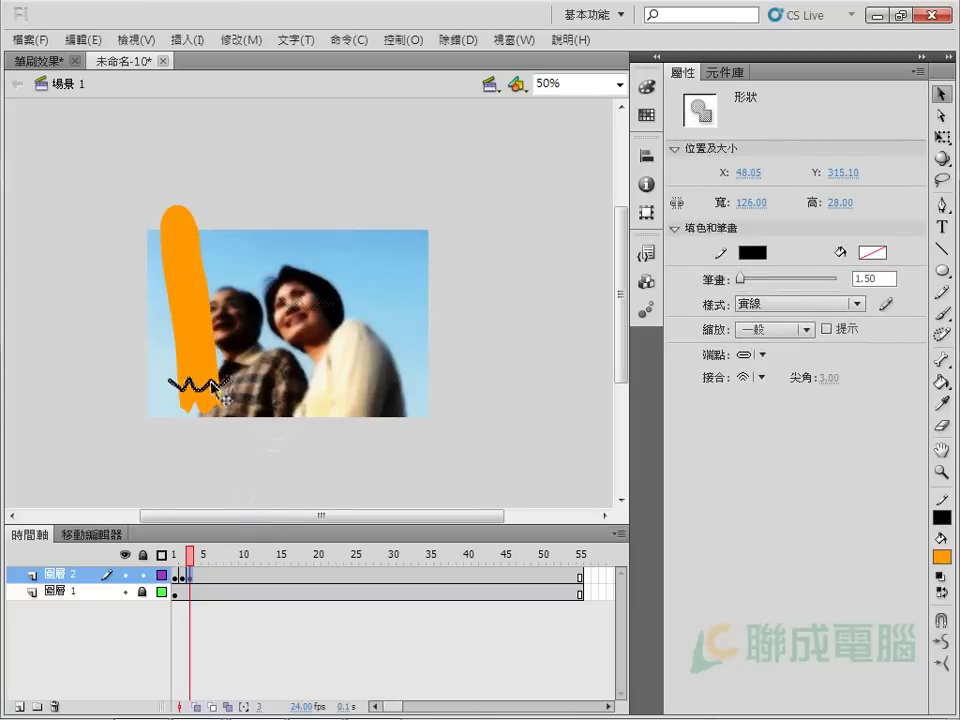
left_click(242, 328)
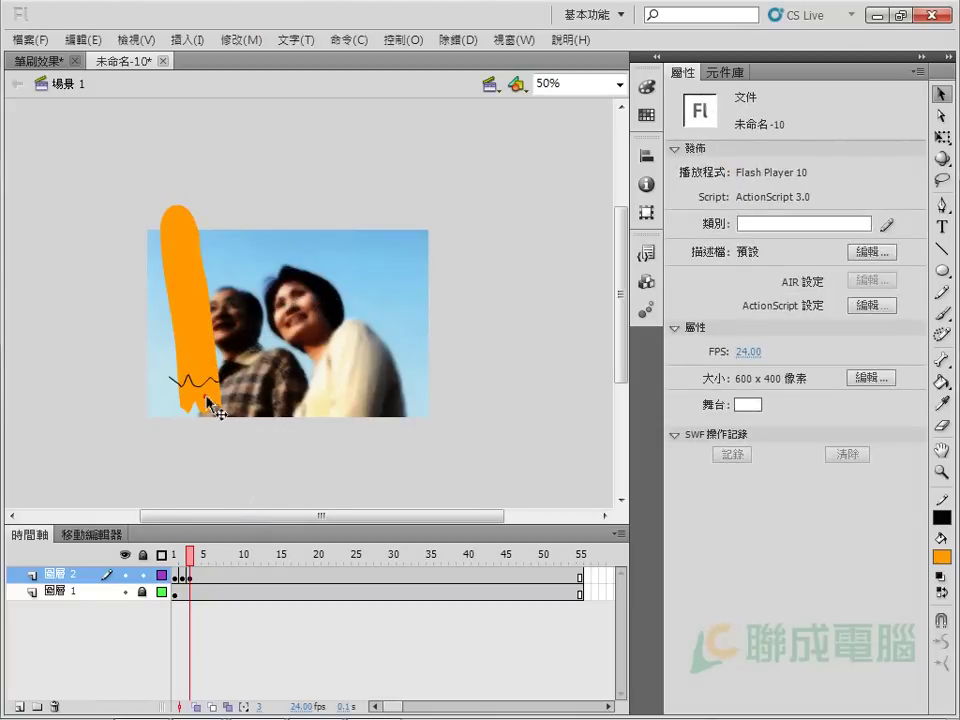
left_click(214, 407)
key("Delete")
left_click(211, 384)
key("Delete")
Add a keyframe at frame 4, paste and tilt the zigzag higher, and delete the fill below
left_click(197, 576)
key("F6")
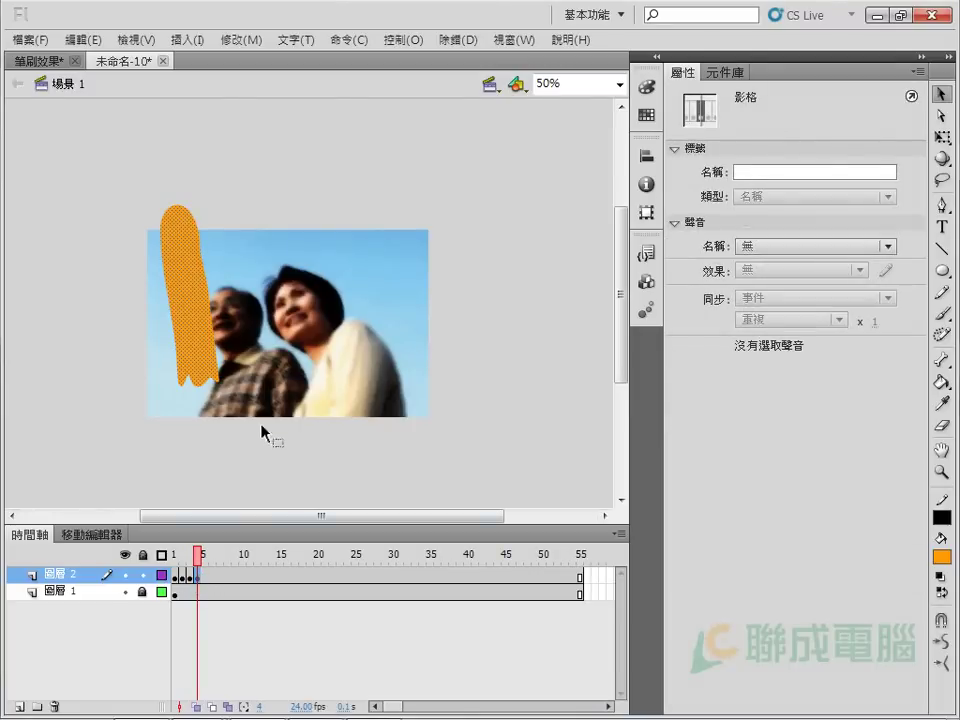
key("ctrl+v")
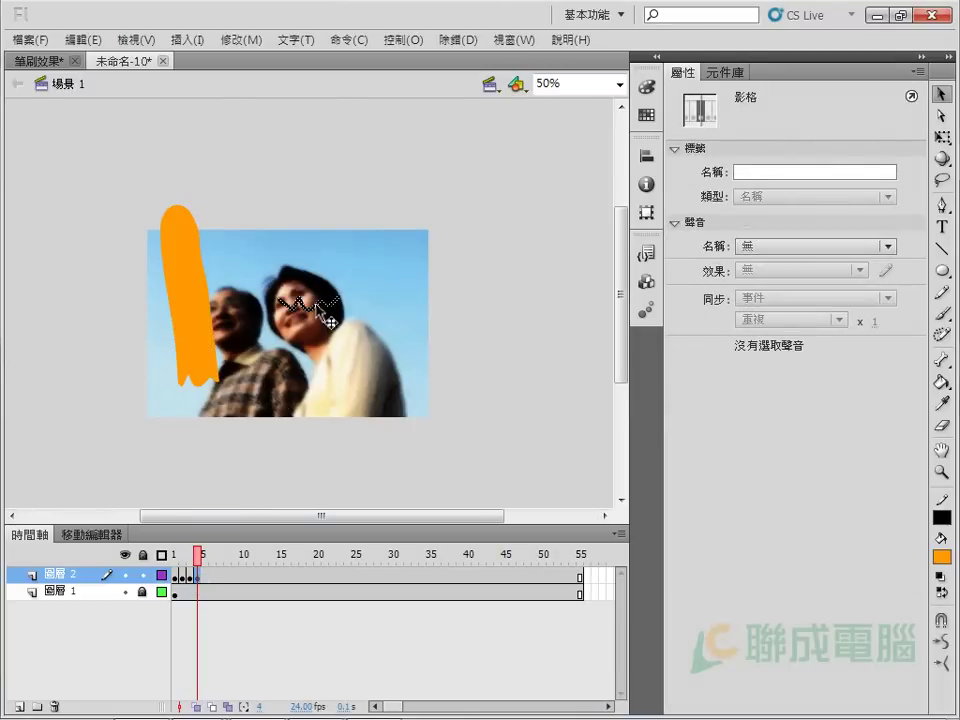
left_click_drag(318, 307, 204, 356)
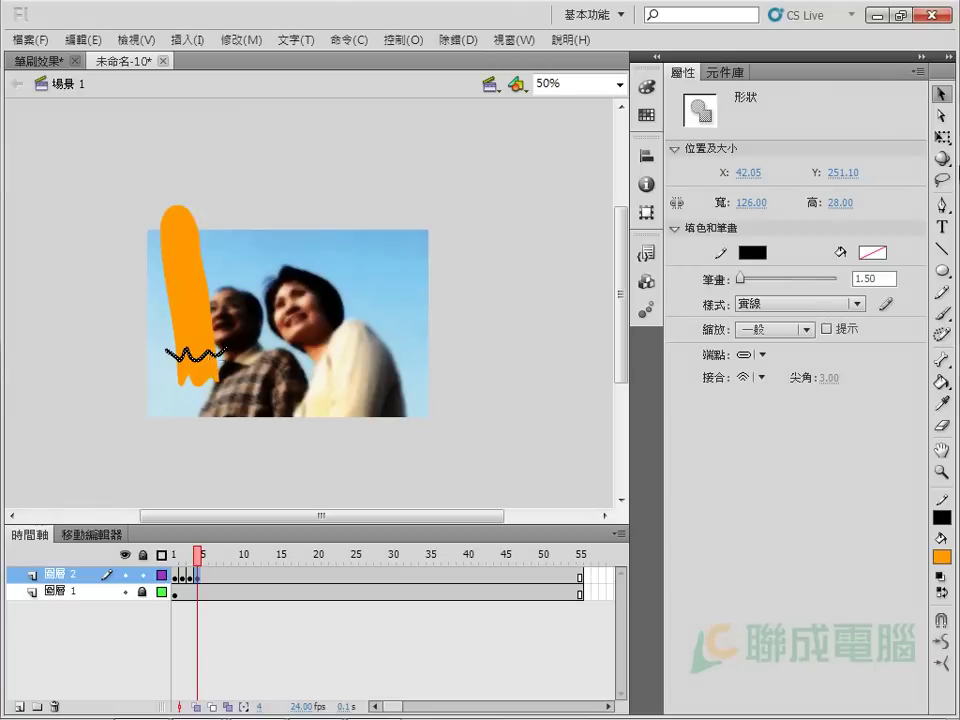
key("q")
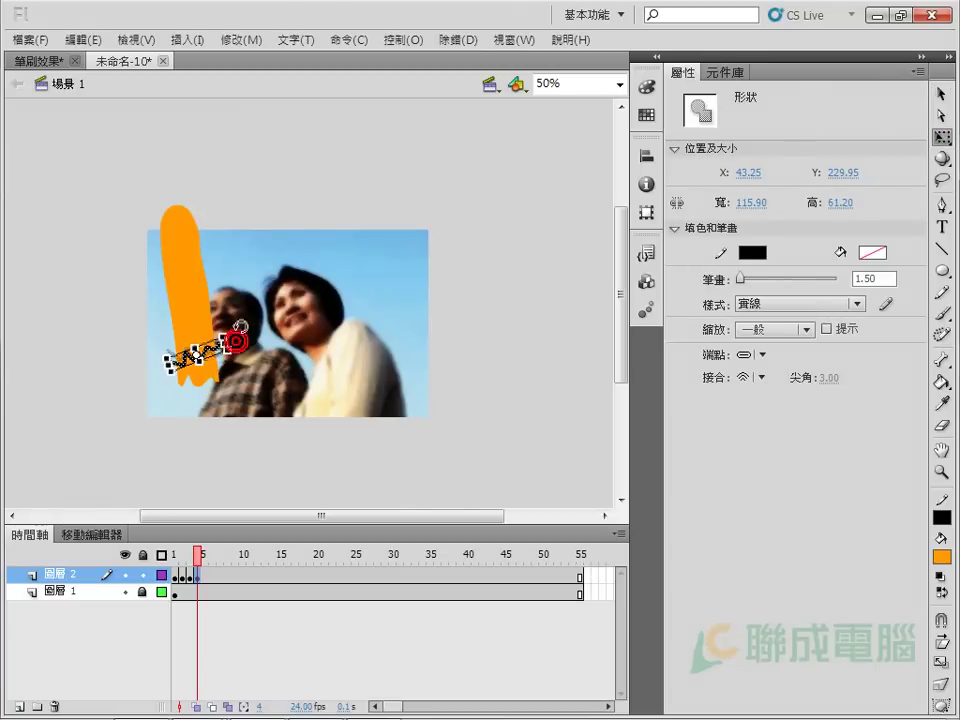
left_click_drag(241, 339, 233, 327)
left_click(941, 93)
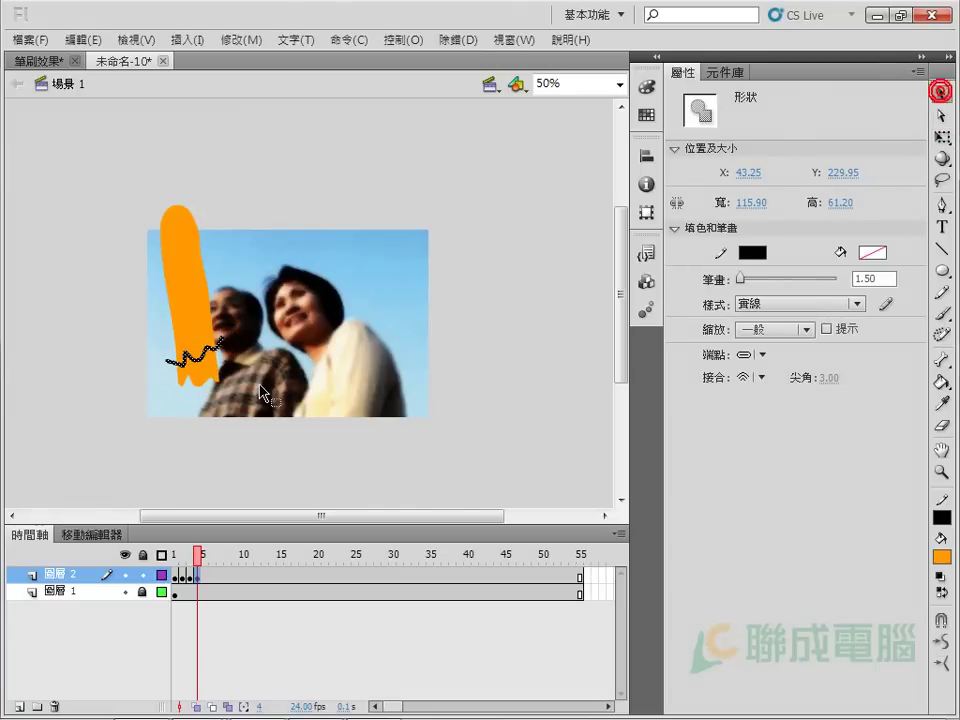
left_click(264, 392)
left_click(213, 378)
key("Delete")
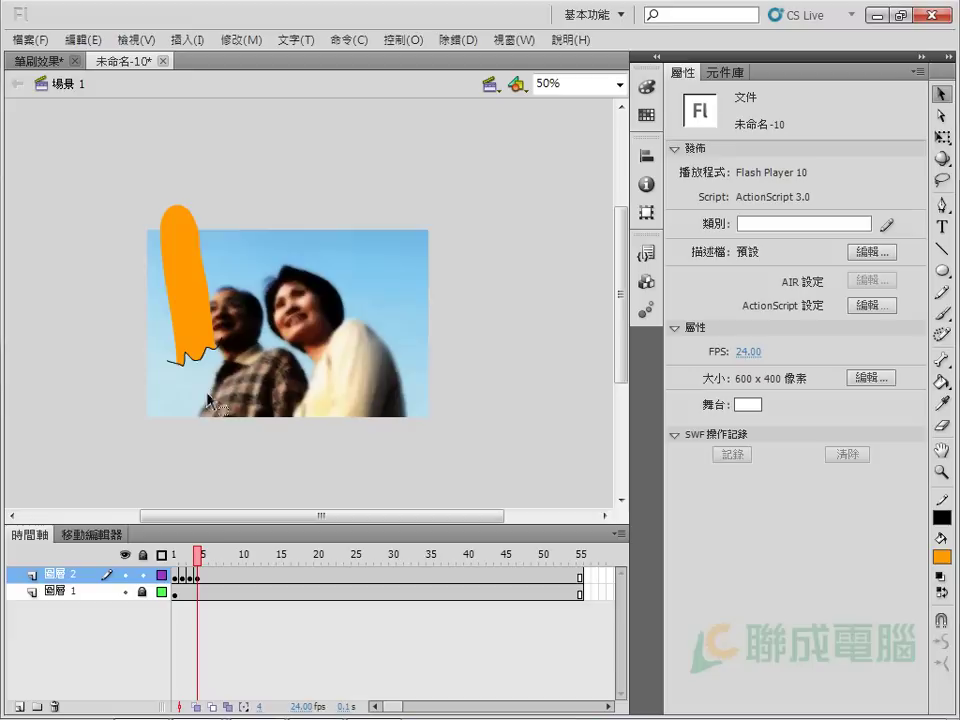
left_click(212, 350)
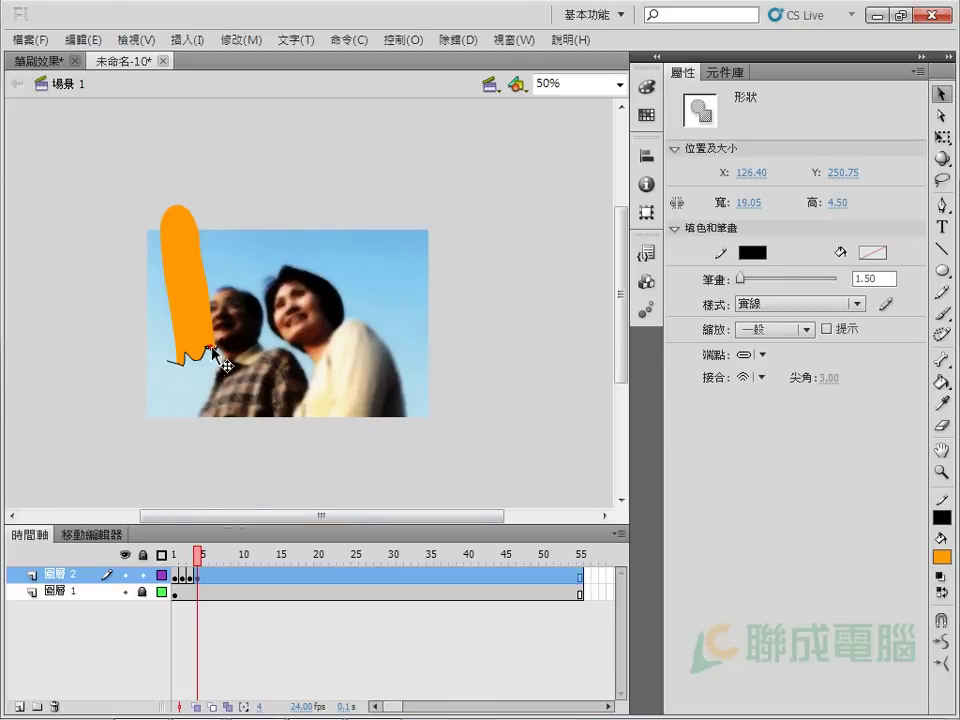
Add a keyframe at frame 5 and trim the stroke shorter below the zigzag line
left_click(205, 578)
key("F6")
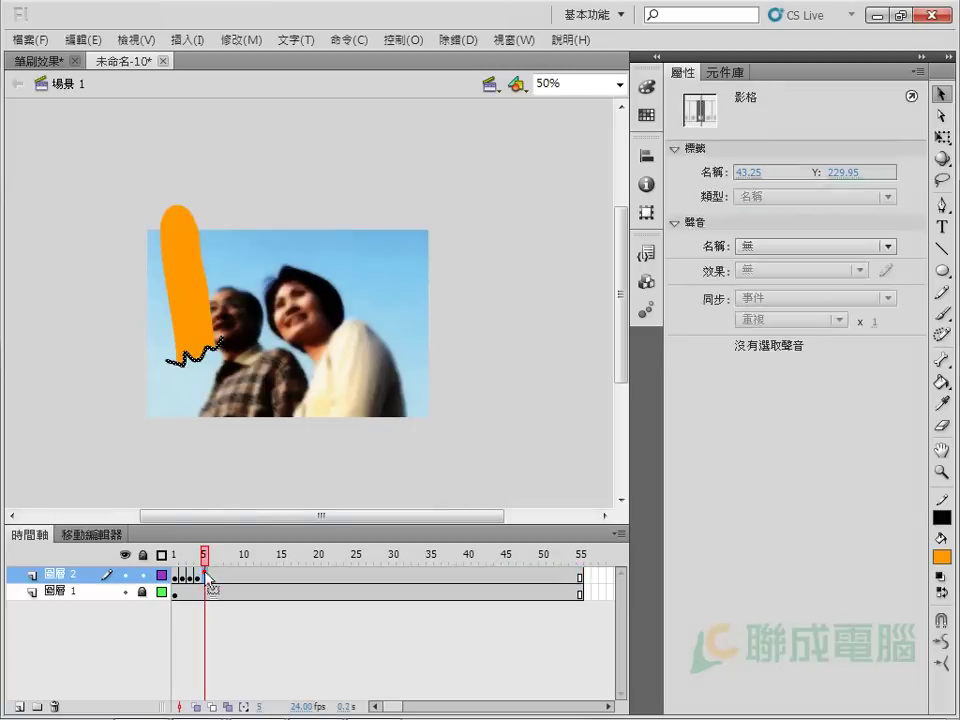
left_click(218, 362)
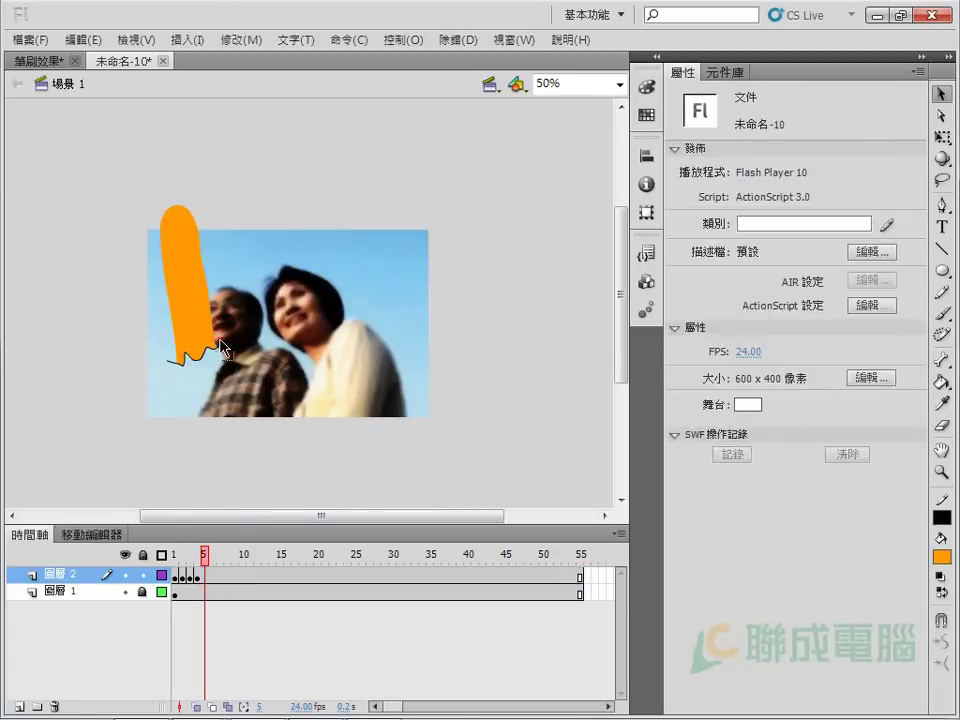
key("Delete")
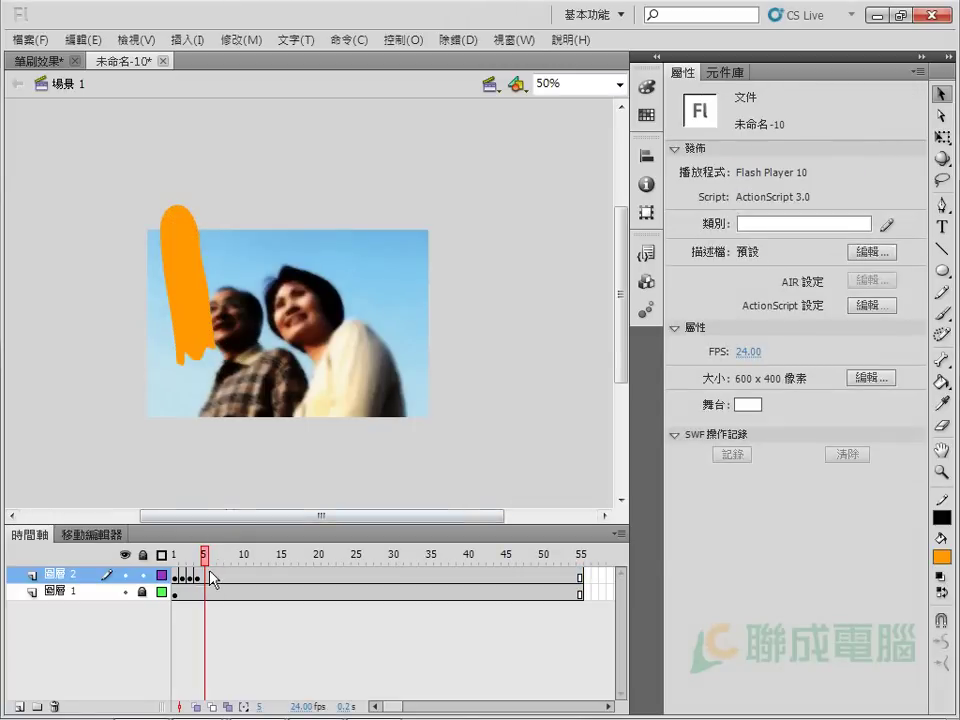
left_click(208, 577)
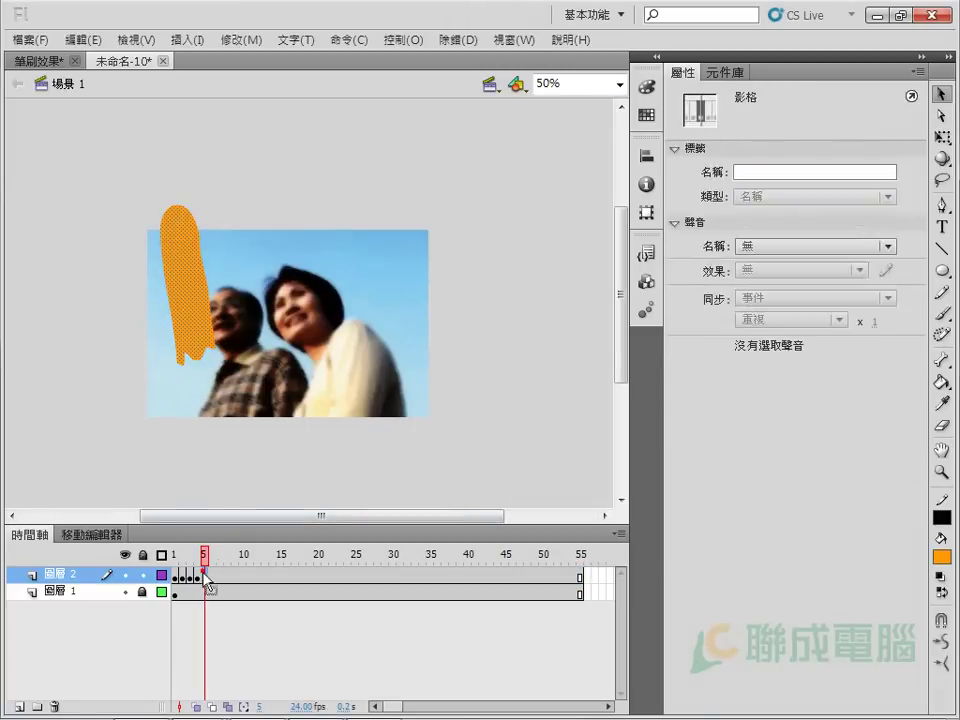
left_click(265, 329)
key("ctrl+z")
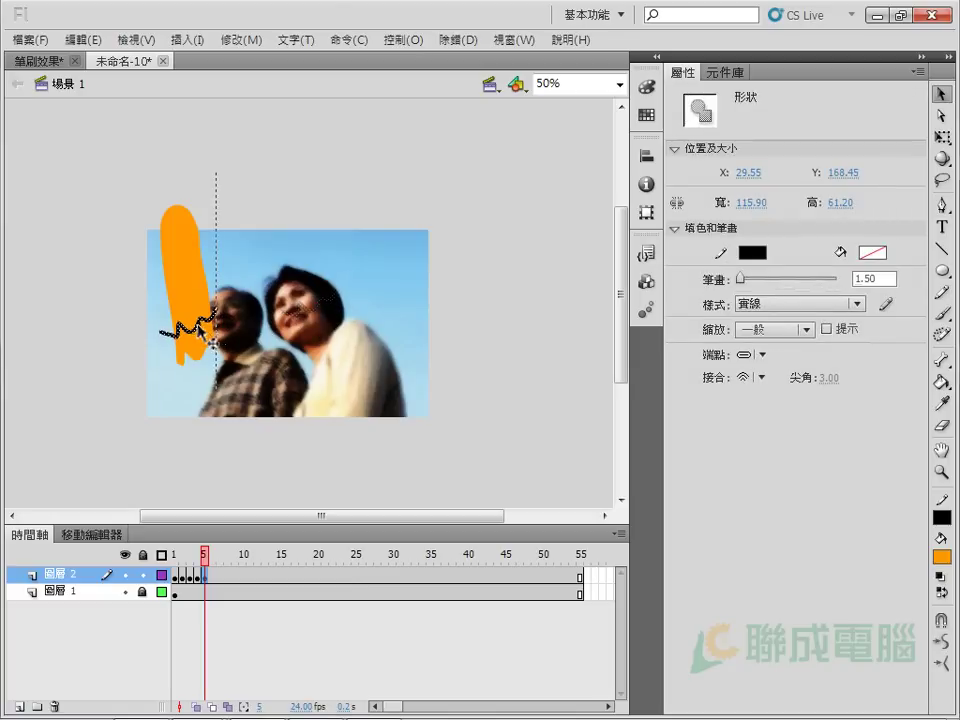
left_click(201, 350)
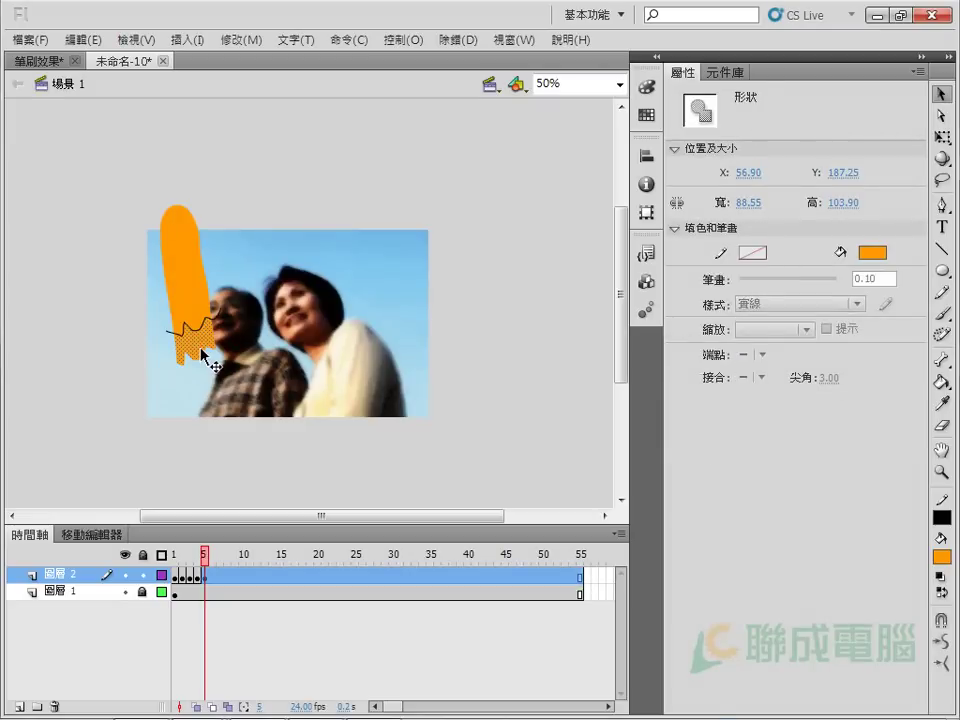
key("Delete")
left_click(213, 325)
key("Delete")
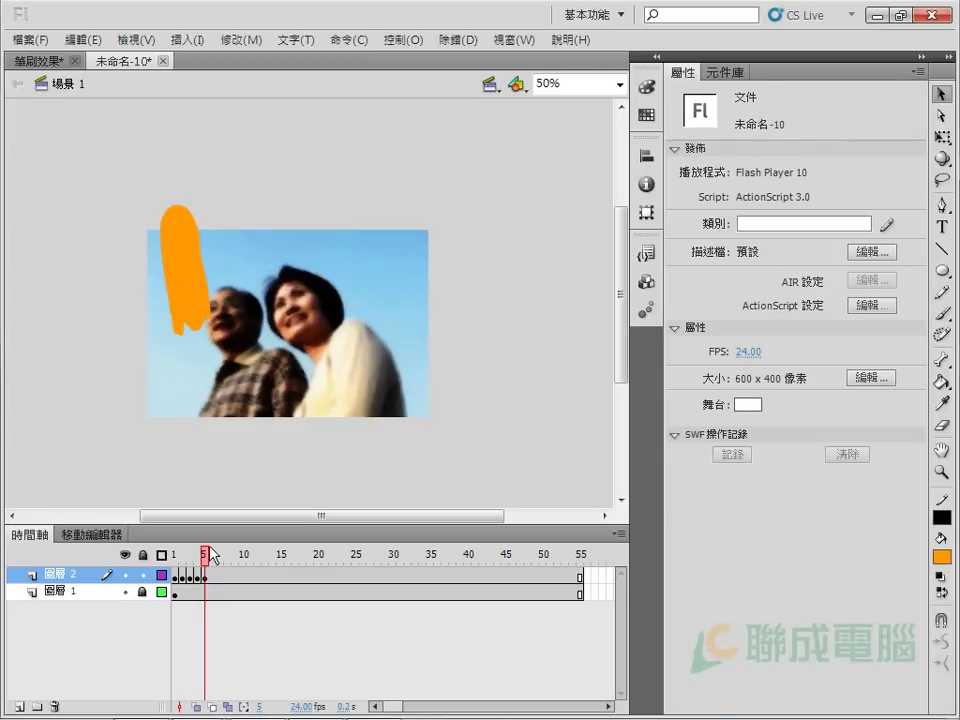
On frame 6, paste the zigzag higher up and cut the stroke shorter again
left_click(212, 576)
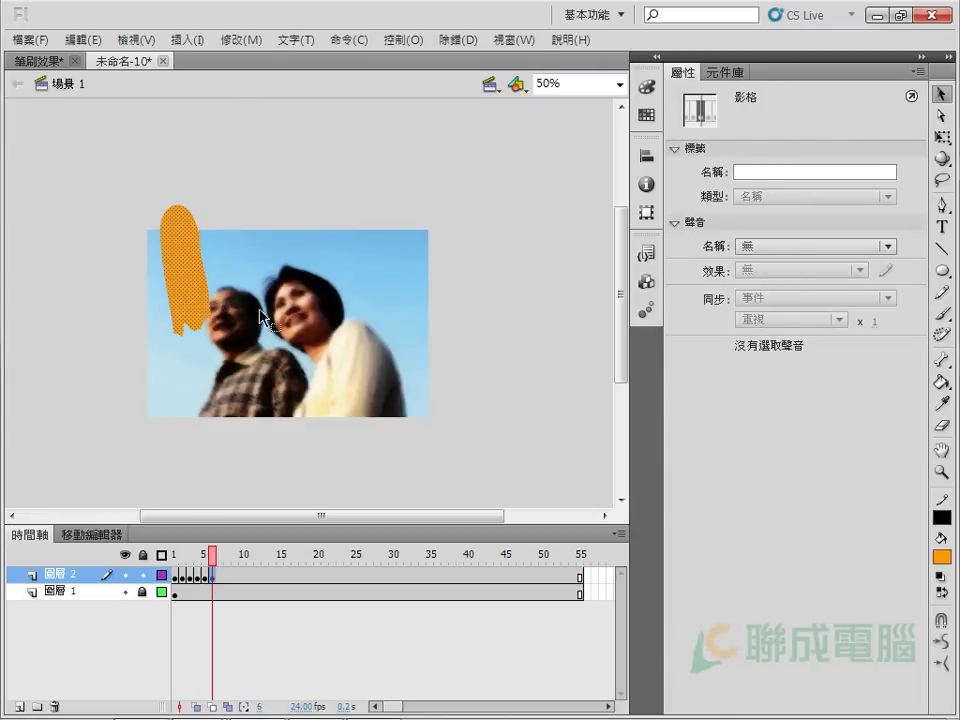
key("ctrl+v")
left_click_drag(219, 312, 192, 301)
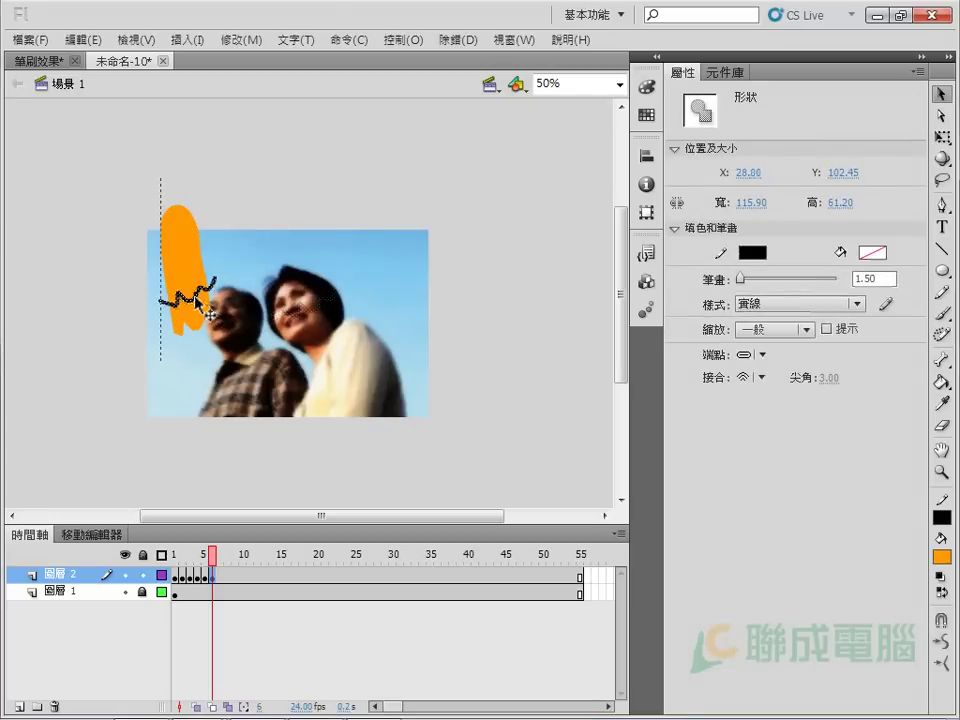
left_click(197, 316)
key("Delete")
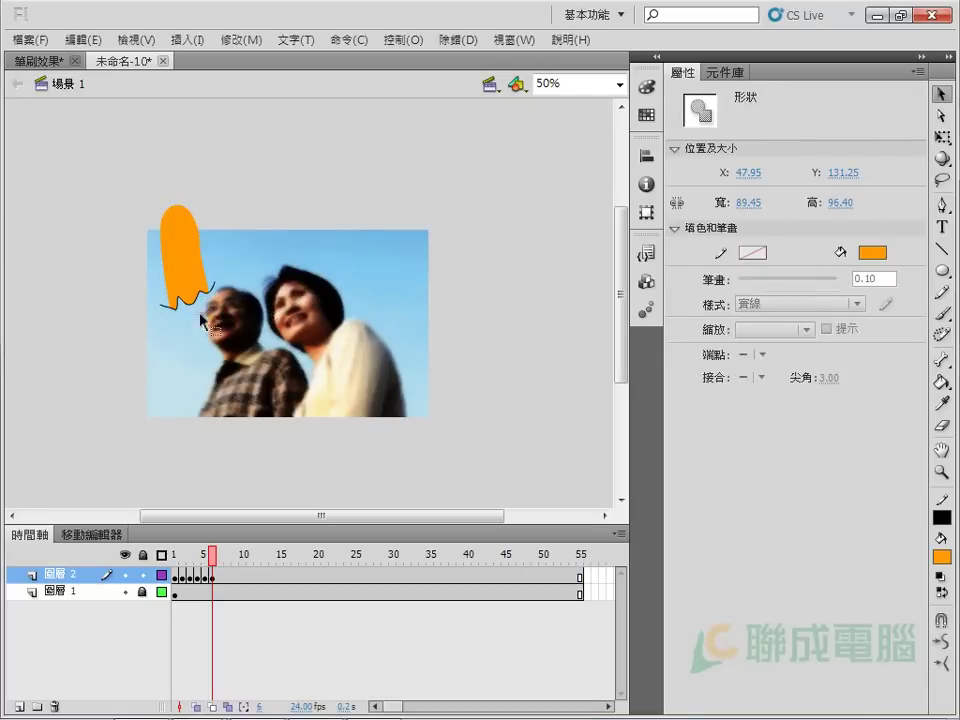
left_click(205, 297)
left_click(207, 297)
key("Delete")
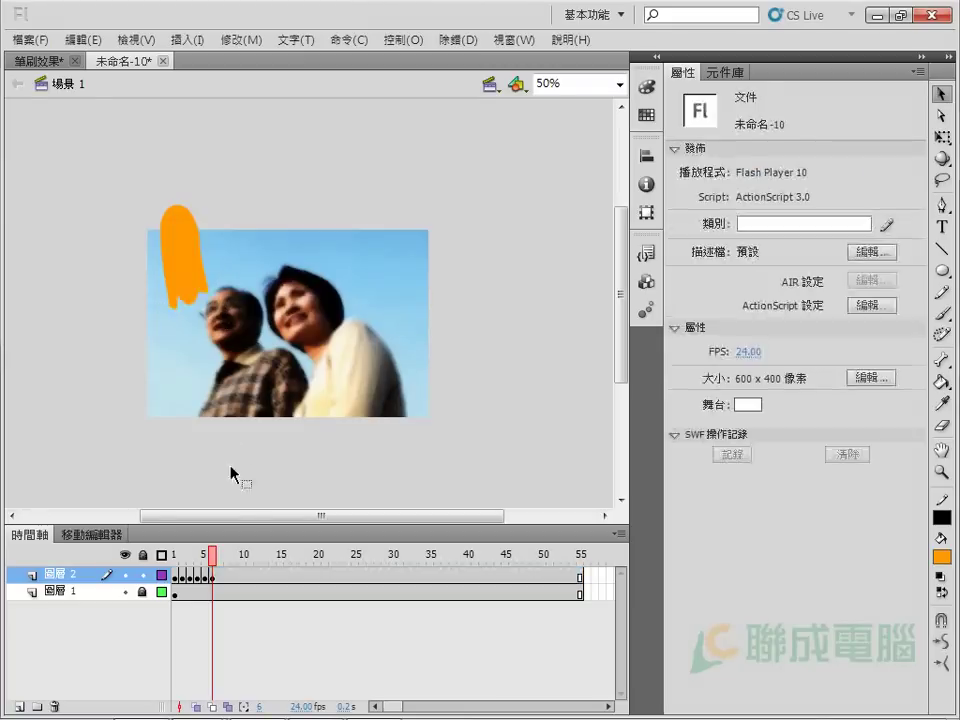
On frame 7, move the pasted zigzag further up and remove the stroke below it
left_click(221, 576)
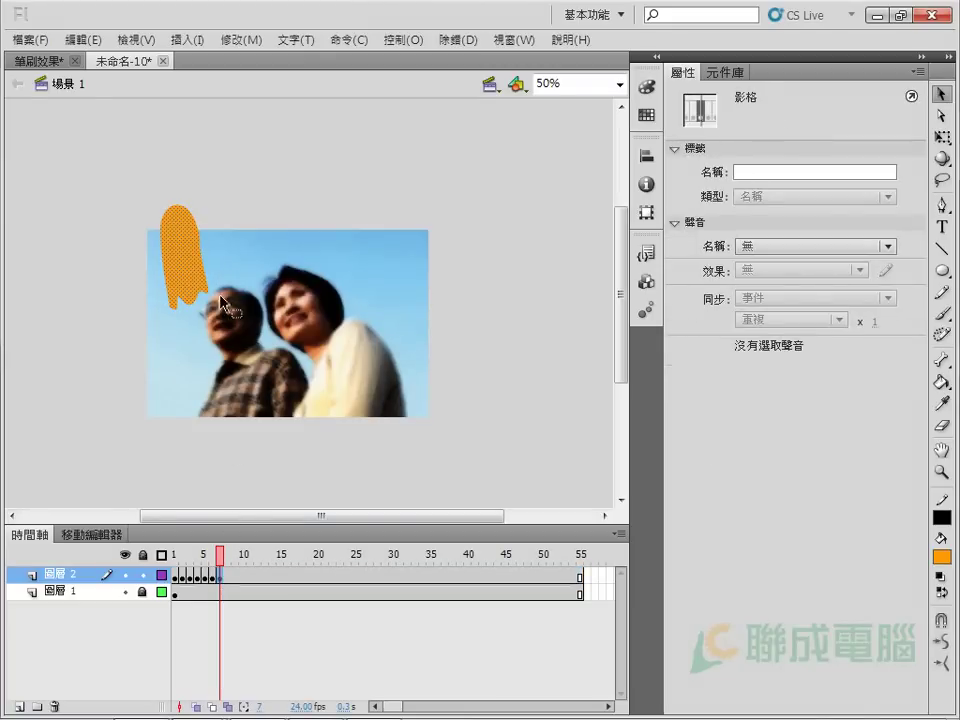
key("ctrl+v")
left_click_drag(318, 305, 190, 270)
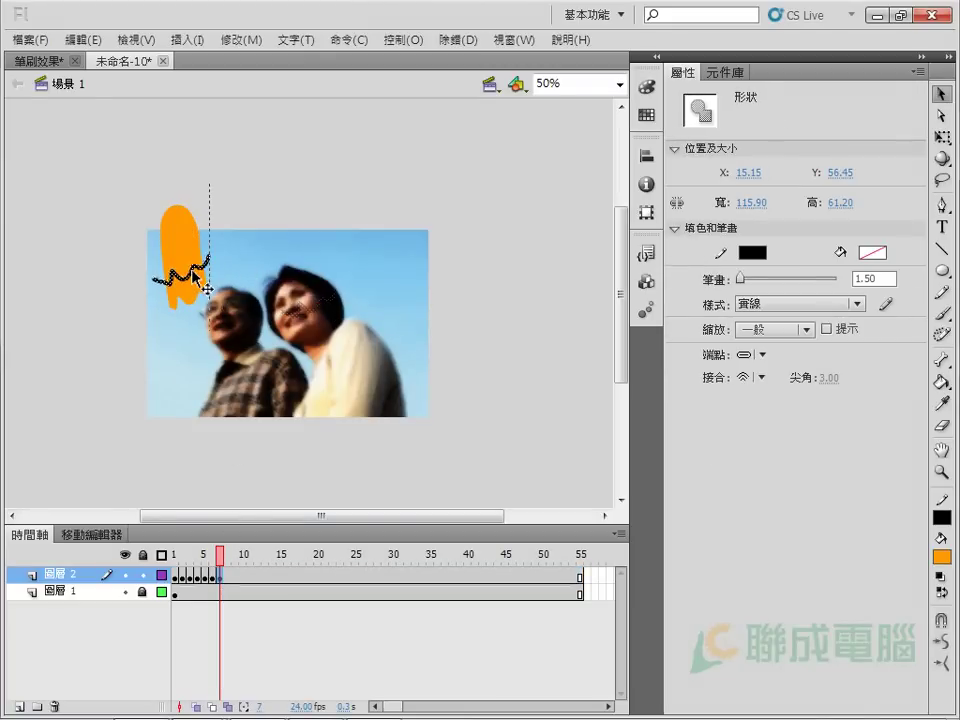
left_click(199, 297)
key("Delete")
left_click(200, 264)
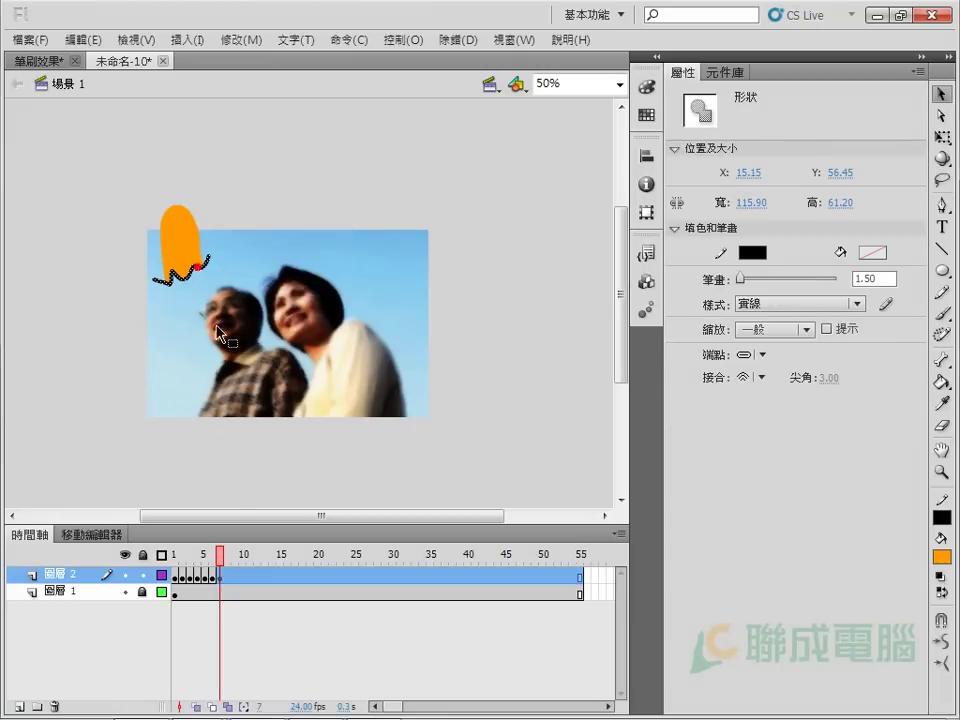
key("Delete")
Trim the stroke to a small zigzag tip on frame 8 and add a blank keyframe at frame 9
left_click(228, 575)
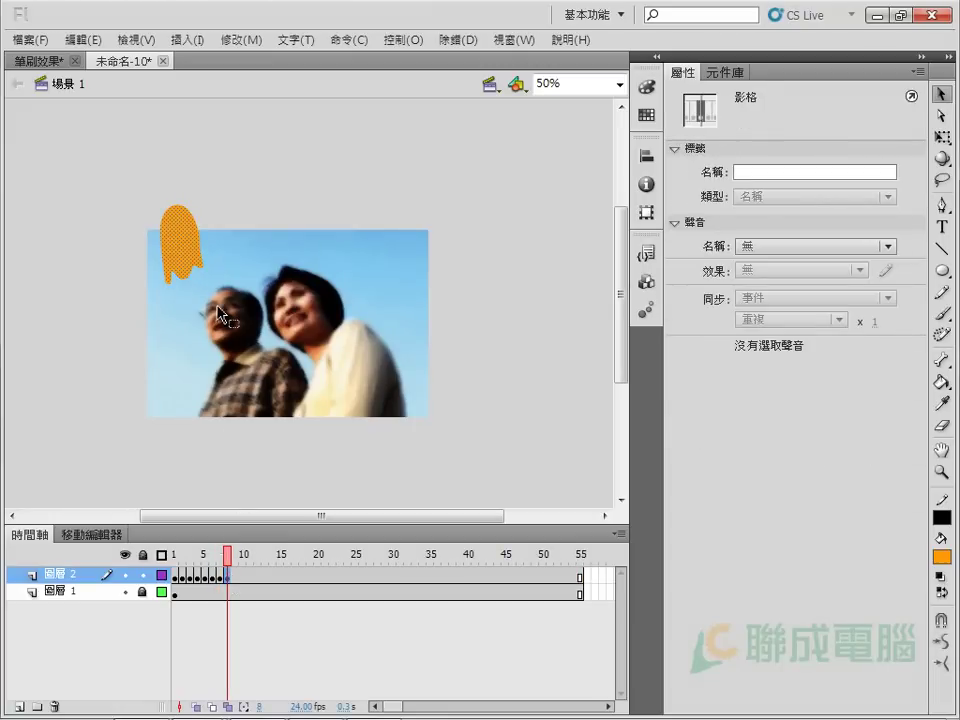
key("ctrl+v")
left_click_drag(315, 312, 262, 306)
left_click_drag(333, 290, 199, 225)
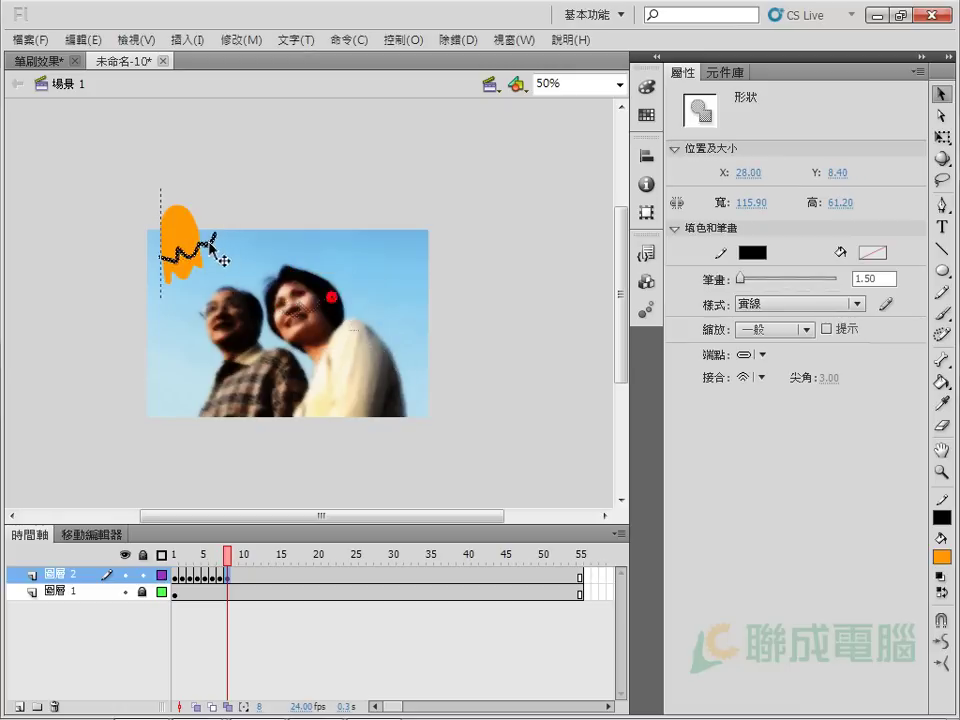
left_click(188, 268)
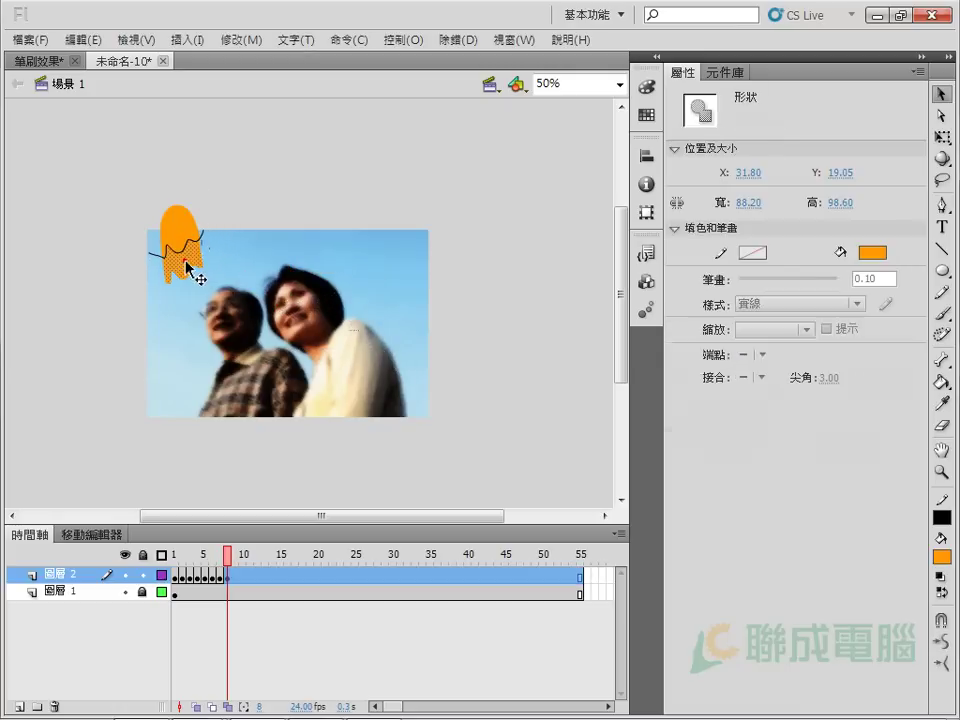
key("Delete")
left_click(205, 245)
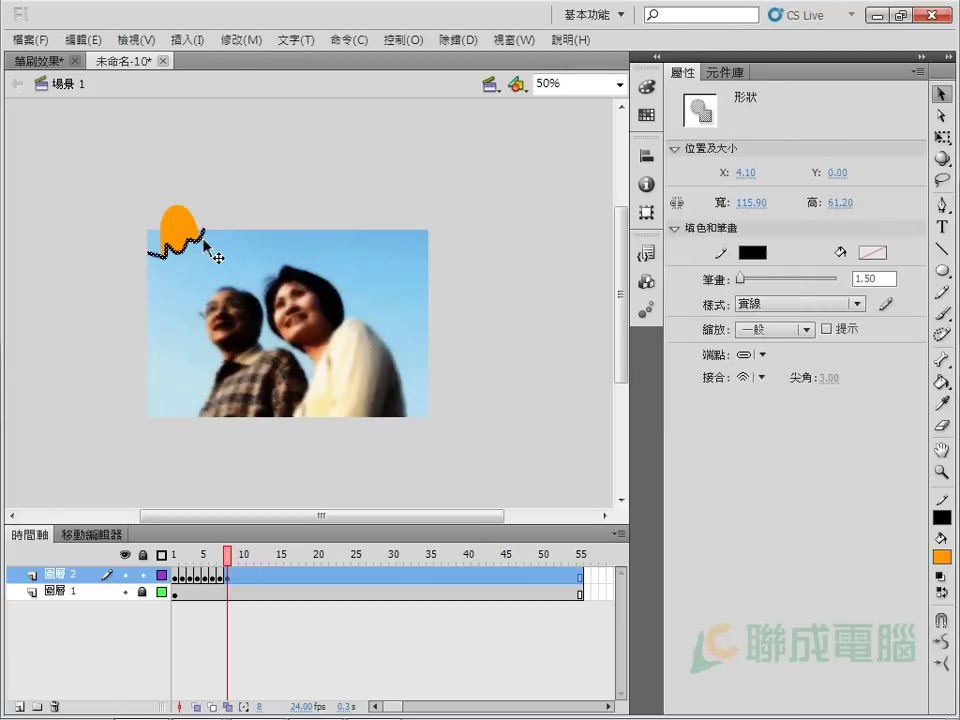
key("Delete")
left_click(235, 576)
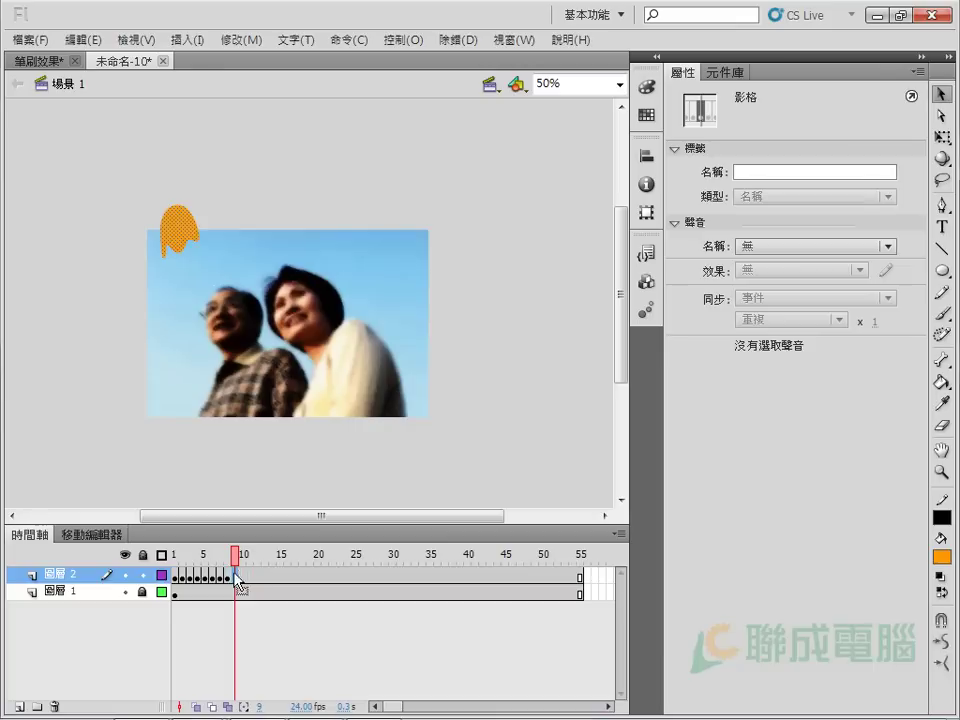
key("F7")
Play back the shrinking stroke animation and check frames 1 and 9
left_click_drag(235, 556, 175, 556)
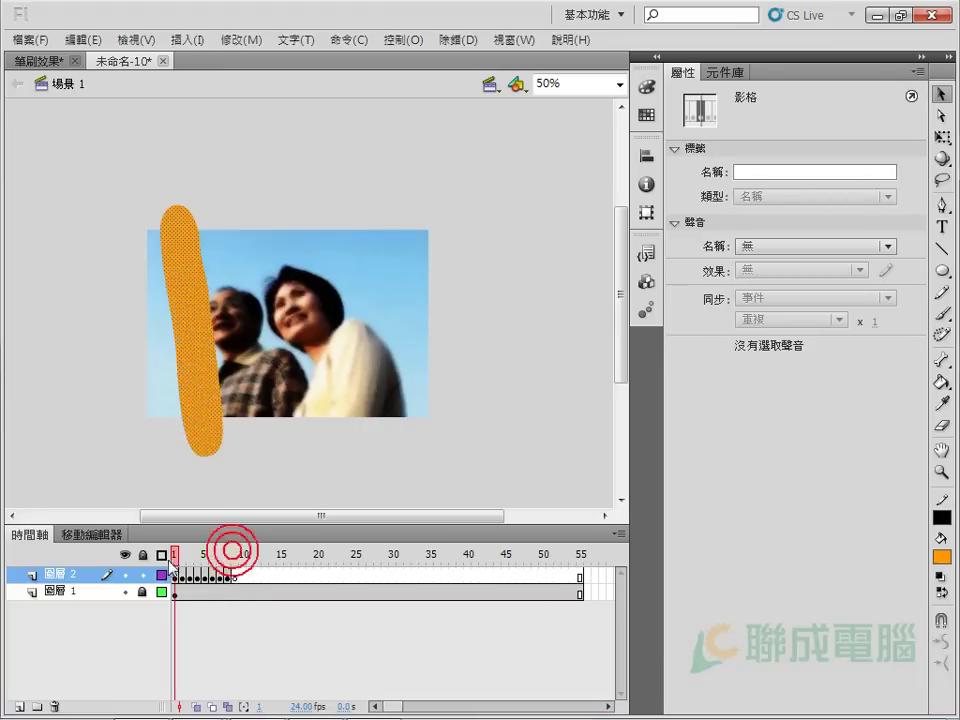
left_click(161, 563)
key("Return")
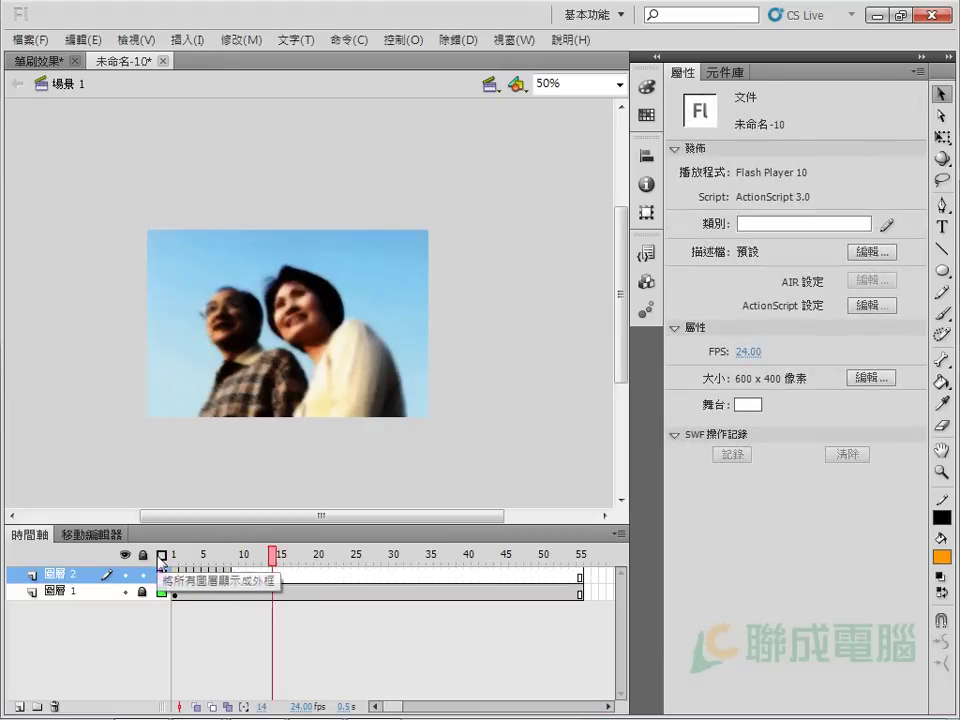
left_click(235, 576)
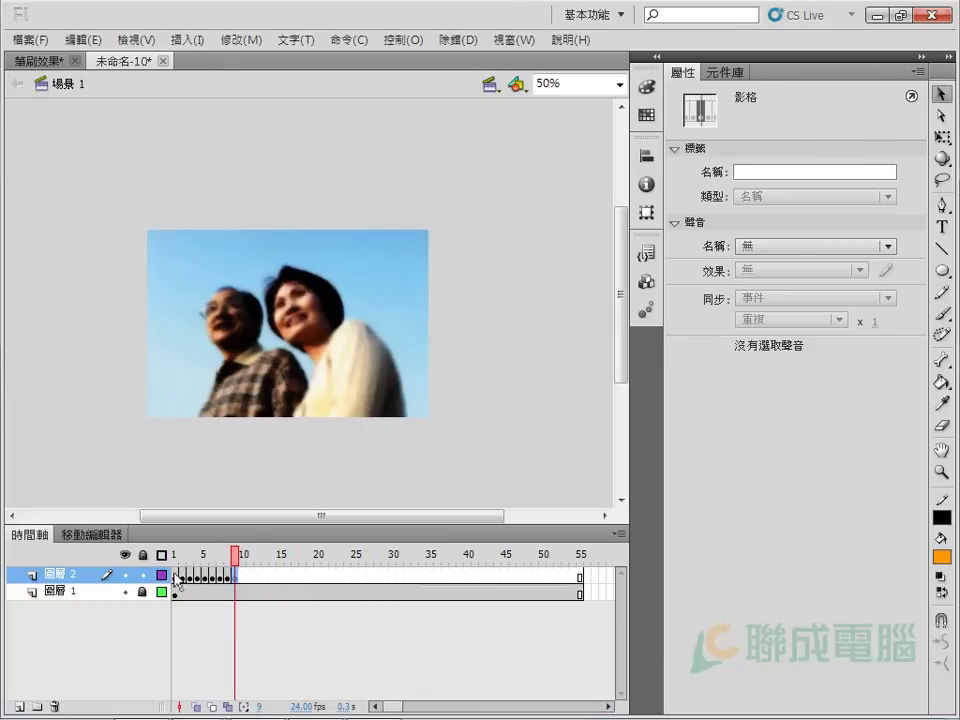
left_click(175, 576)
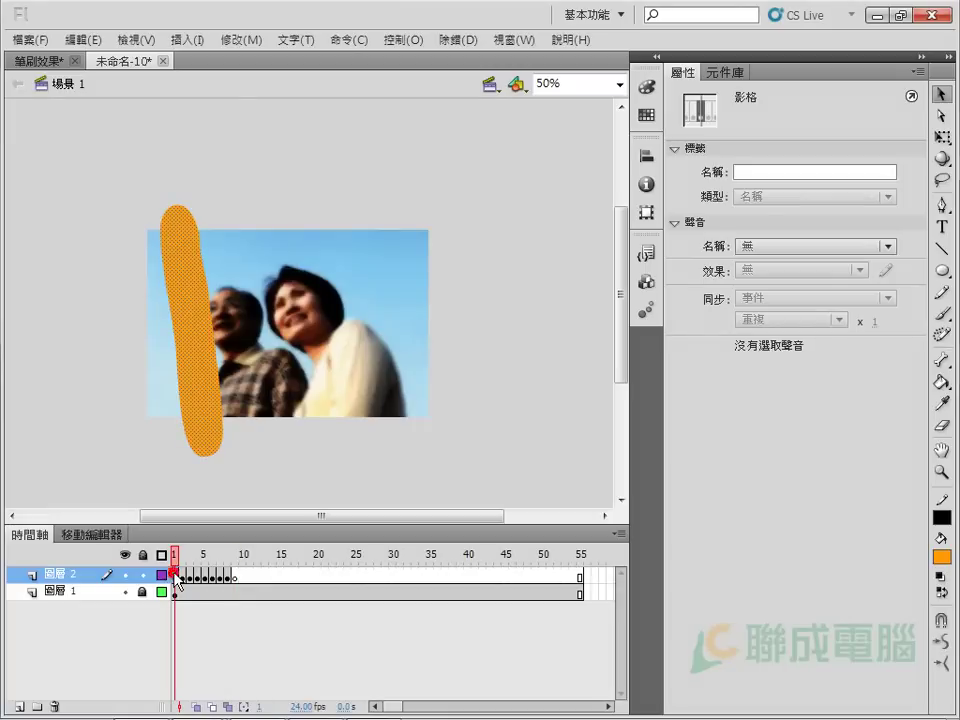
left_click(235, 576)
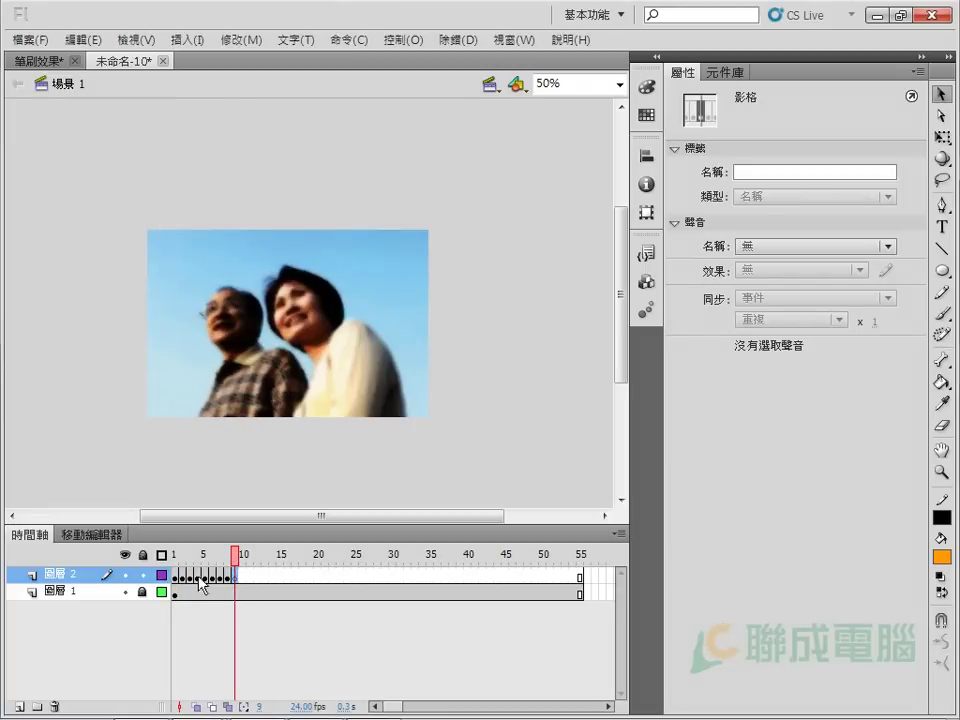
Reverse frames 1–9 of the stroke layer (反轉影格) and drag the reversed frames back toward the start
left_click_drag(235, 576, 175, 576)
right_click(192, 578)
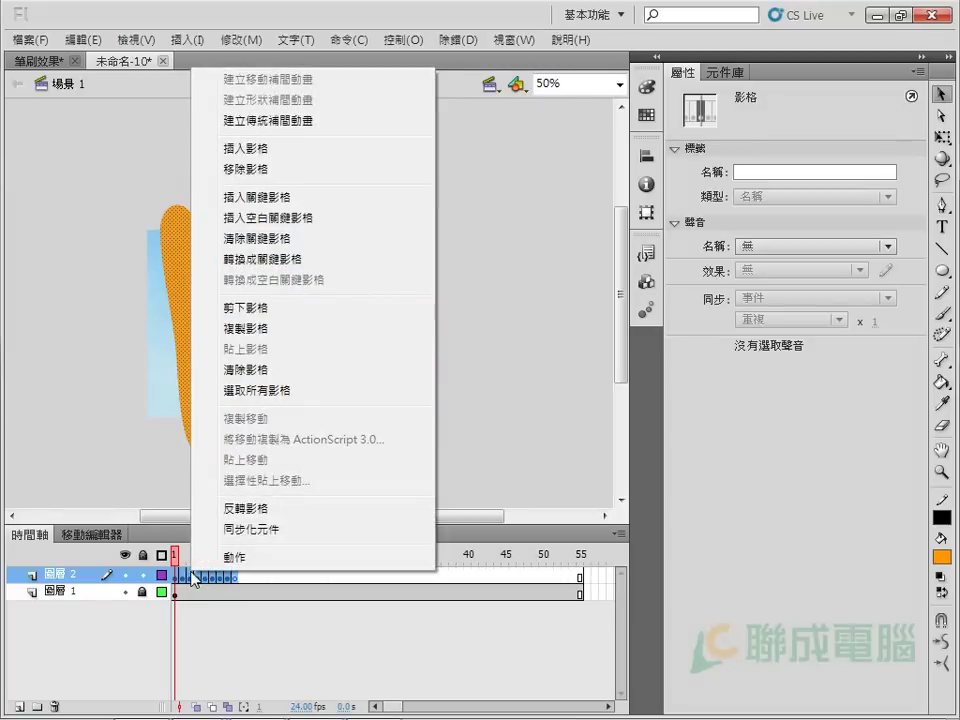
left_click(245, 508)
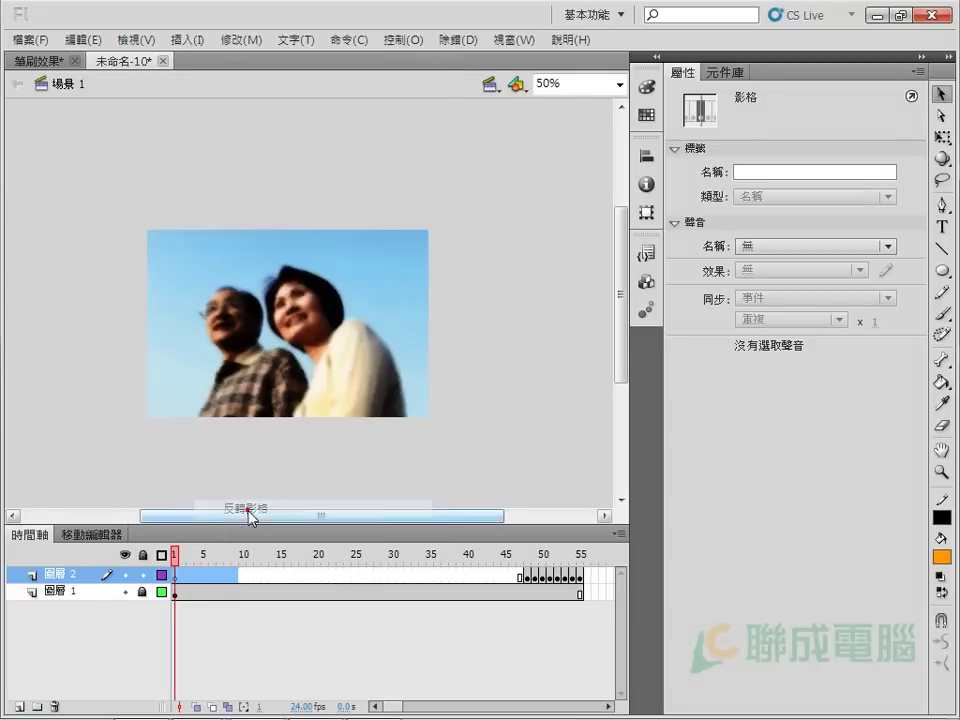
left_click(528, 578)
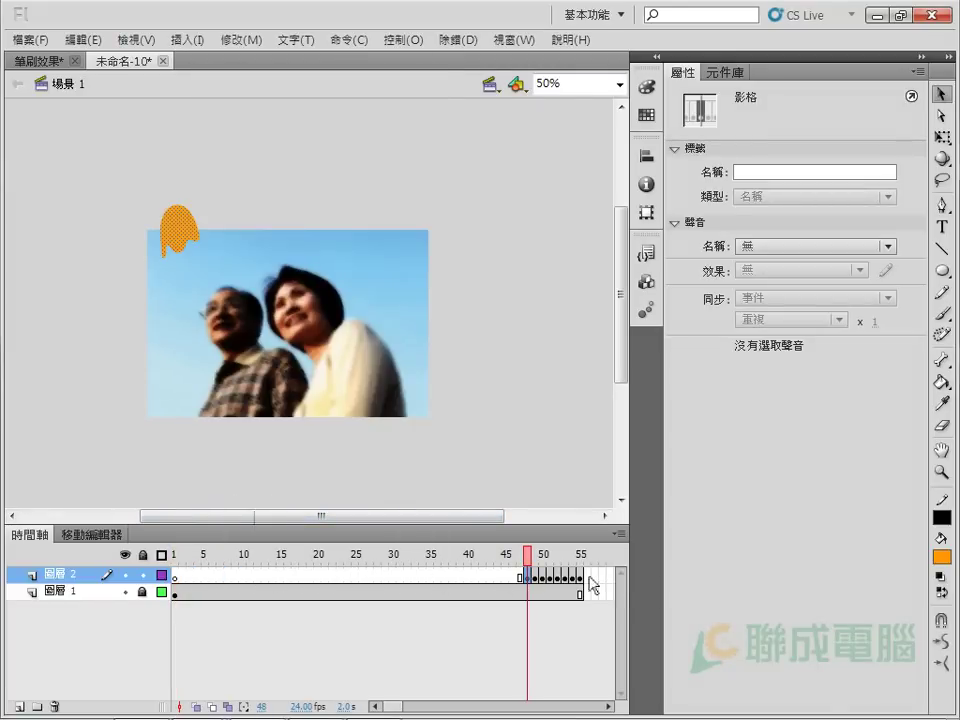
mouse_move(528, 577)
left_mouse_down()
mouse_move(580, 577)
mouse_move(190, 578)
mouse_move(257, 576)
left_mouse_up()
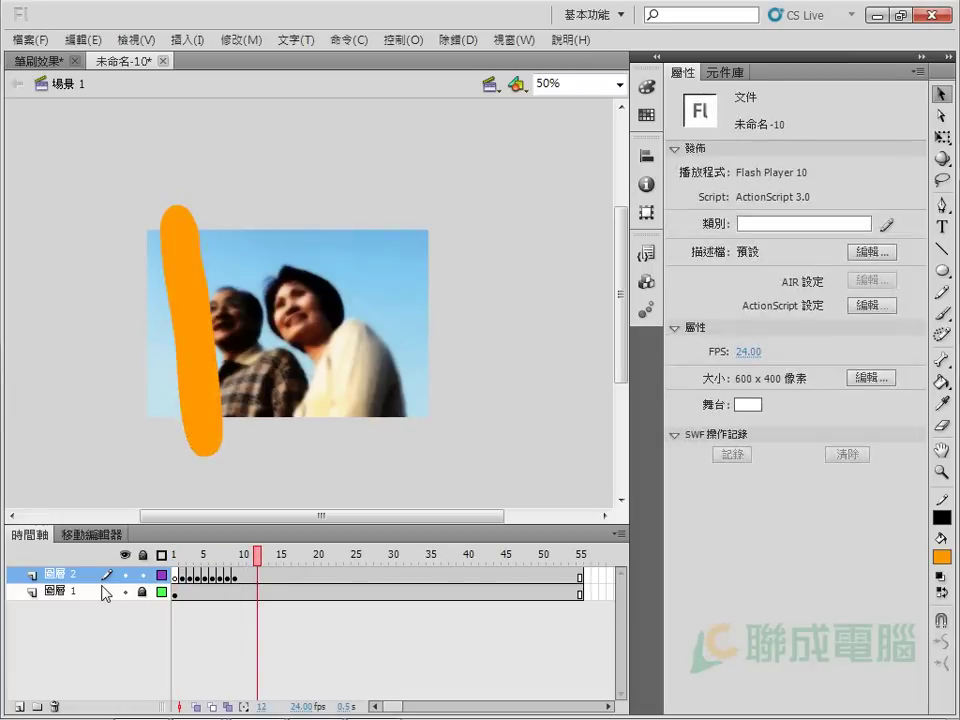
Set 圖層 2 as a mask (遮色片), test the reveal in Flash Player, then unlock the layer
right_click(90, 583)
left_click(185, 372)
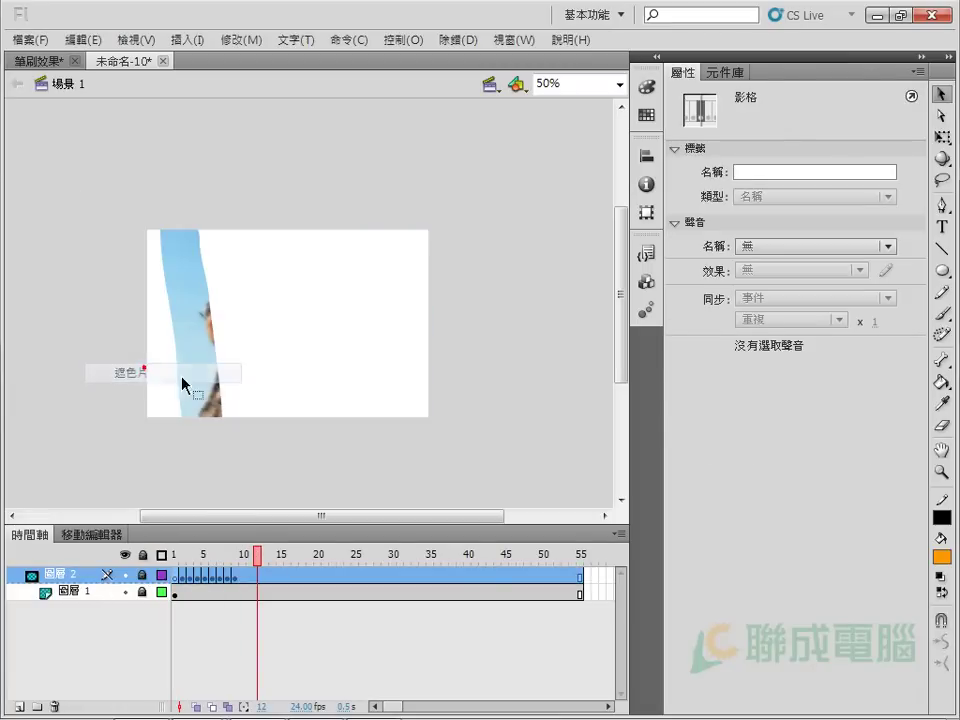
key("ctrl+Return")
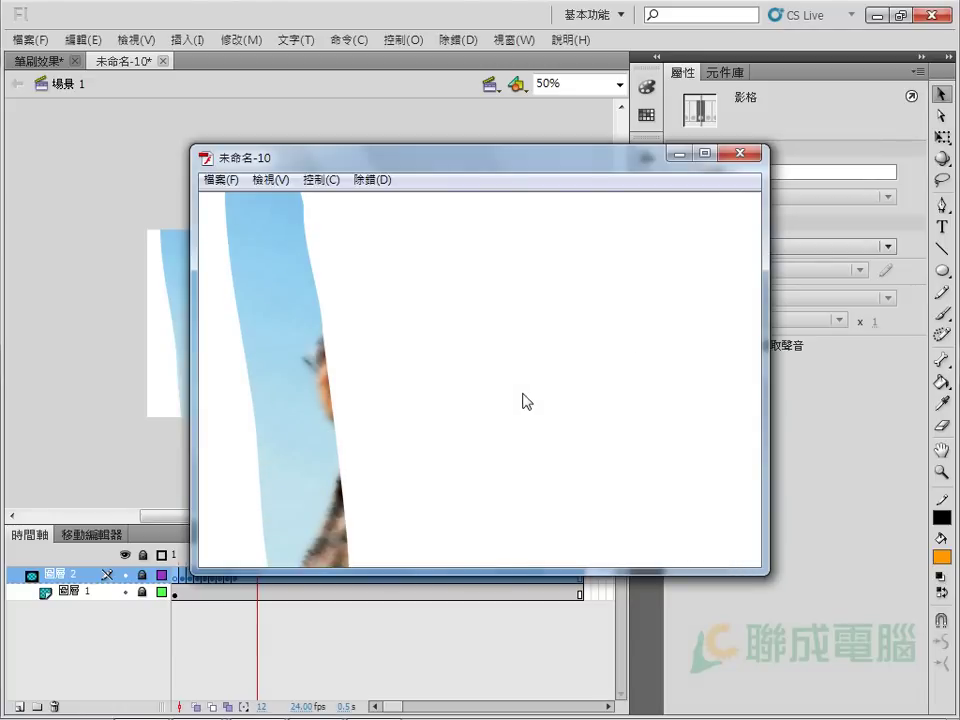
left_click(741, 155)
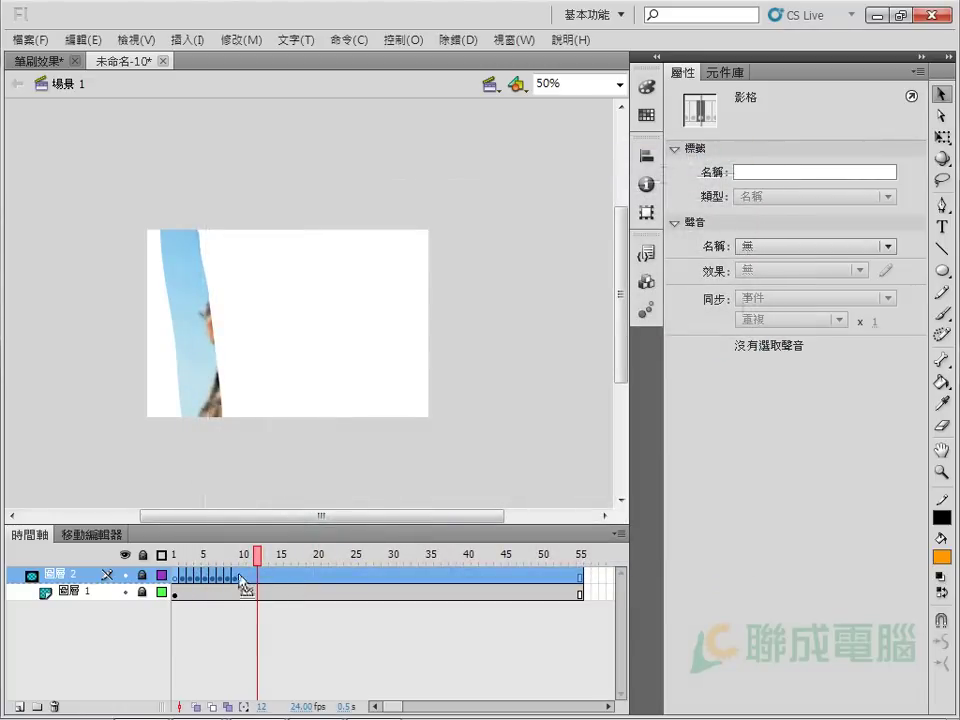
left_click(236, 575)
left_click(142, 575)
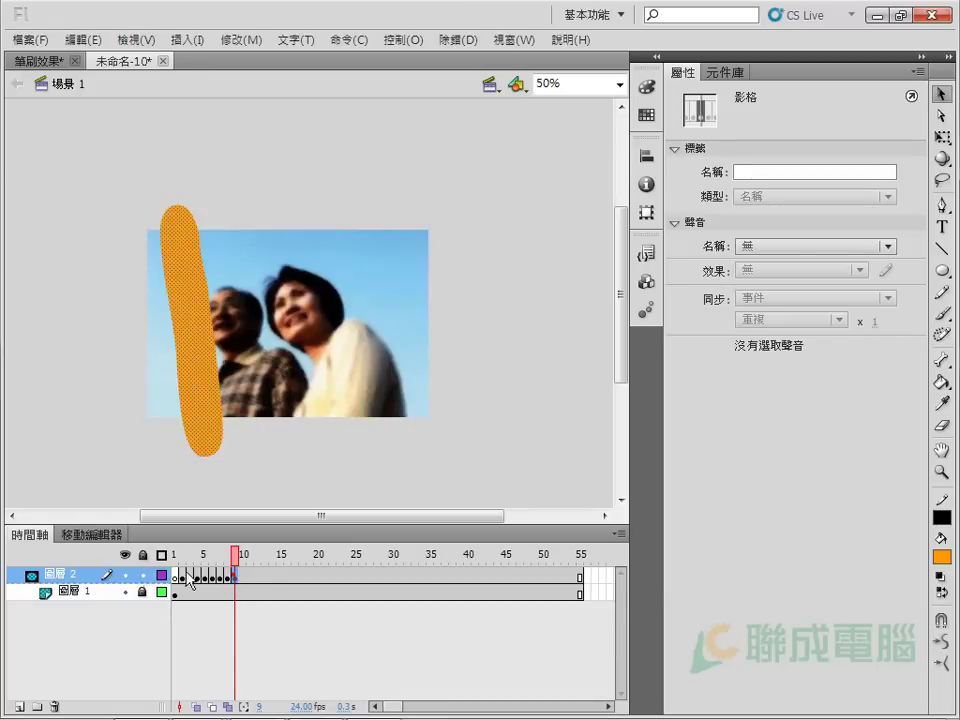
Uncheck Mask on 圖層 2 to make it a normal layer and scrub through the stroke frames
left_click(175, 576)
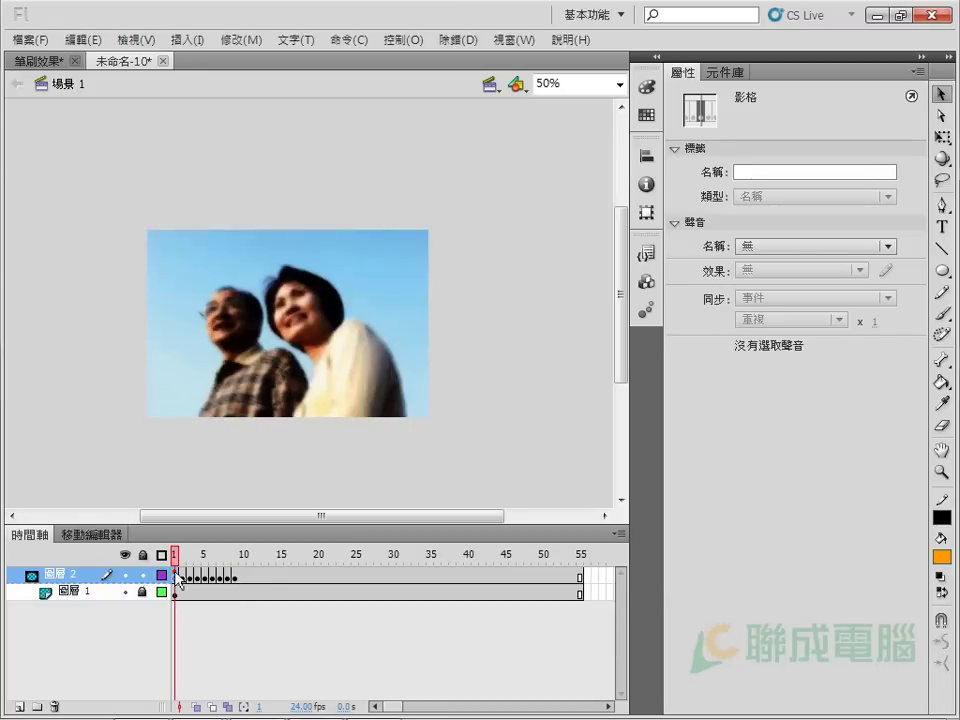
right_click(92, 578)
left_click(137, 373)
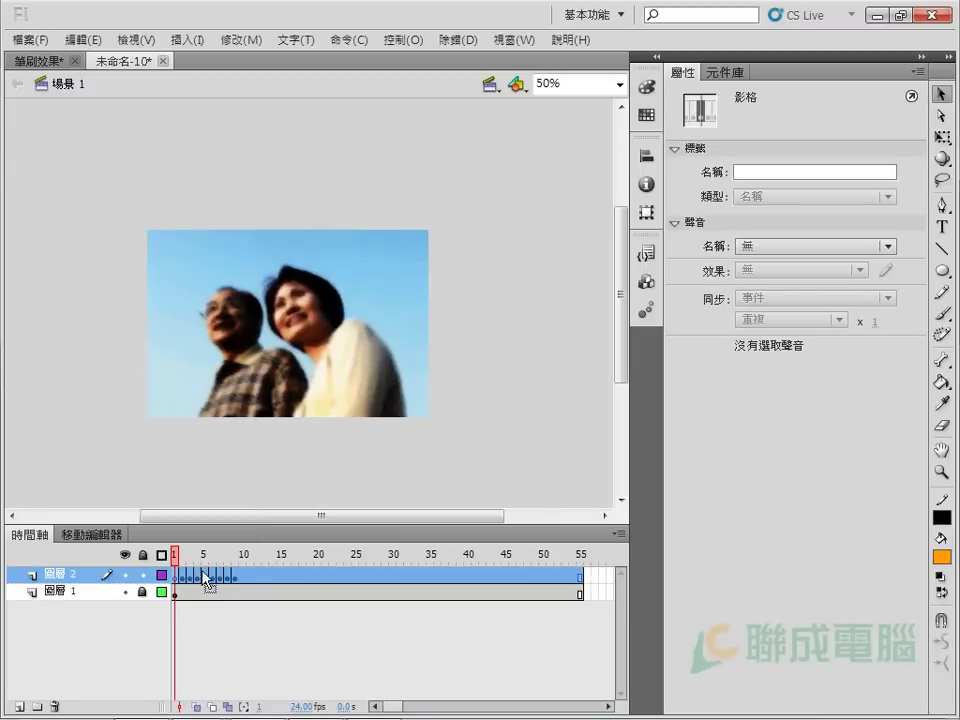
left_click_drag(256, 578, 240, 578)
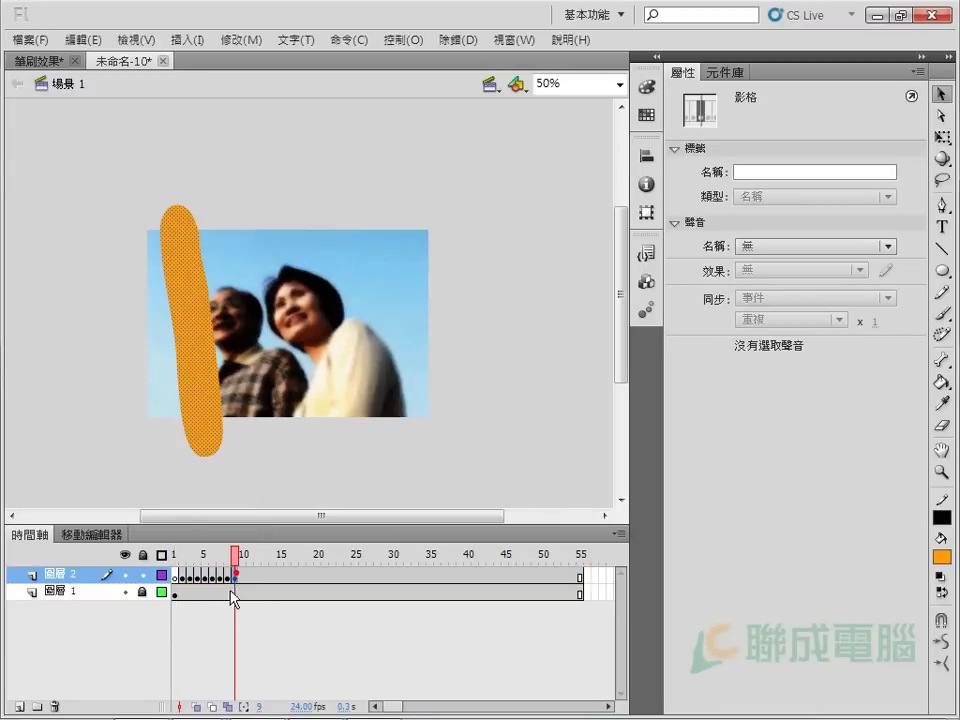
left_click(181, 588)
Copy frames 1–9 of 圖層 2 (複製影格) and show the 元件庫 library
left_click_drag(176, 578, 234, 578)
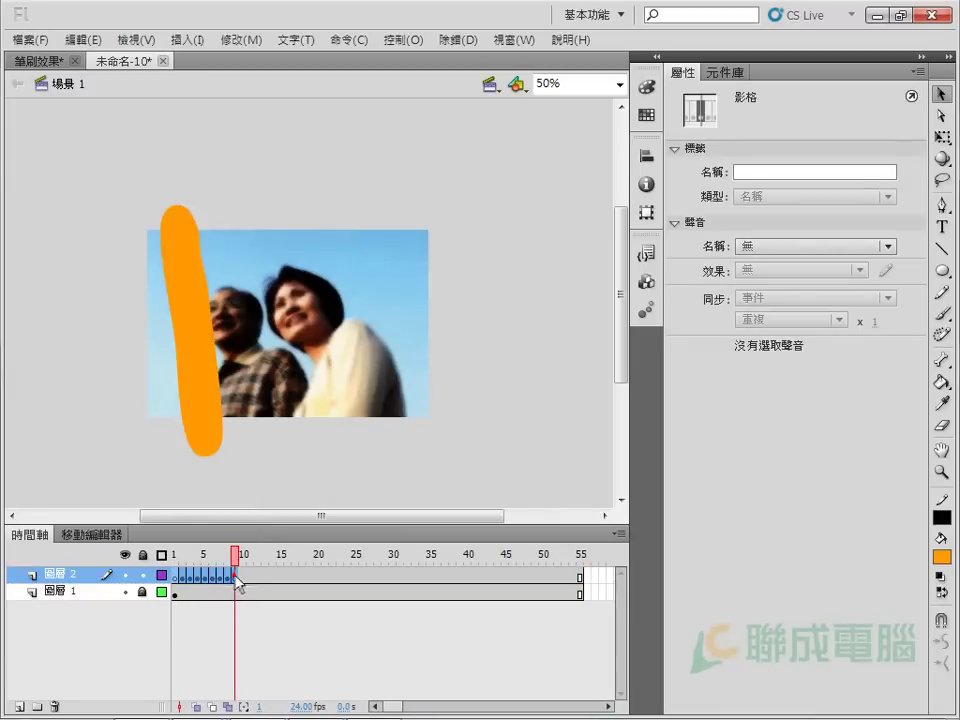
right_click(222, 579)
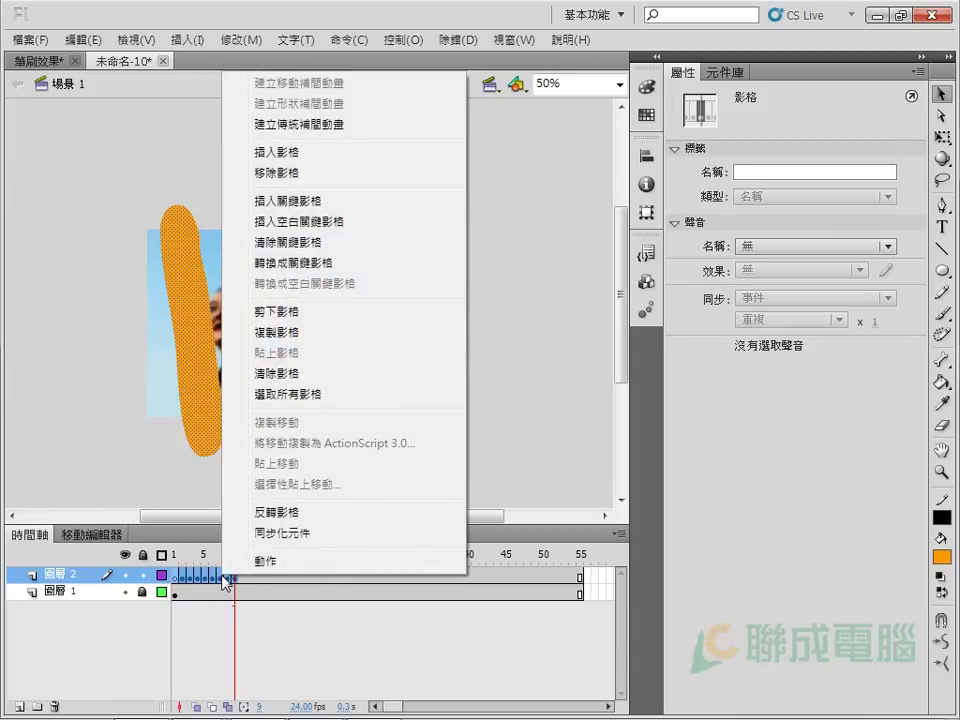
left_click(298, 332)
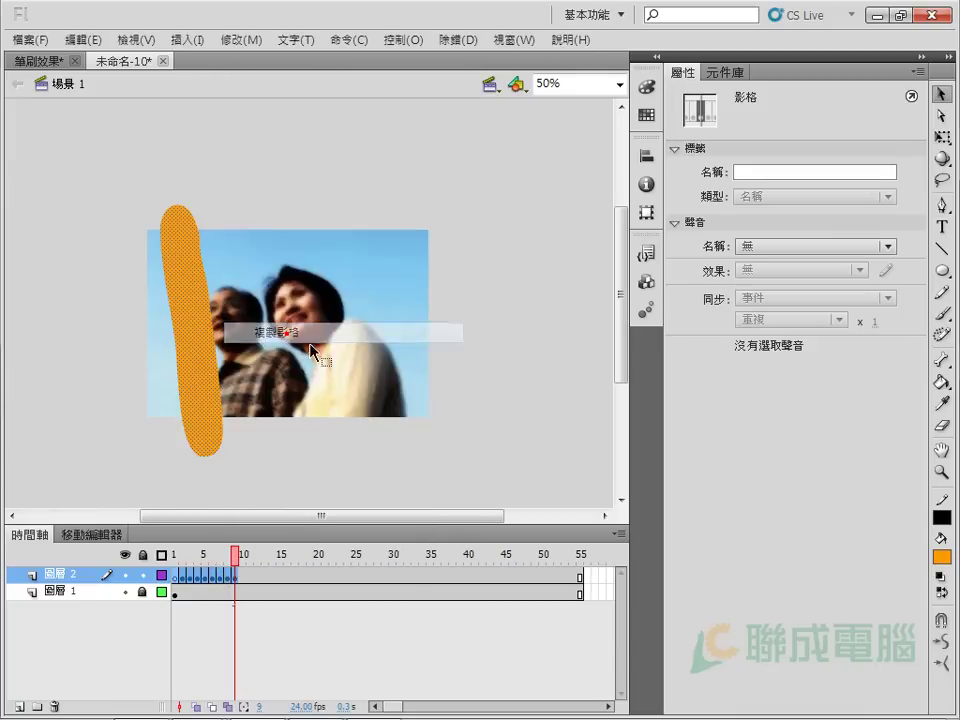
left_click(465, 415)
left_click(722, 72)
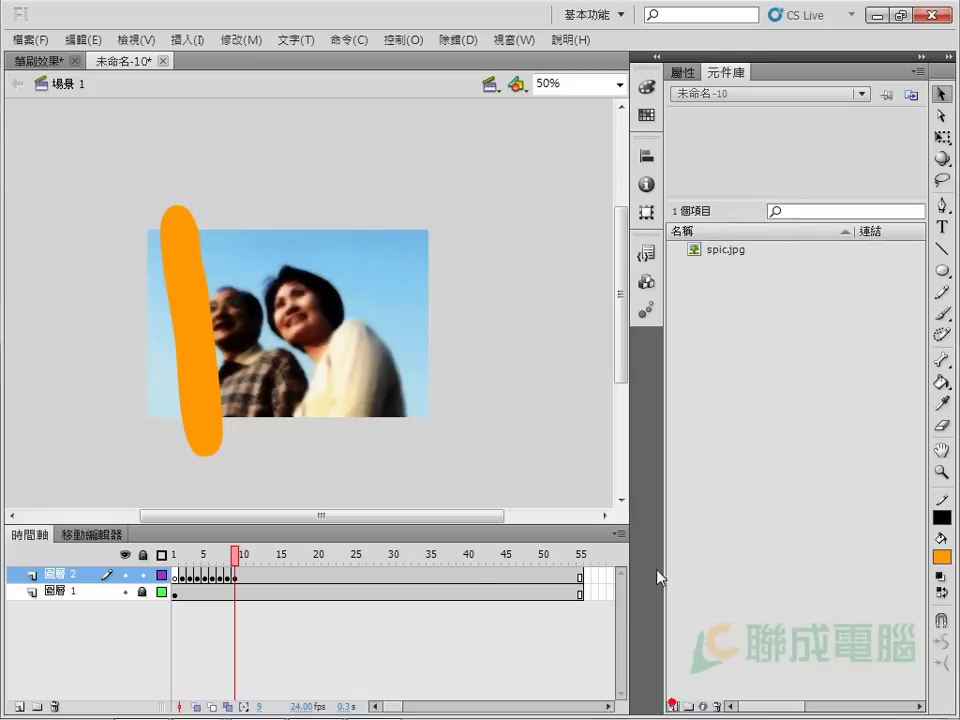
Create a new graphic symbol named 基本筆刷 with Ctrl+F8
key("ctrl+F8")
left_click_drag(448, 87, 483, 141)
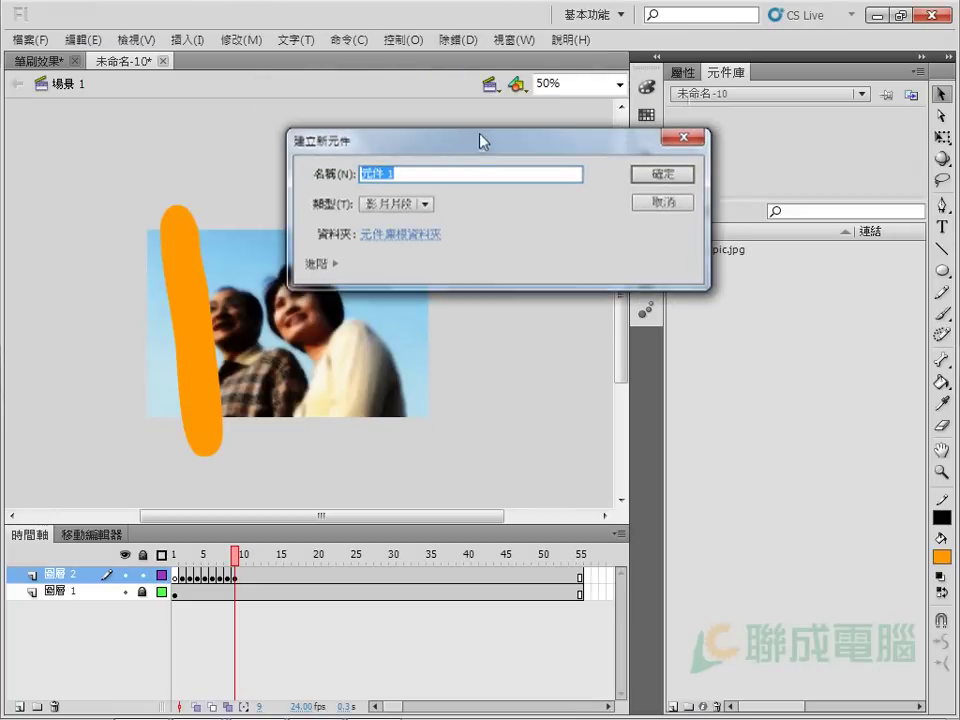
left_click(426, 203)
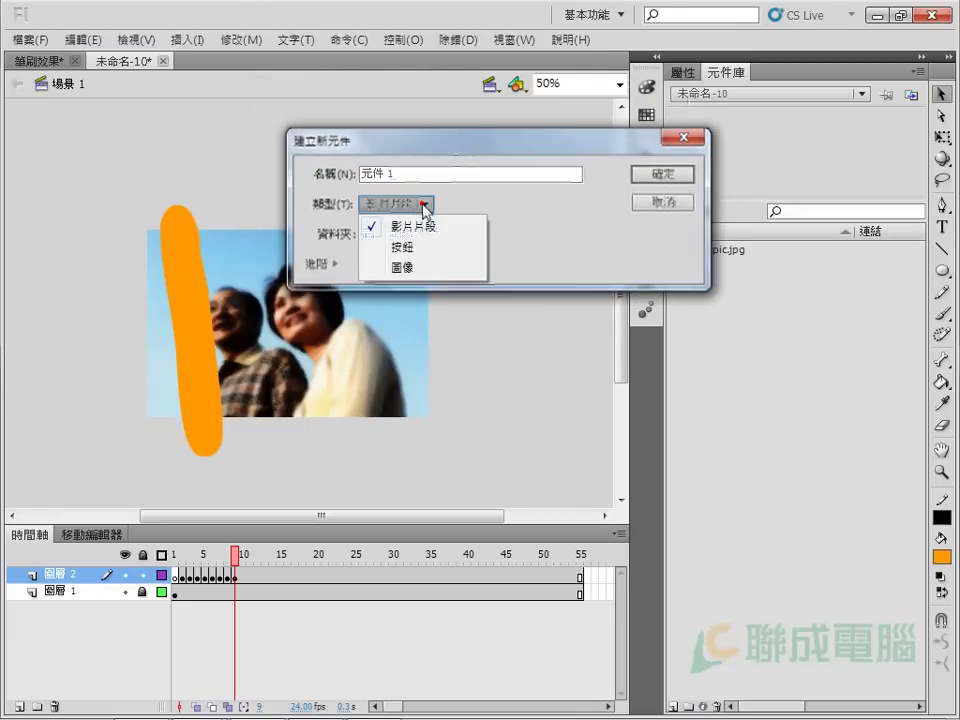
left_click(418, 270)
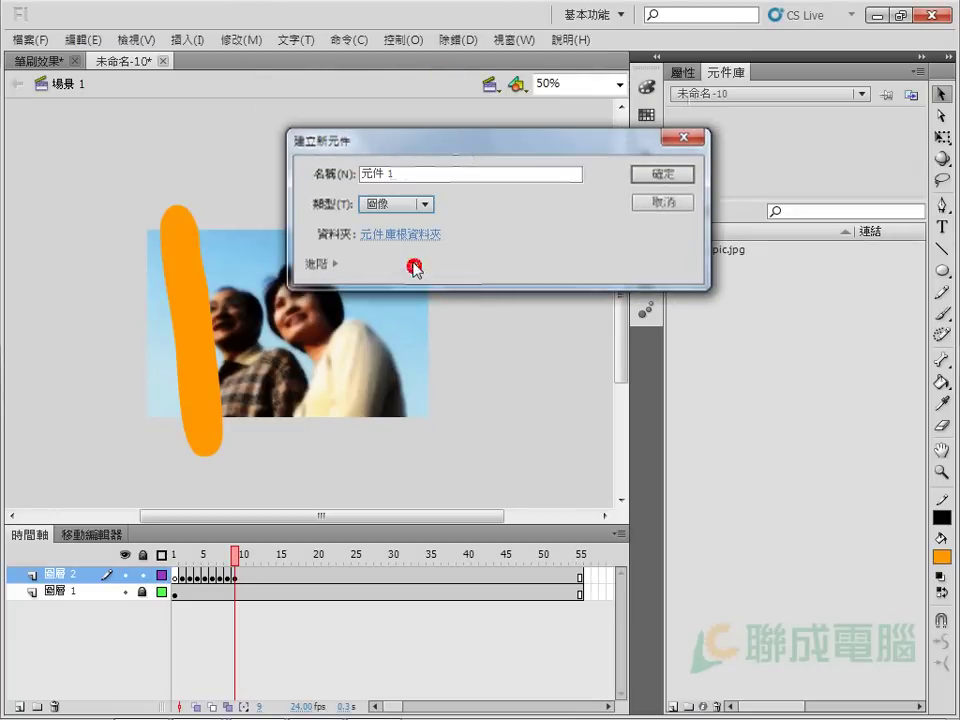
left_click(402, 172)
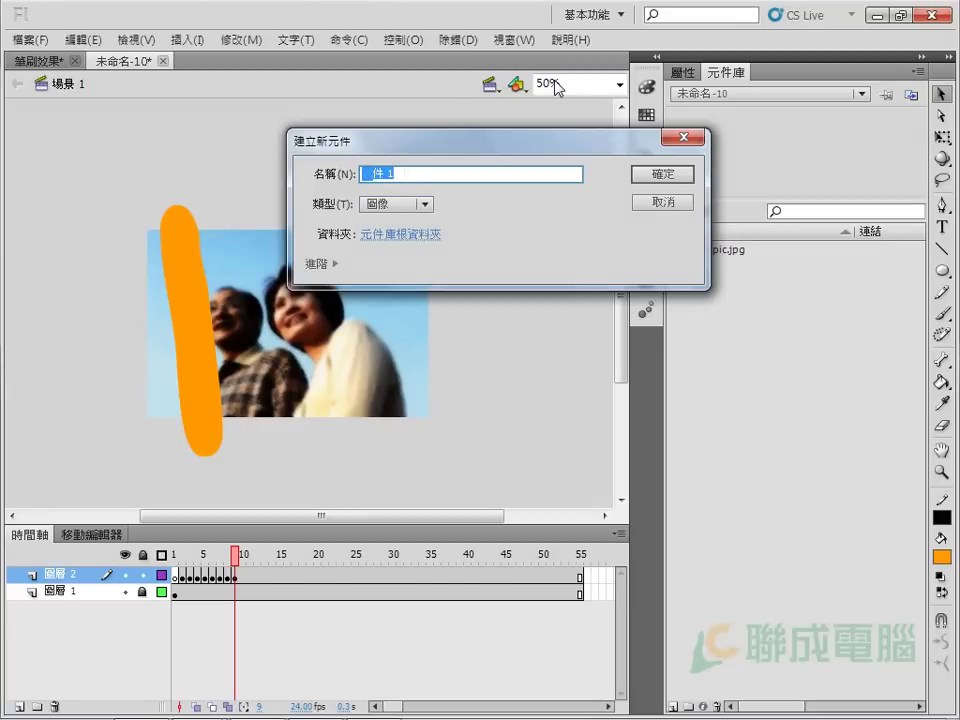
type("基本筆刷")
left_click(659, 175)
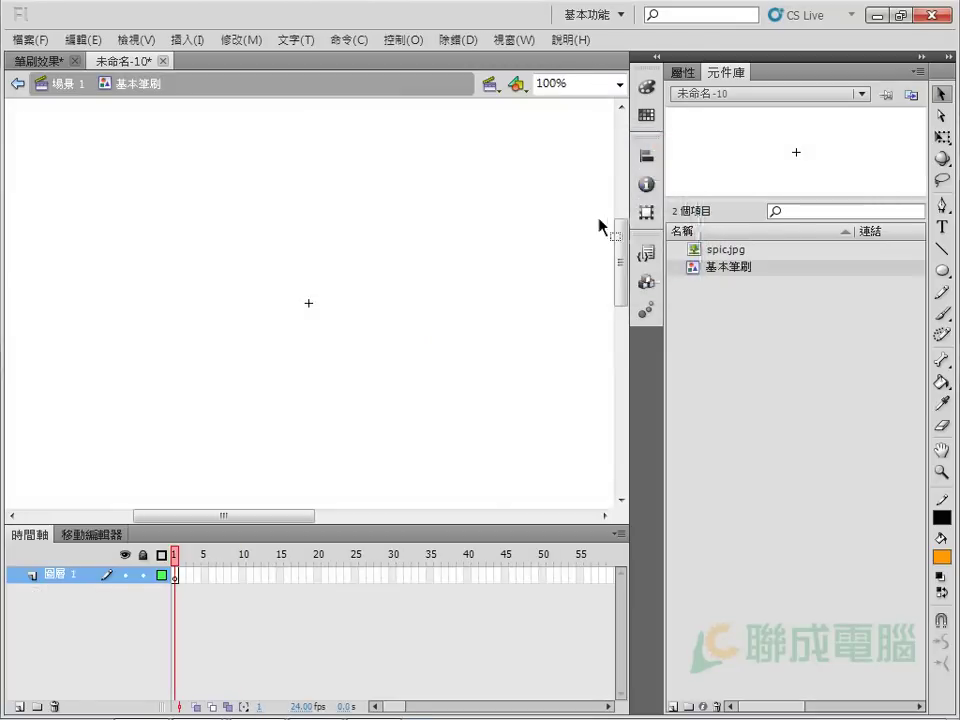
Paste the copied brush-stroke frames into 基本筆刷 and return to Scene 1
right_click(175, 578)
left_click(236, 355)
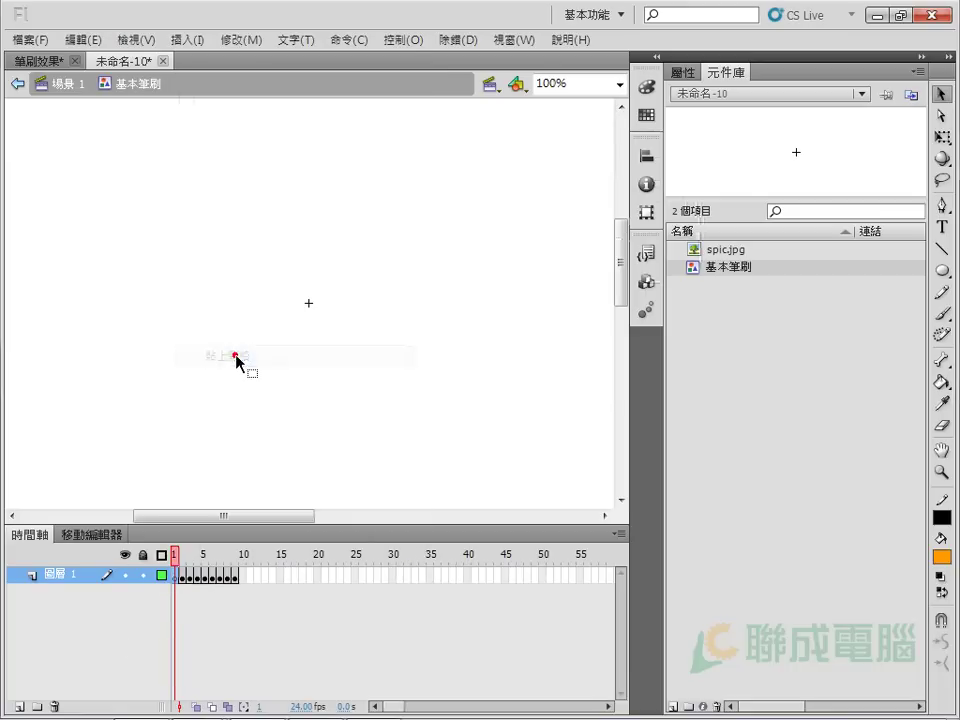
left_click(62, 83)
Add layer 圖層 3 above 圖層 1 and hide 圖層 2
left_click(60, 592)
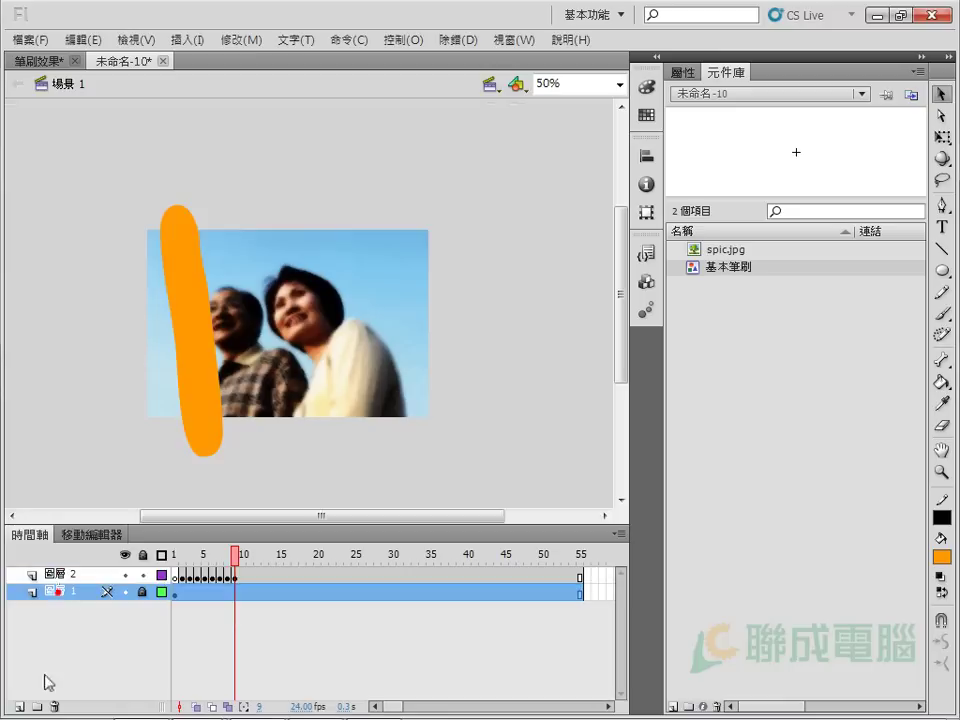
left_click(19, 706)
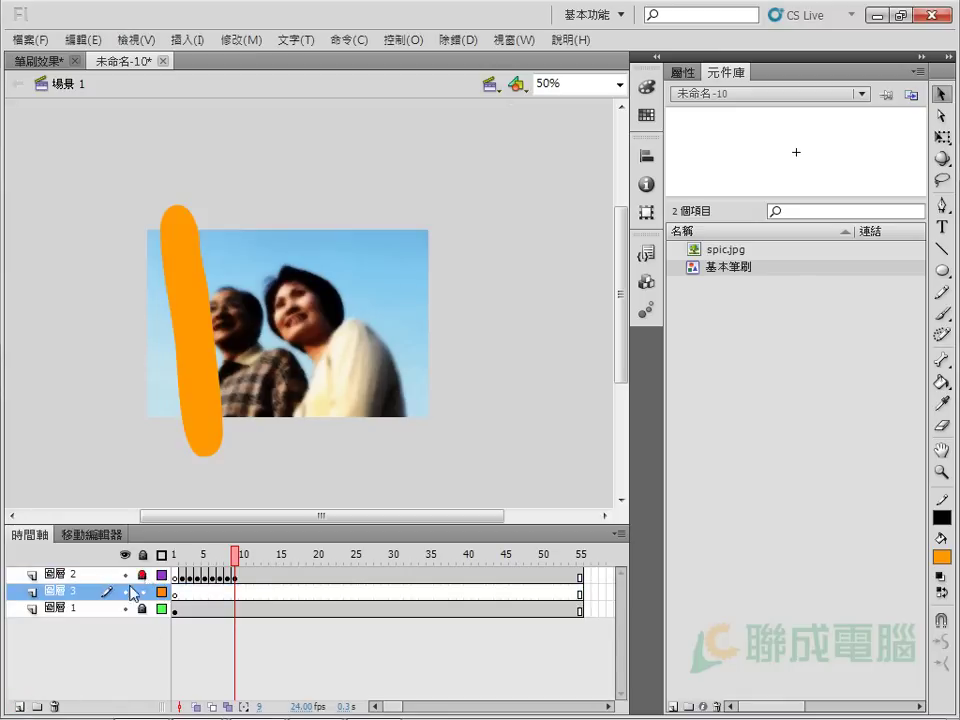
left_click(125, 574)
left_click(175, 592)
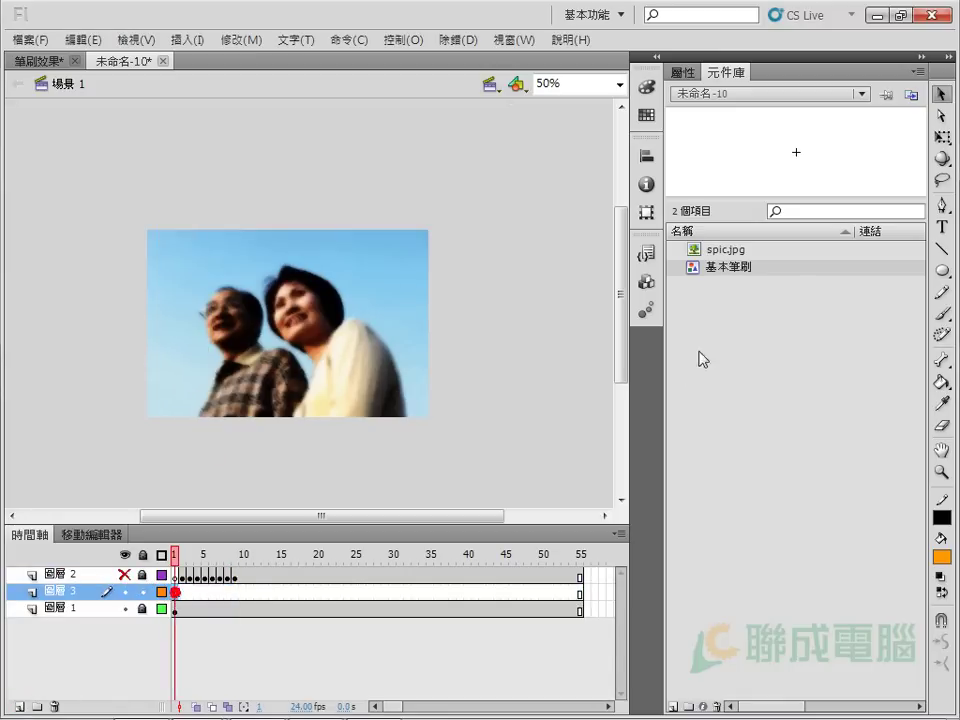
Drag a 基本筆刷 instance from the Library onto the photo's left edge
left_click_drag(724, 270, 279, 366)
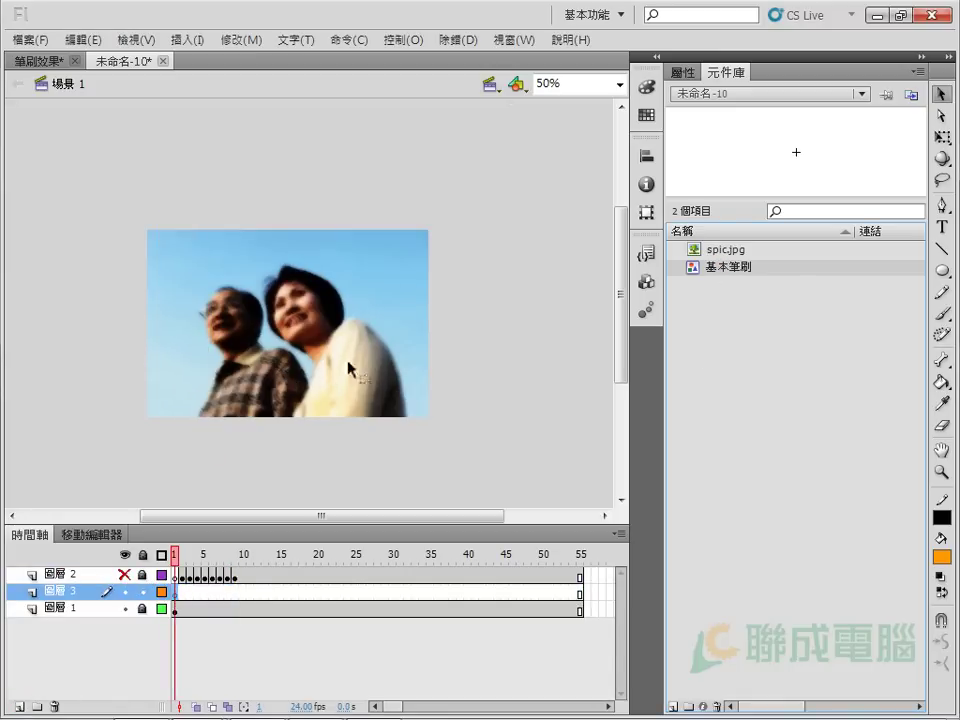
left_click_drag(349, 368, 281, 537)
left_click_drag(703, 270, 197, 360)
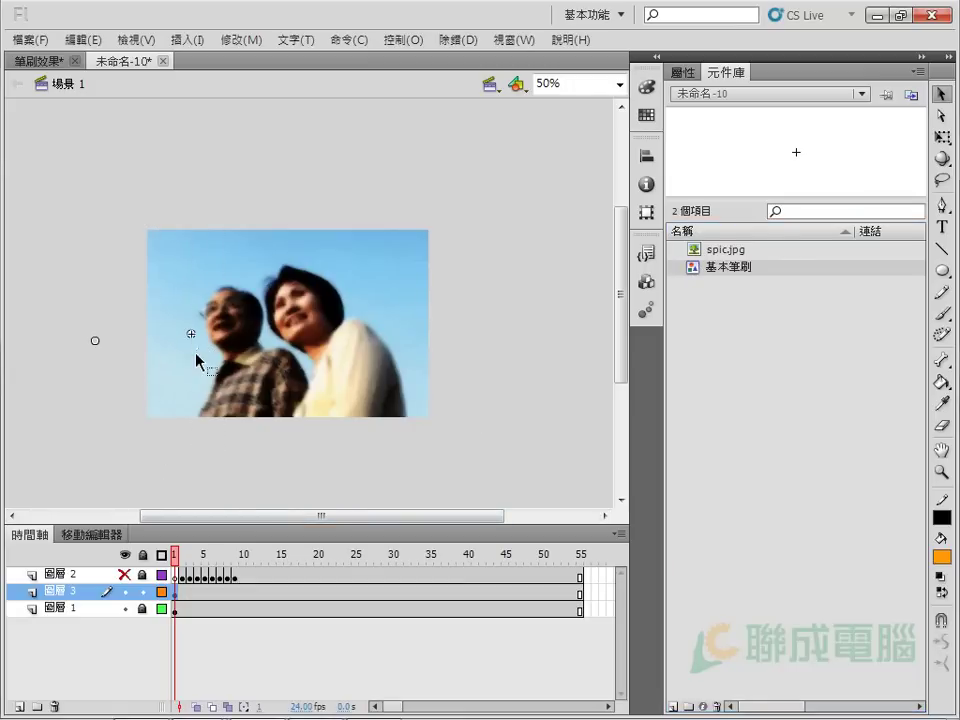
mouse_move(178, 560)
left_mouse_down()
mouse_move(294, 566)
mouse_move(174, 566)
mouse_move(255, 566)
mouse_move(210, 566)
mouse_move(245, 562)
mouse_move(219, 562)
mouse_move(234, 562)
left_mouse_up()
mouse_move(95, 310)
left_mouse_down()
mouse_move(124, 315)
mouse_move(185, 296)
mouse_move(168, 299)
left_mouse_up()
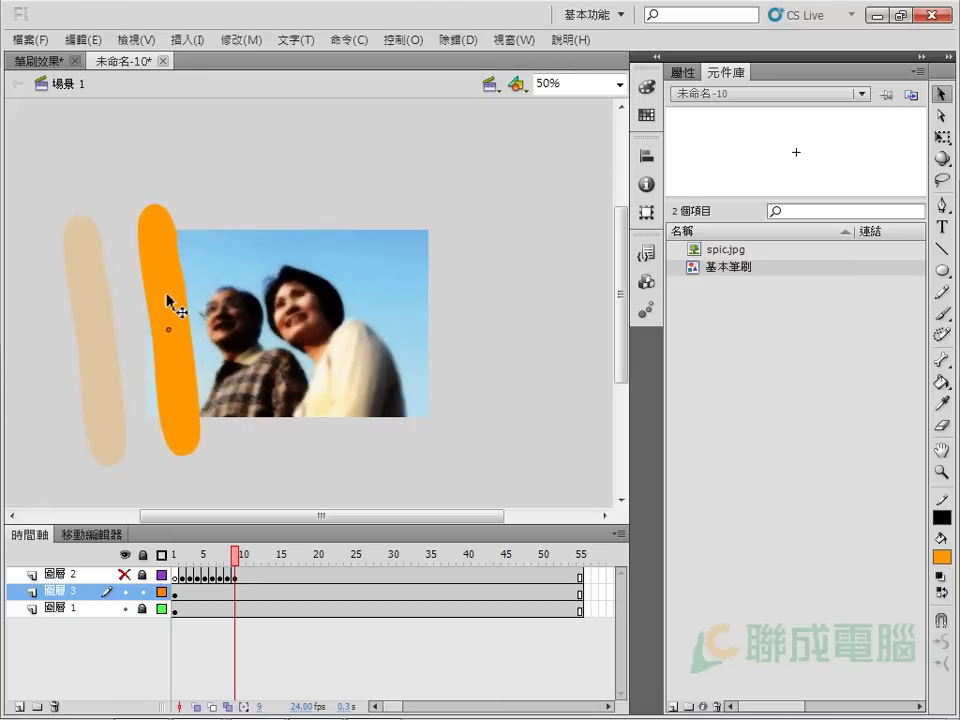
Try rotating the stroke with Free Transform, undo it, and reselect the stroke
left_click(941, 140)
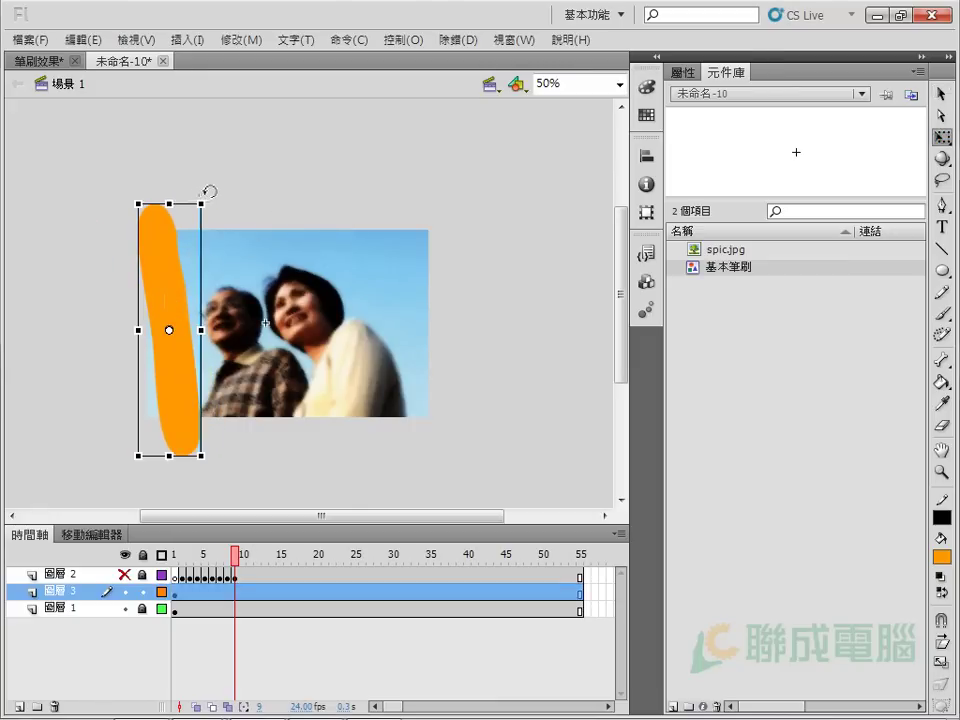
left_click_drag(208, 190, 216, 209)
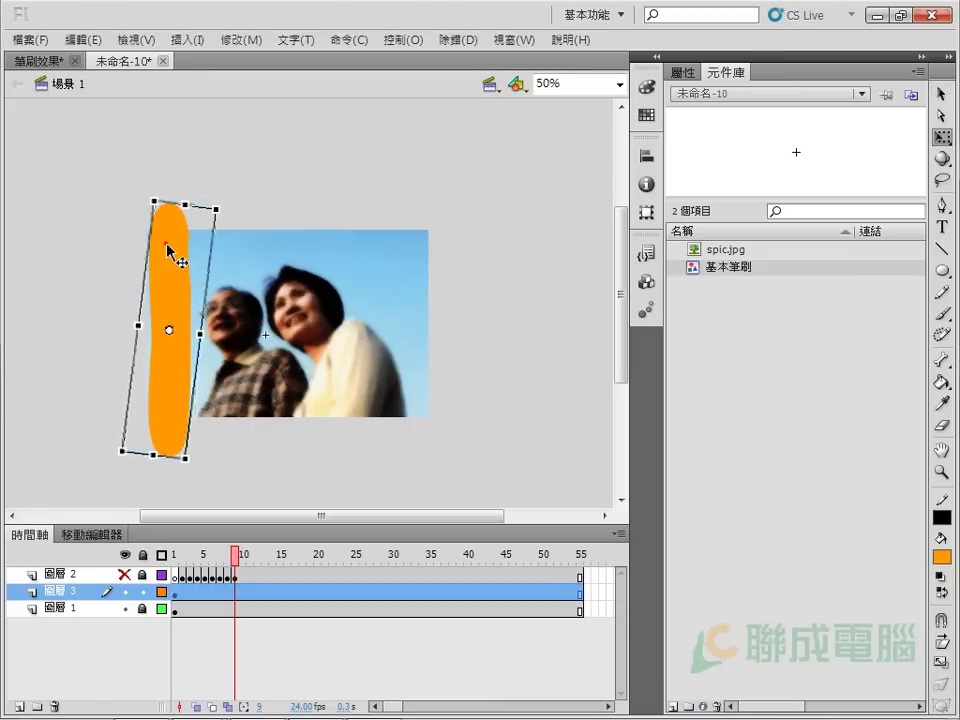
key("ctrl+z")
left_click(242, 460)
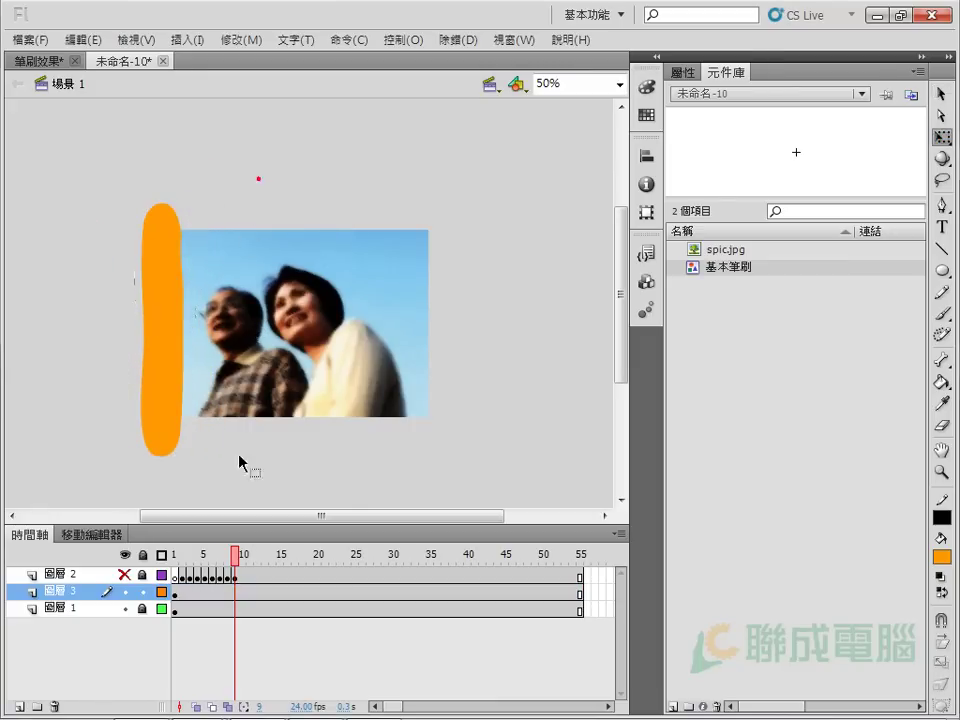
left_click(176, 300)
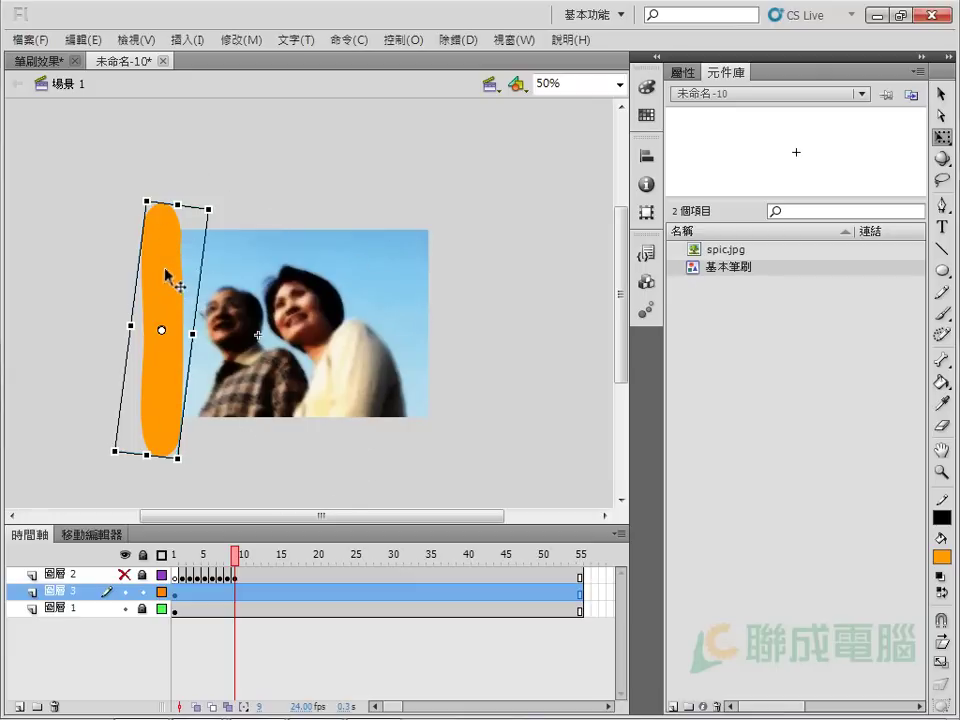
Alt-drag two copies of the stroke to its right, tilting each slightly
left_click_drag(163, 270, 213, 275)
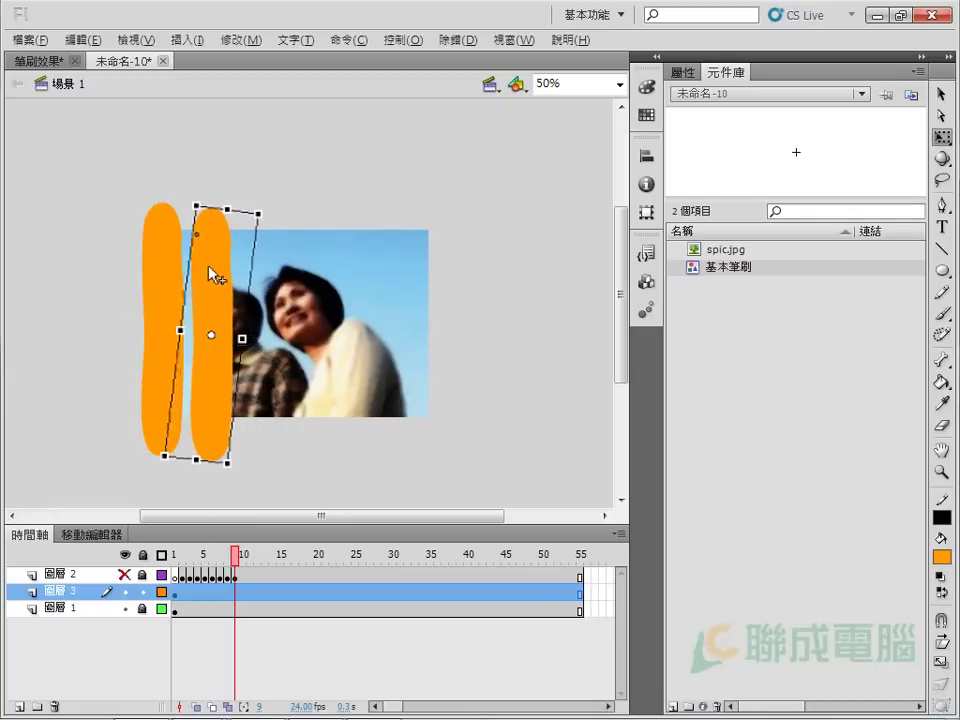
left_click_drag(275, 199, 203, 375)
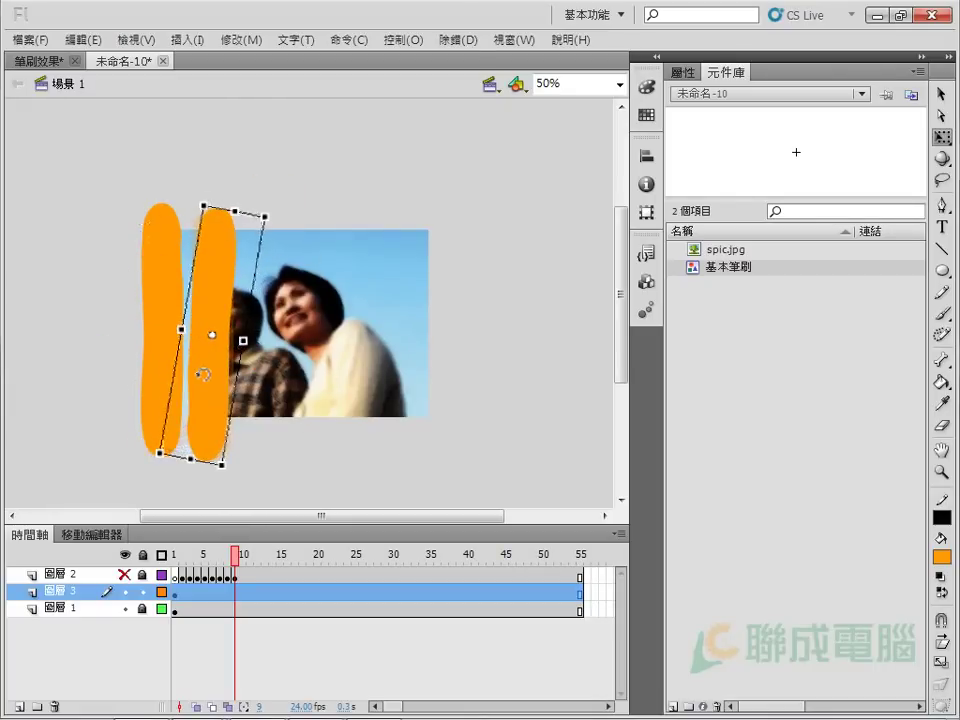
left_click_drag(218, 297, 263, 292)
left_click_drag(313, 210, 237, 448)
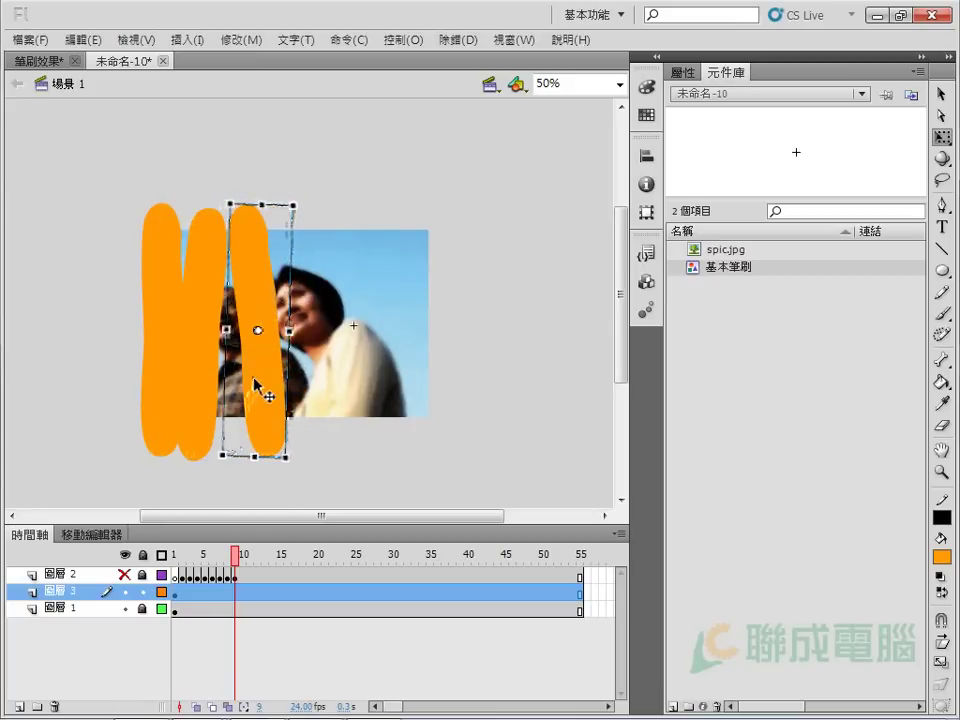
Add another stroke copy further right, narrow it, and tilt it to lean left
left_click_drag(266, 392, 338, 406)
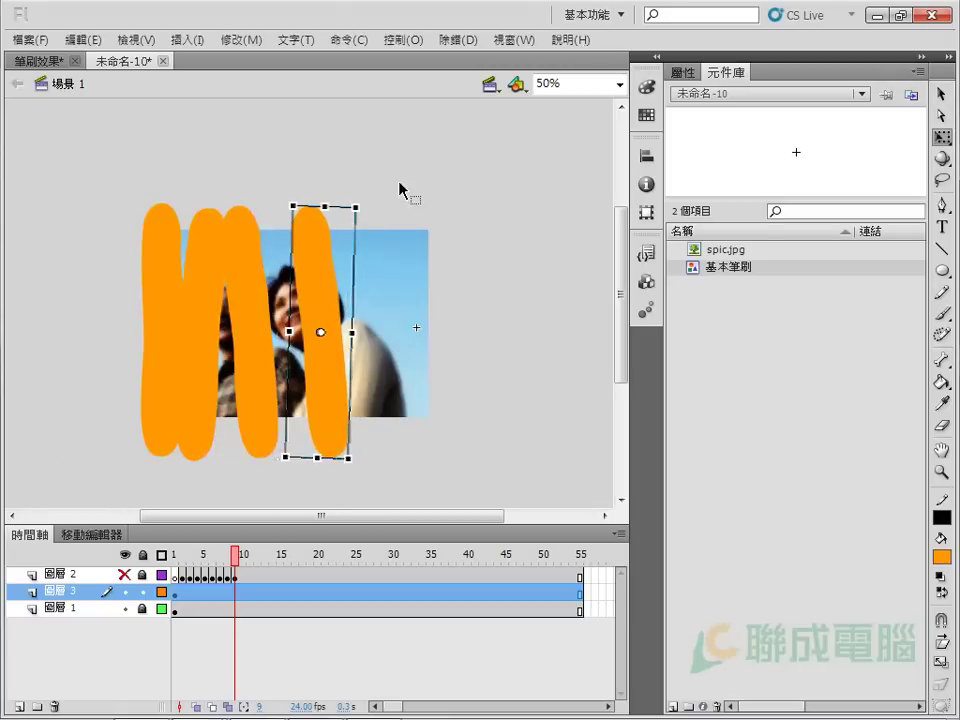
left_click_drag(368, 194, 404, 212)
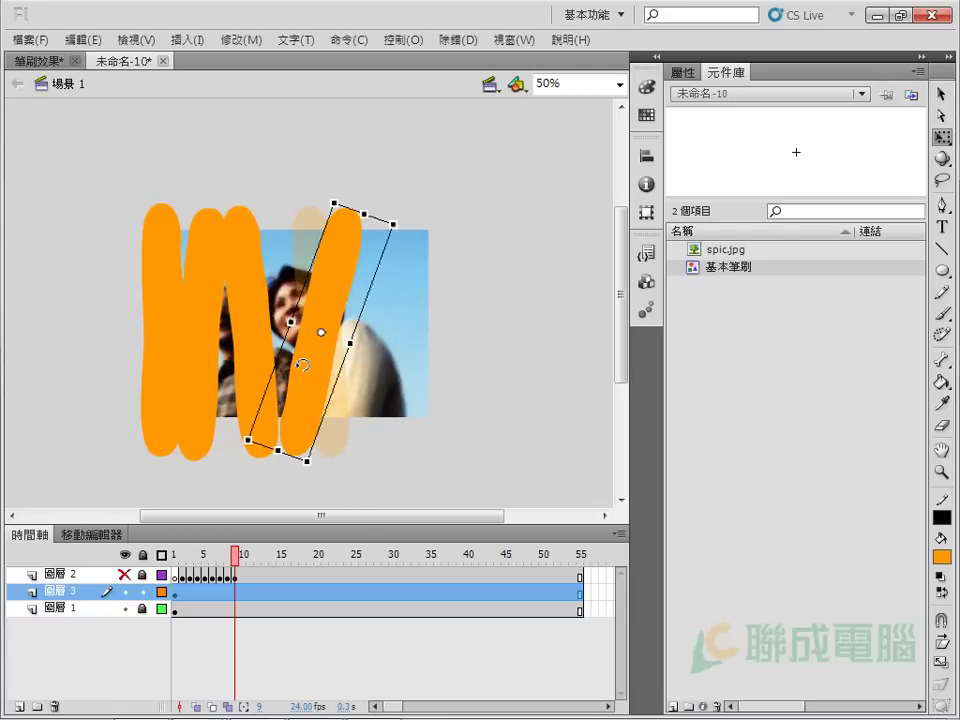
left_click_drag(338, 314, 328, 317)
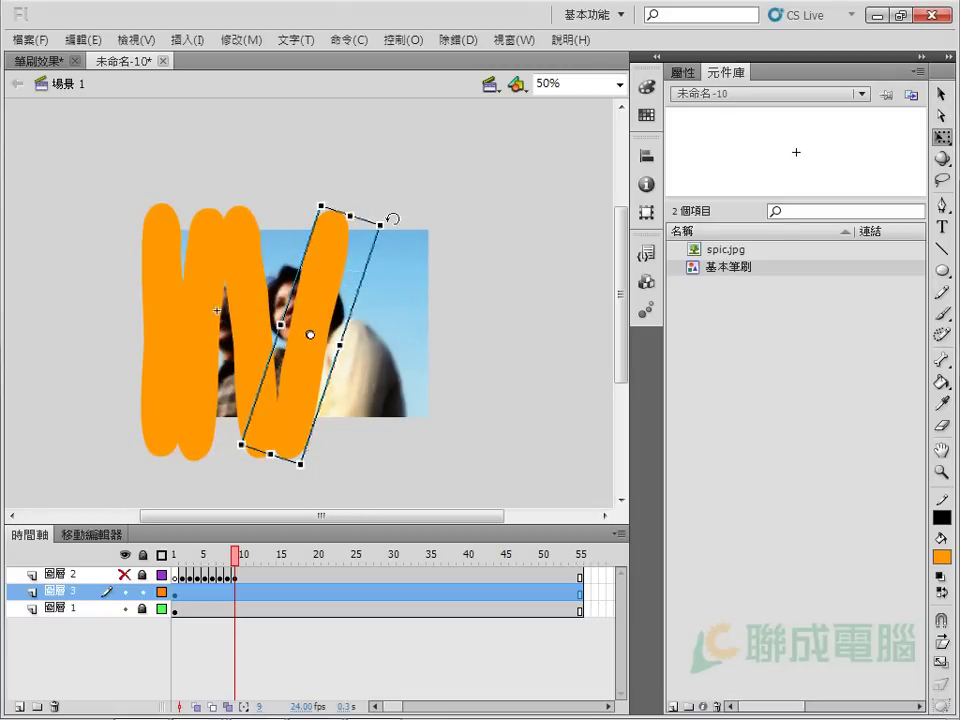
left_click_drag(392, 218, 355, 207)
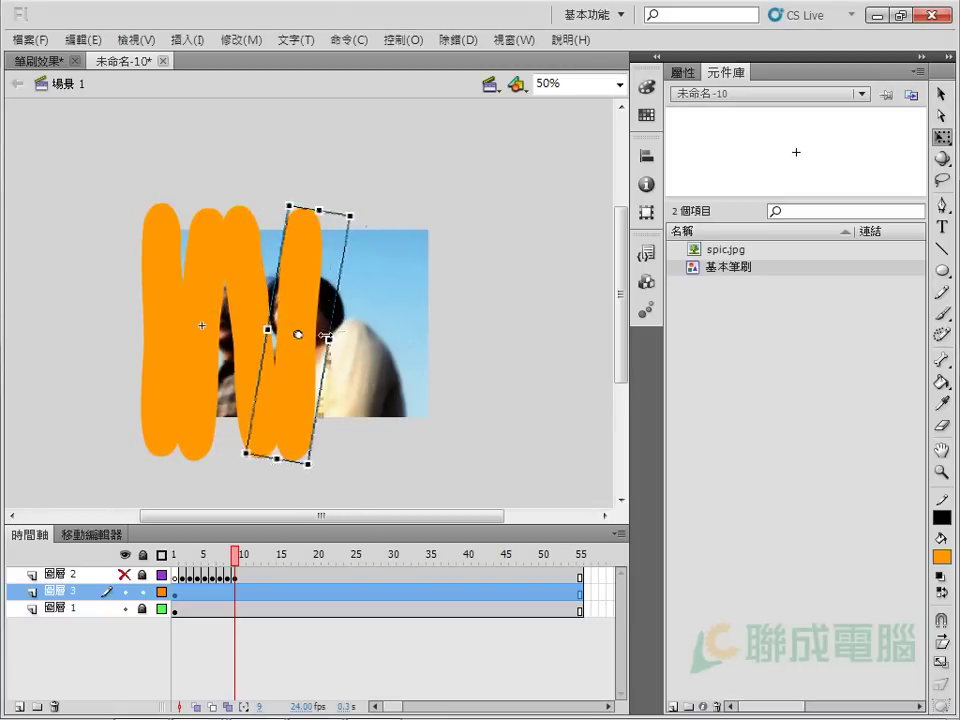
left_click_drag(328, 336, 312, 337)
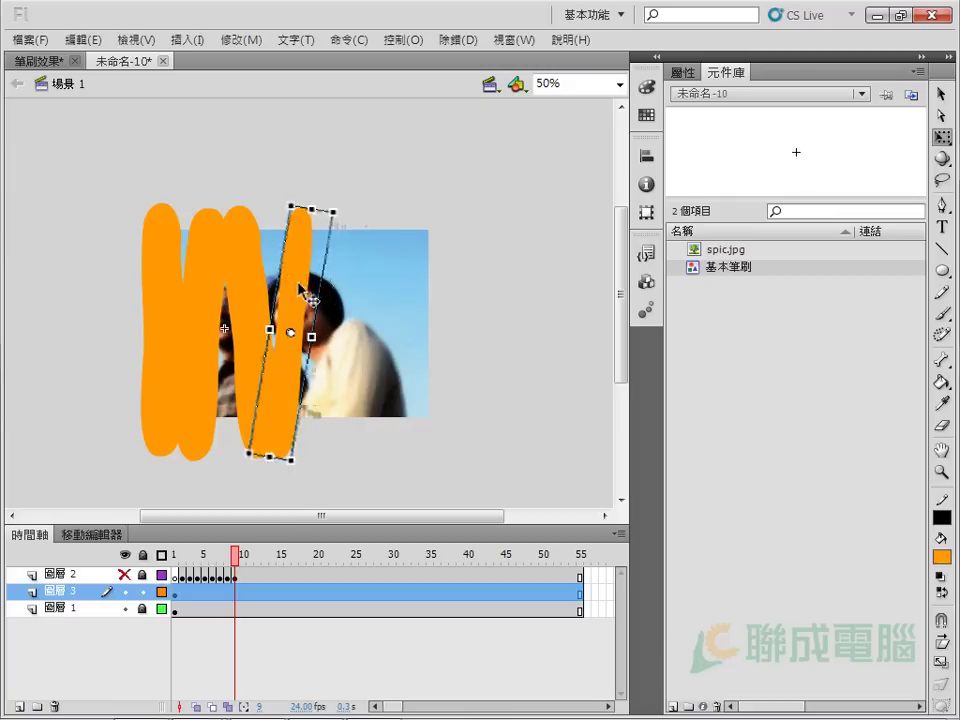
mouse_move(300, 290)
left_mouse_down()
mouse_move(317, 274)
mouse_move(364, 282)
left_mouse_up()
mouse_move(418, 197)
left_mouse_down()
mouse_move(408, 192)
mouse_move(378, 387)
mouse_move(380, 445)
left_mouse_up()
left_click_drag(332, 317, 308, 320)
Widen a stroke, tilt it right, then move it about 100 px left, nearly vertical
left_click_drag(381, 317, 449, 330)
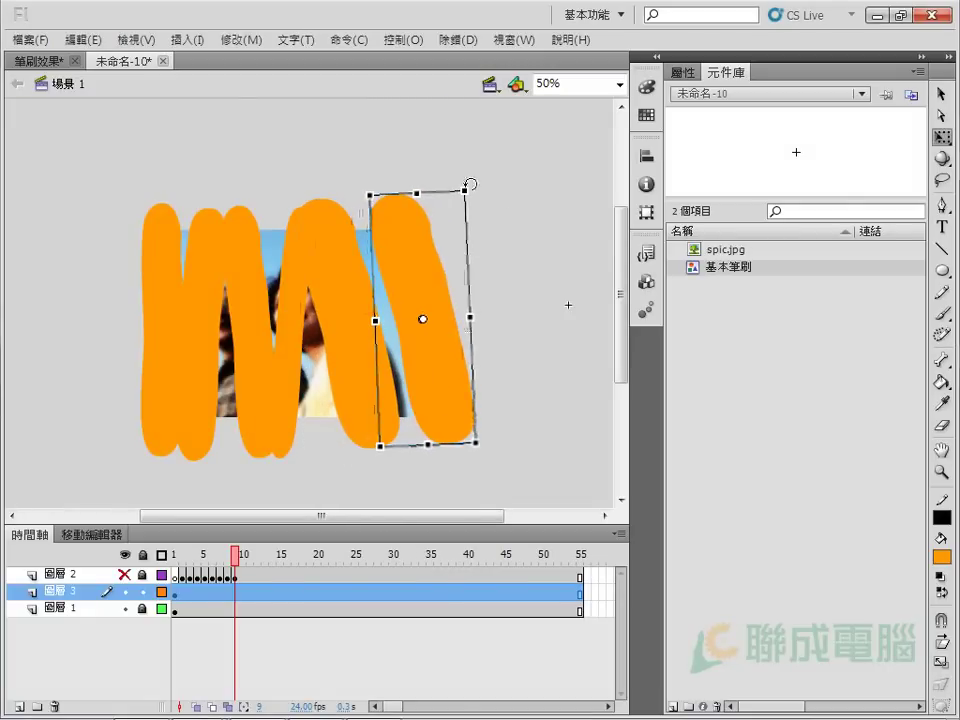
mouse_move(470, 184)
left_mouse_down()
mouse_move(436, 201)
mouse_move(424, 324)
mouse_move(448, 326)
left_mouse_up()
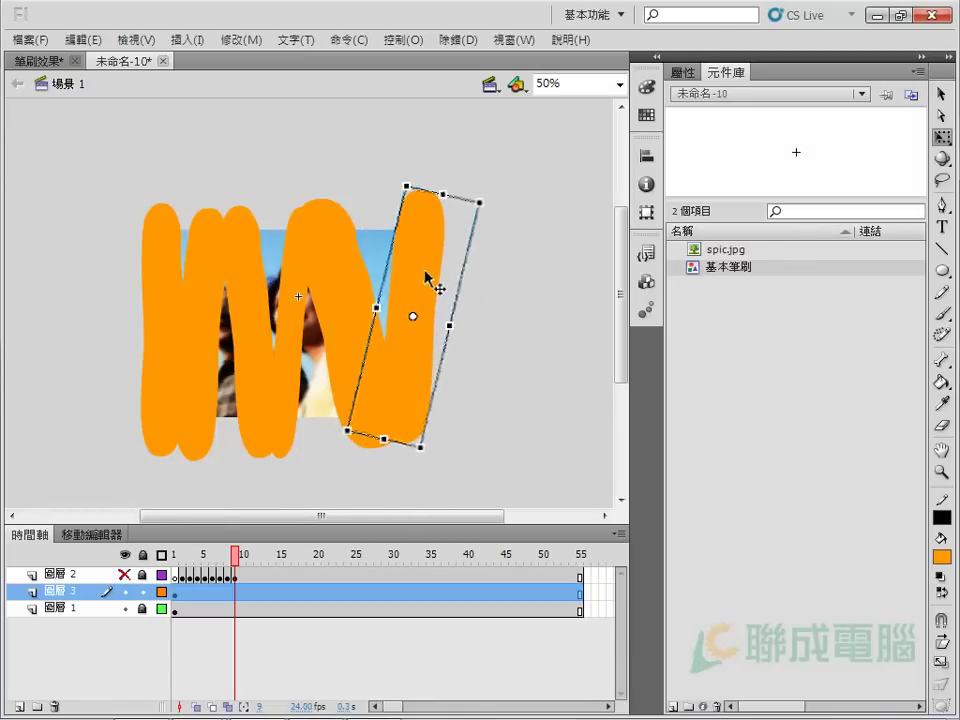
mouse_move(424, 274)
left_mouse_down()
mouse_move(436, 312)
mouse_move(400, 276)
mouse_move(358, 285)
left_mouse_up()
left_click_drag(433, 214, 475, 258)
left_click_drag(320, 314, 310, 307)
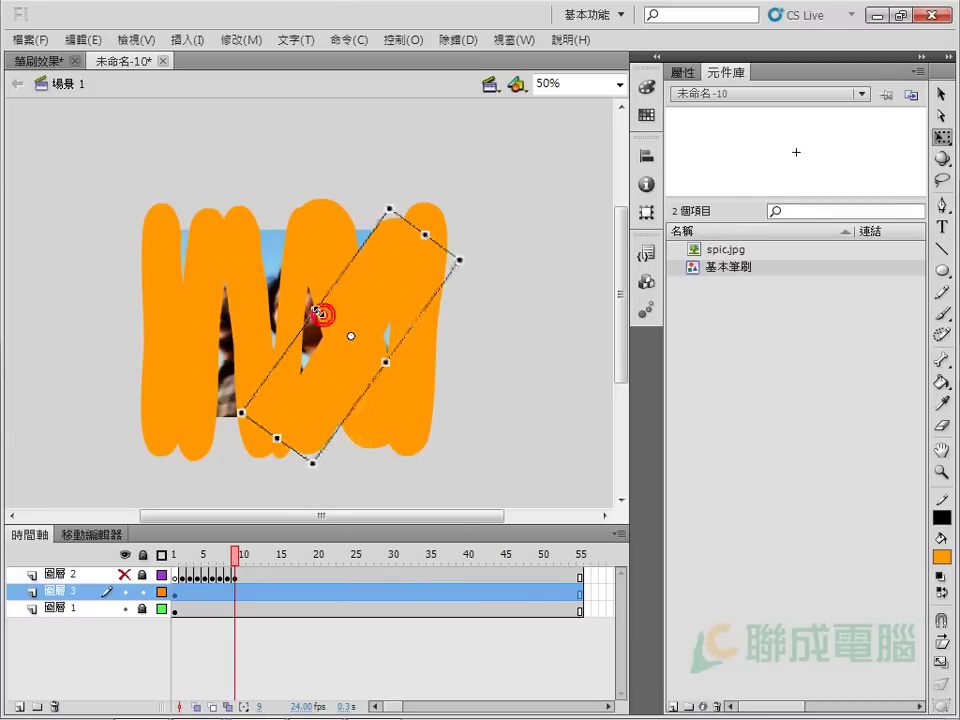
left_click_drag(394, 311, 299, 328)
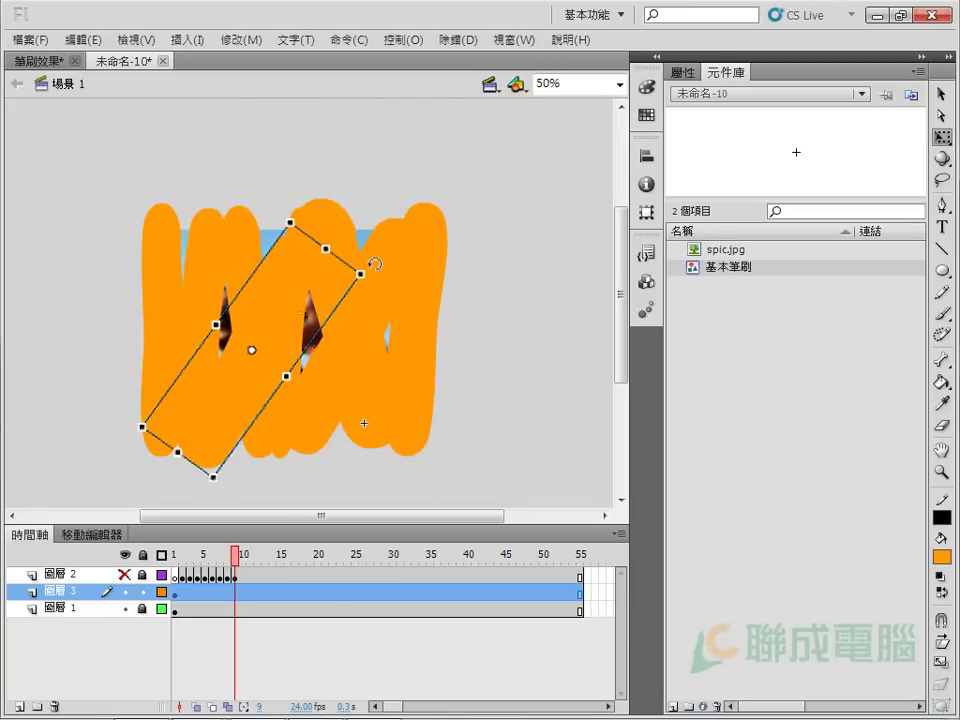
left_click_drag(369, 266, 292, 223)
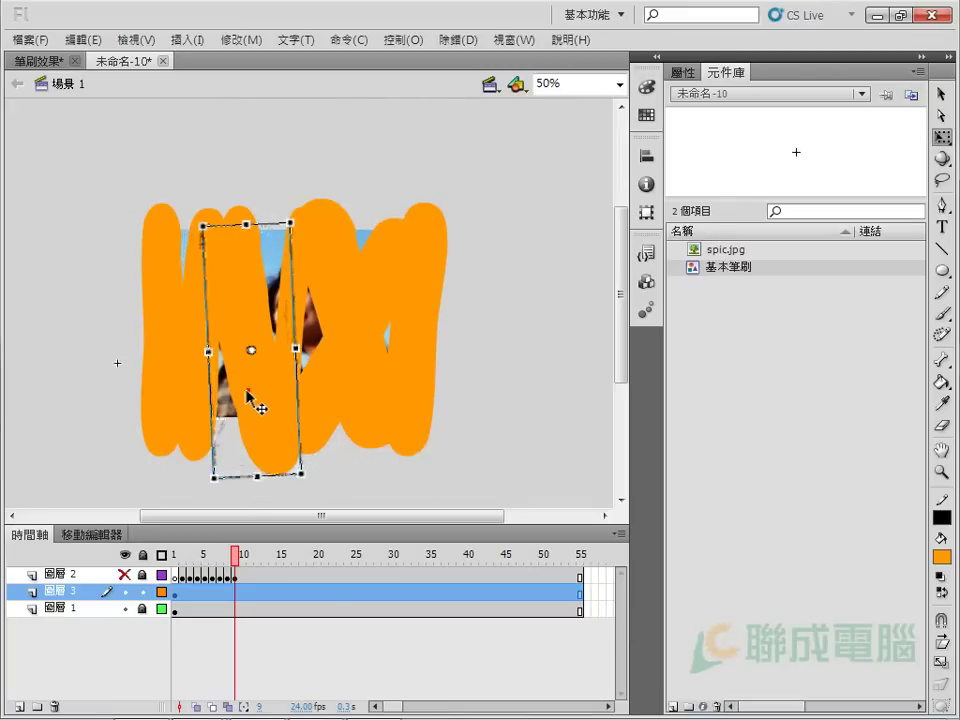
Move a left-side stroke up-left, tilt it slightly clockwise, and deselect
left_click_drag(247, 392, 214, 381)
left_click_drag(262, 195, 279, 212)
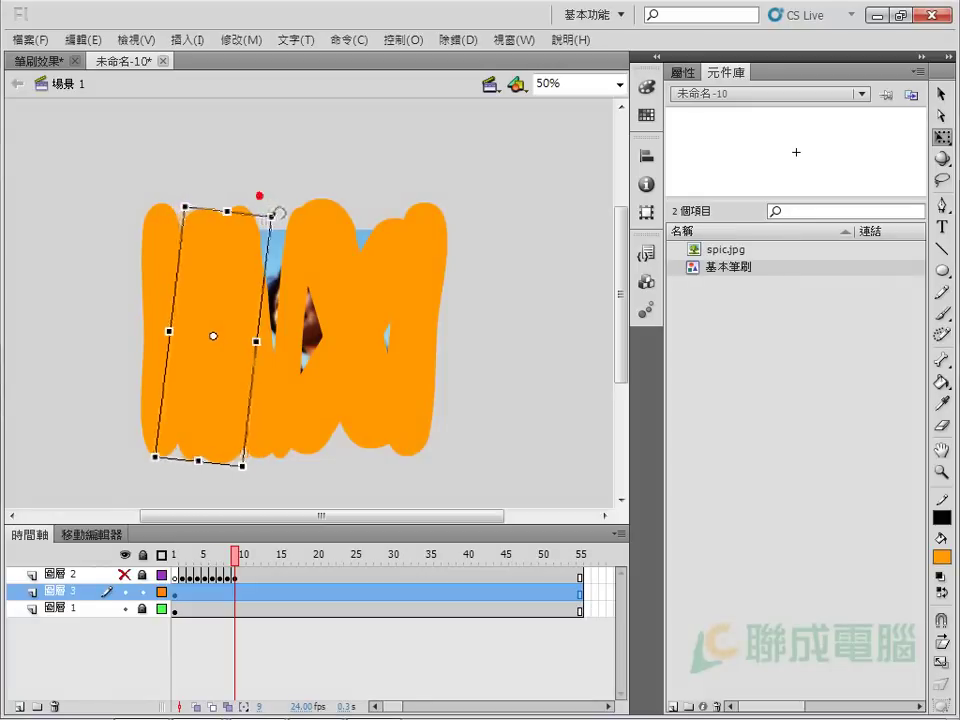
left_click_drag(229, 272, 238, 268)
left_click(497, 300)
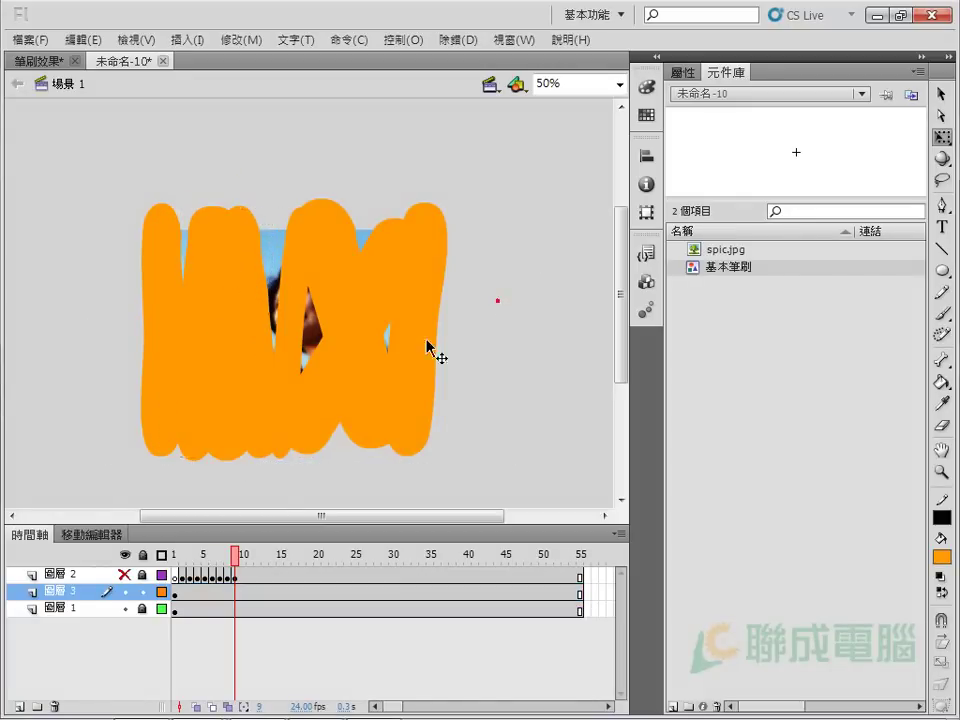
Make 圖層 3 a mask, delete 圖層 2, test the movie, and unlock 圖層 3
right_click(80, 599)
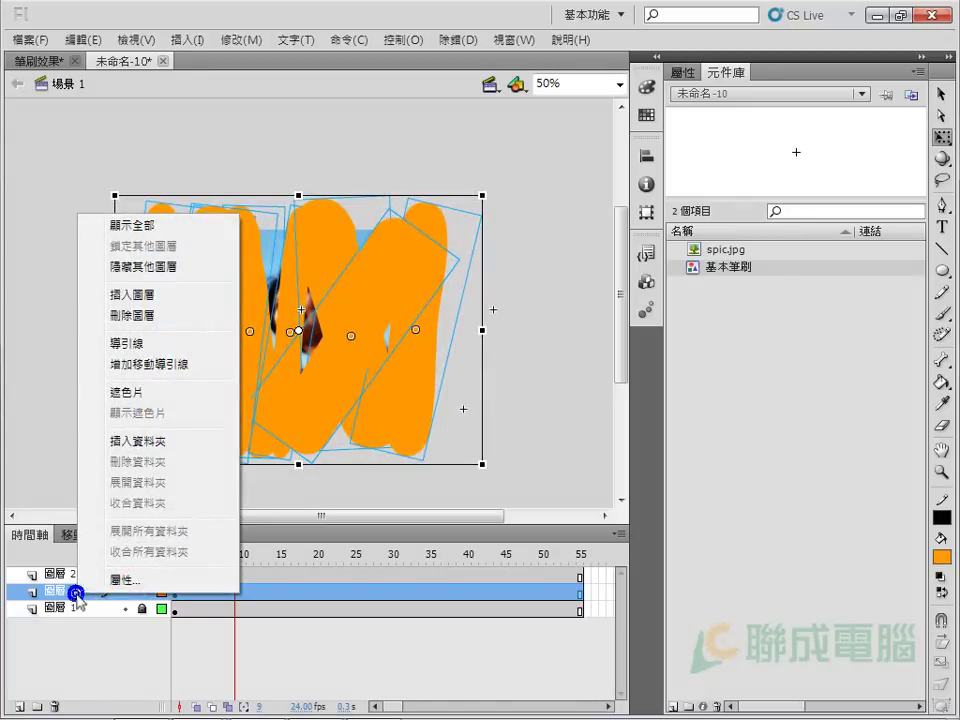
left_click(125, 400)
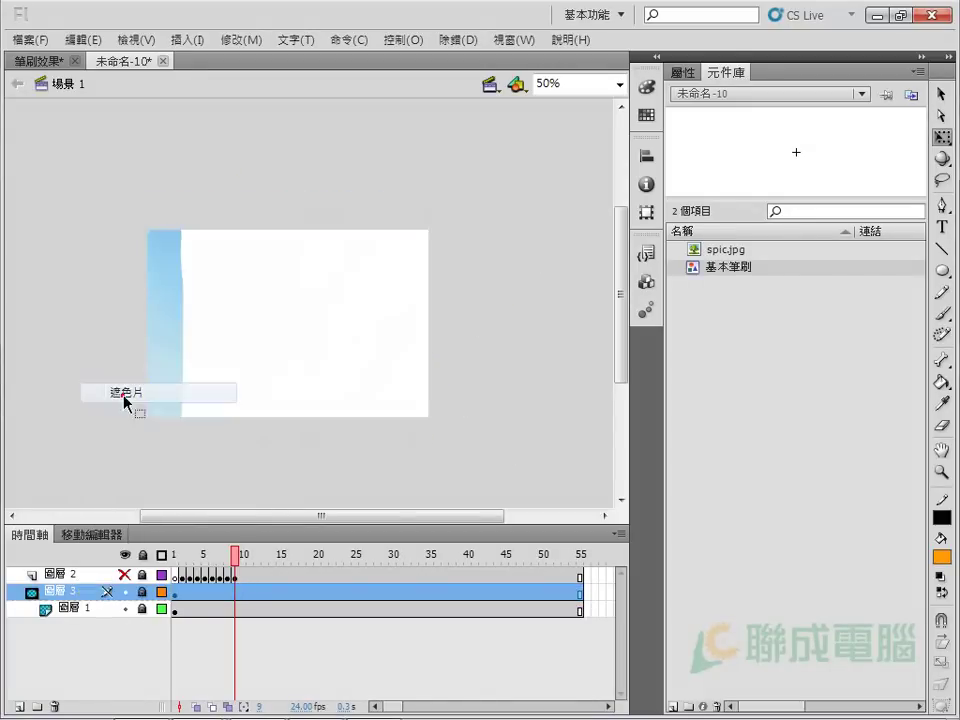
left_click(85, 577)
left_click(55, 706)
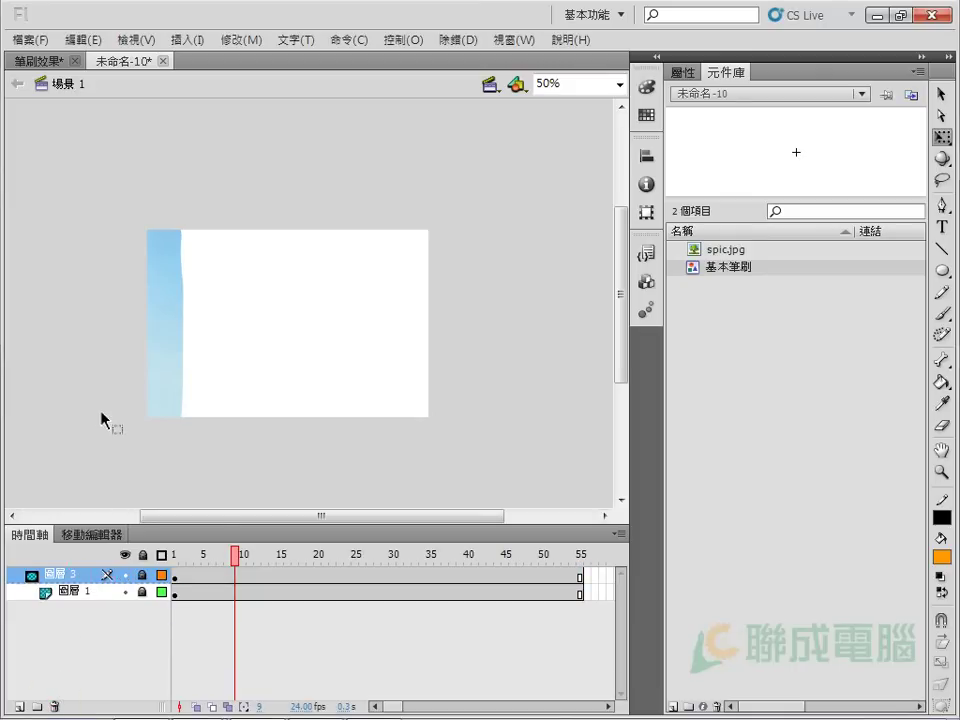
key("ctrl+Return")
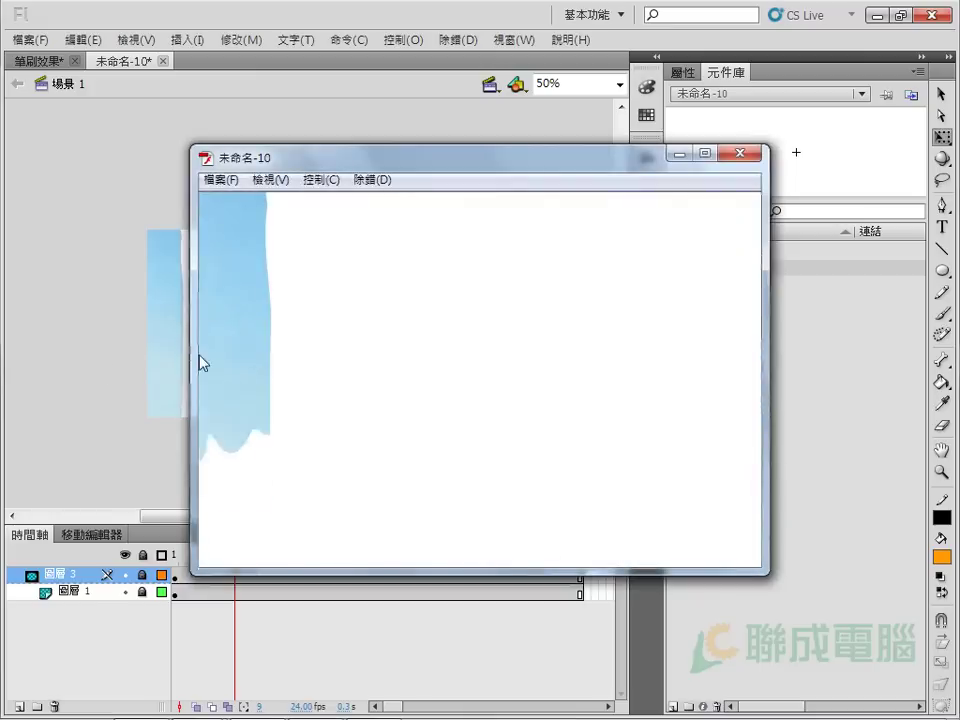
left_click(740, 153)
left_click(143, 576)
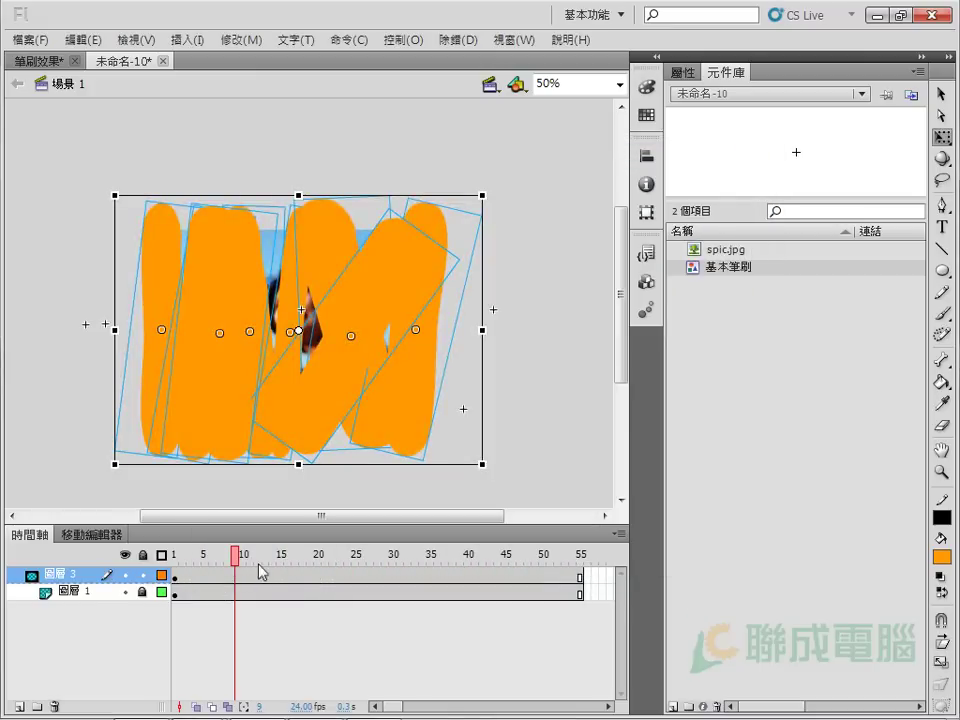
Check the strokes around frames 16–18, shift the diagonal stroke slightly left, and return to frame 15
left_click_drag(236, 562, 302, 561)
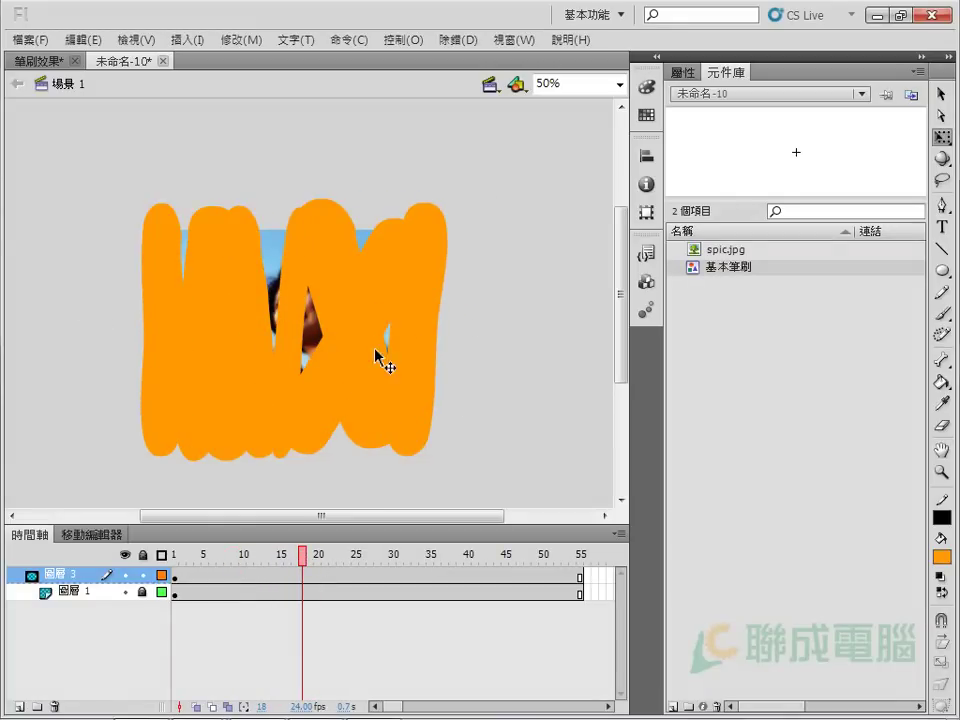
left_click(390, 318)
left_click(364, 268)
left_click(314, 264)
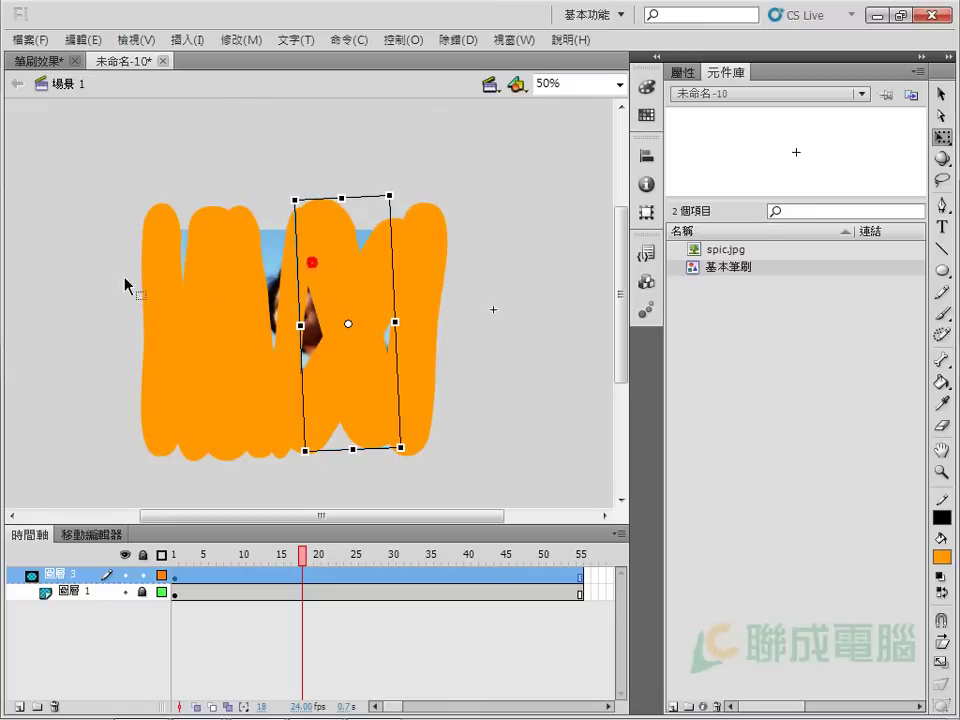
left_click(153, 268)
left_click(219, 260)
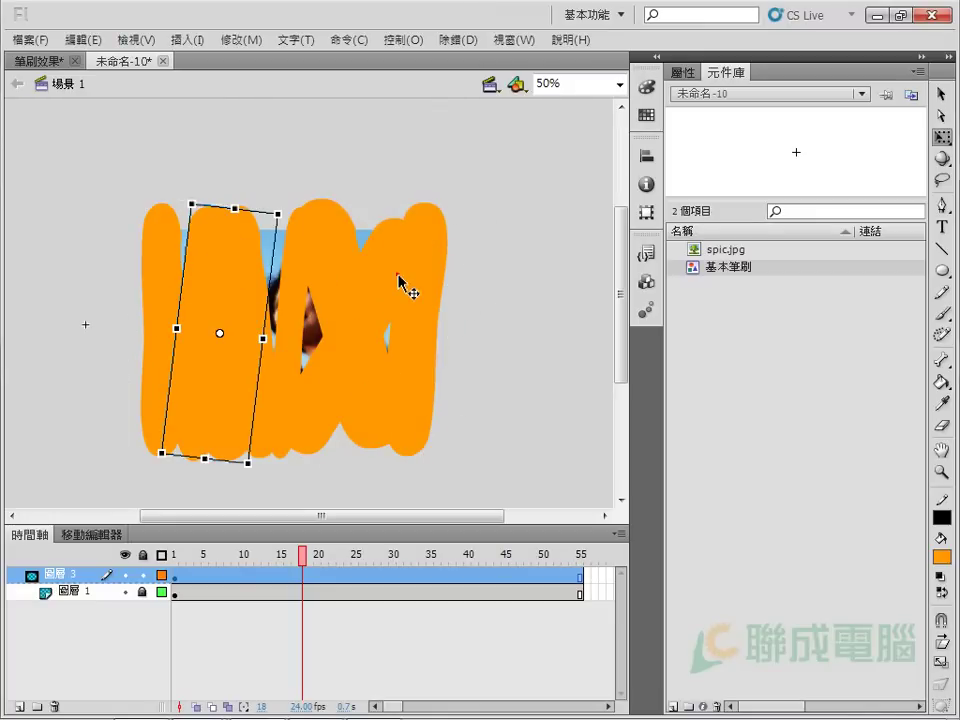
left_click_drag(398, 276, 373, 283)
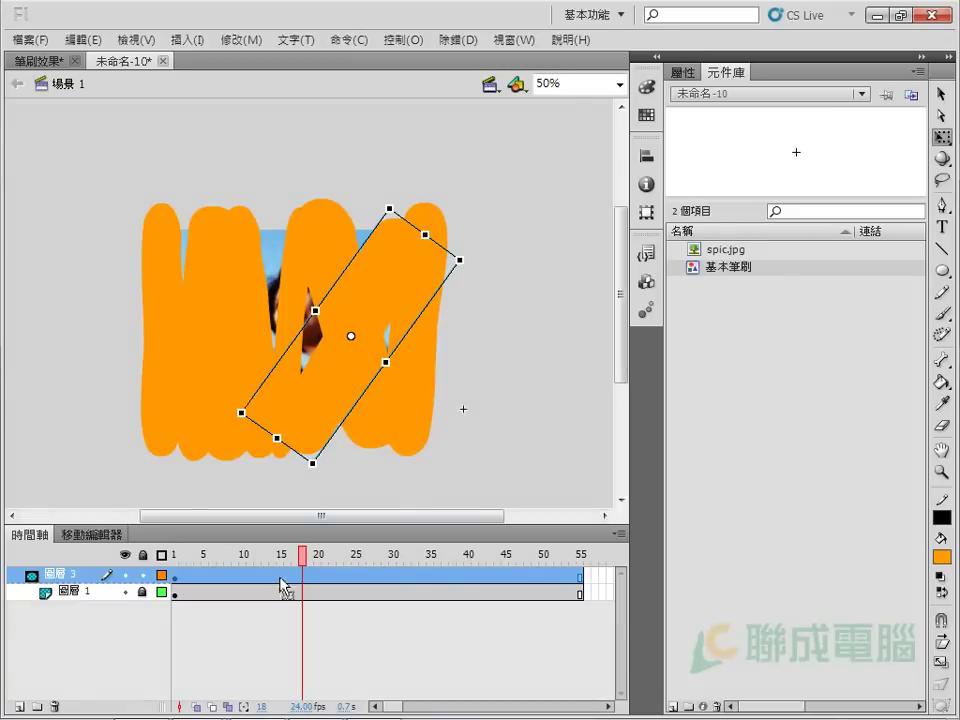
left_click(280, 578)
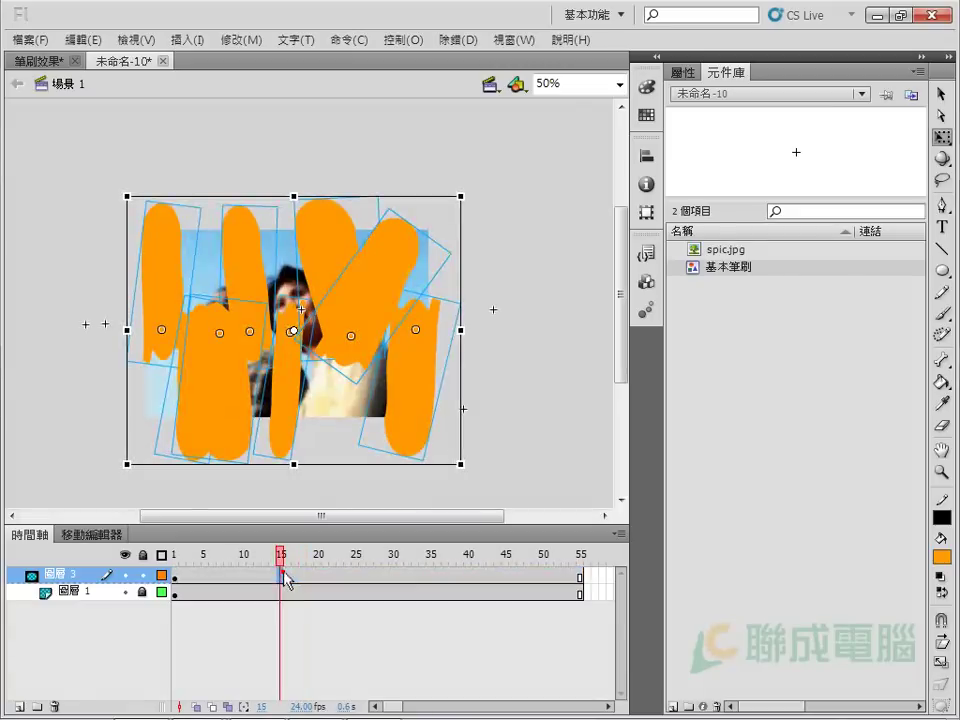
Convert the selected strokes into movie clip 元件 1 and test the movie
right_click(392, 306)
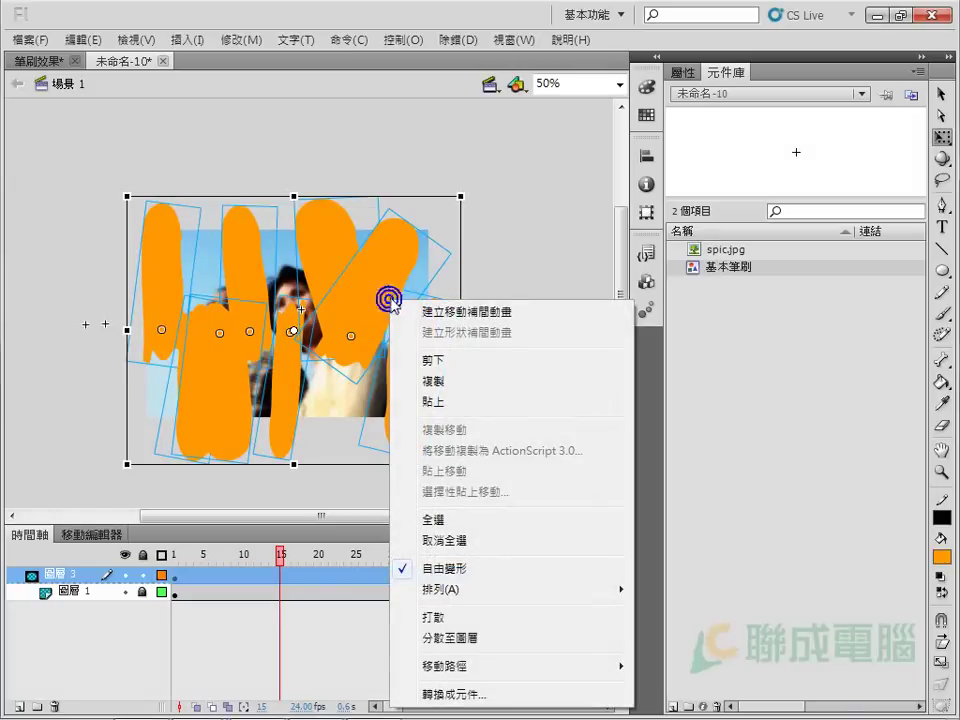
left_click(476, 690)
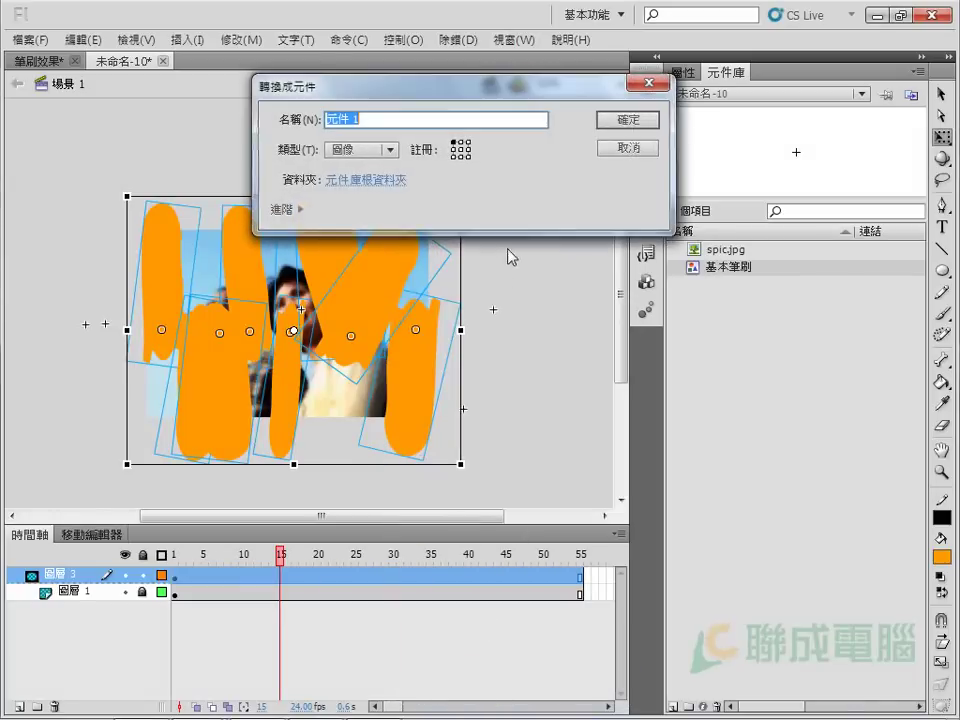
left_click(390, 149)
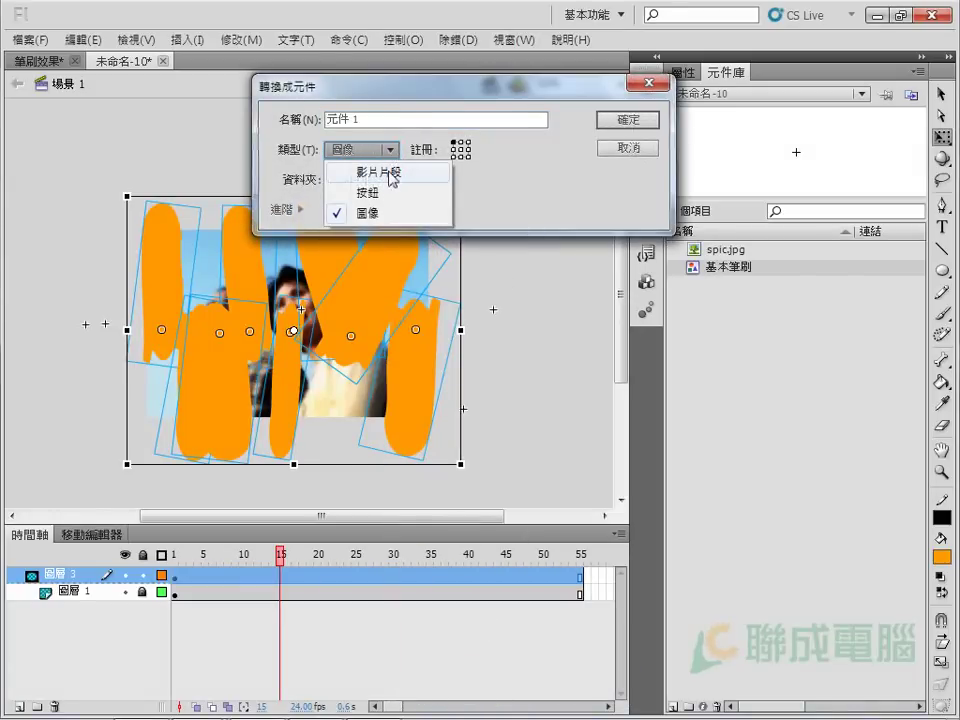
left_click(392, 175)
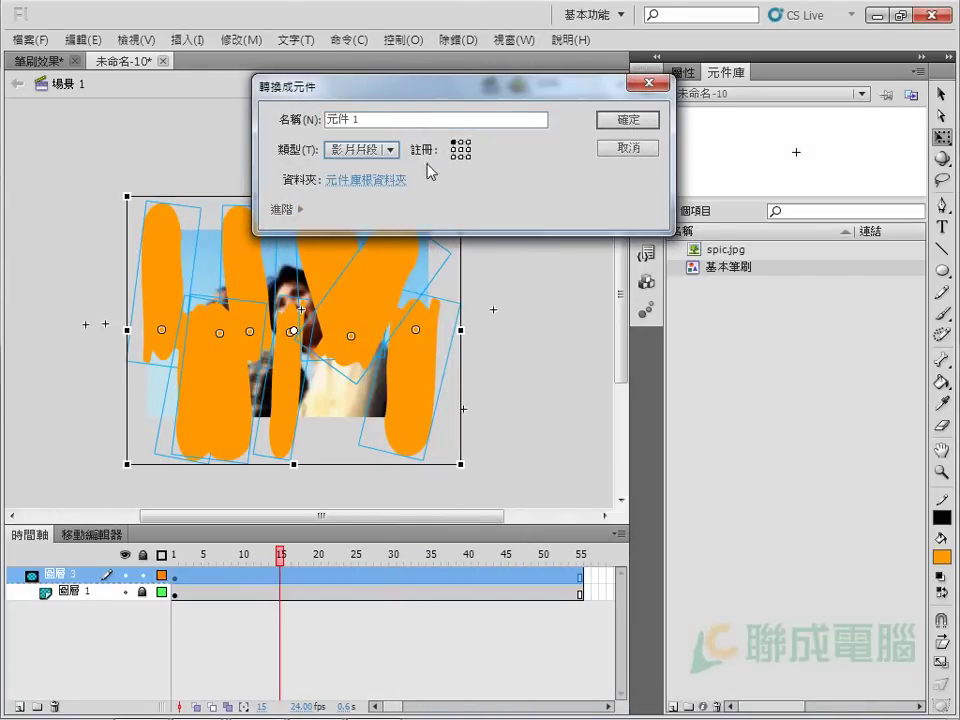
left_click(628, 120)
key("ctrl+Return")
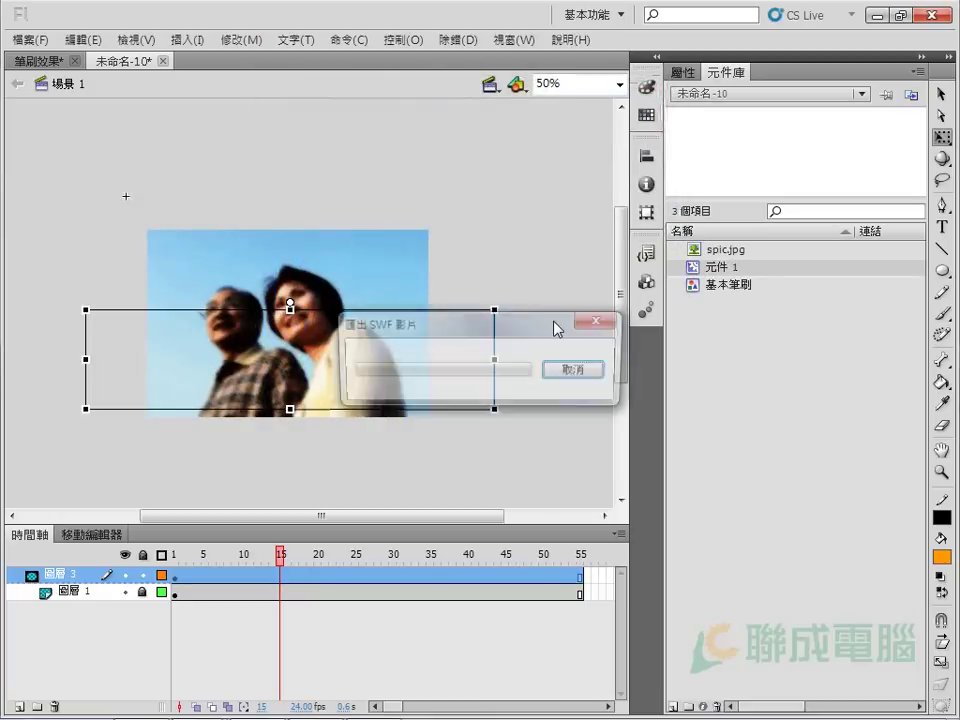
left_click(740, 154)
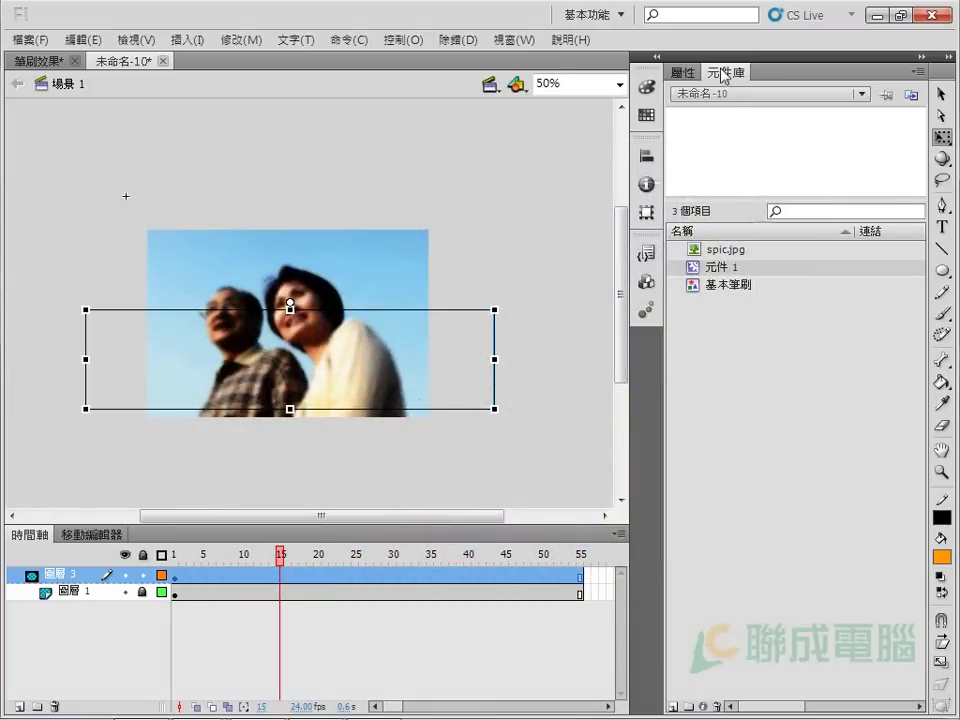
Edit 元件 1, insert a keyframe at frame 25, and scrub its frames
double_click(692, 268)
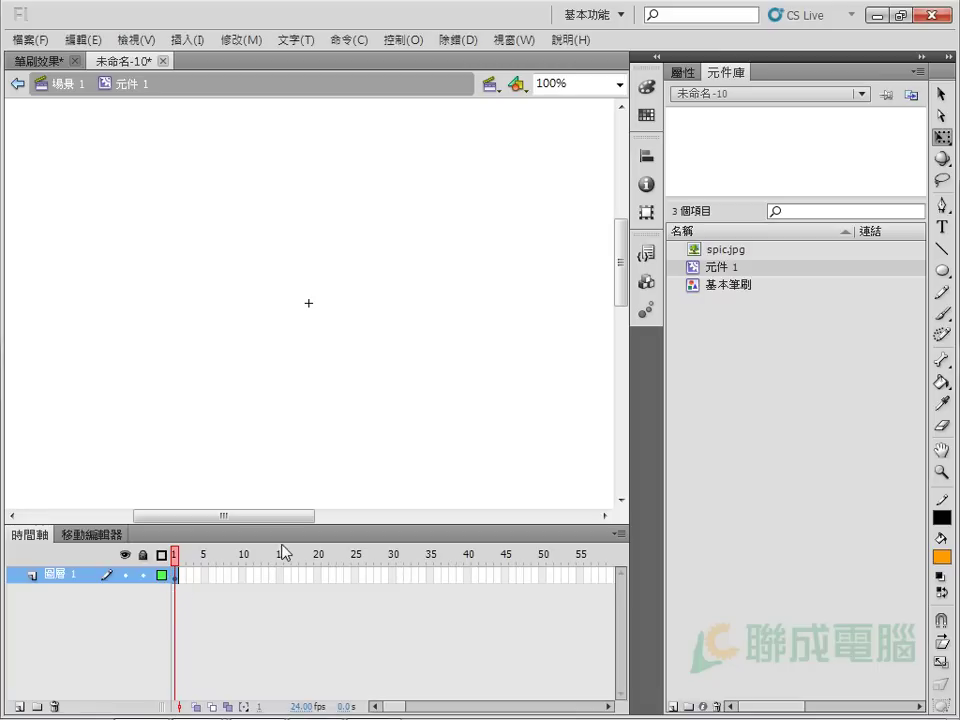
left_click(393, 575)
key("F7")
key("ctrl+shift+v")
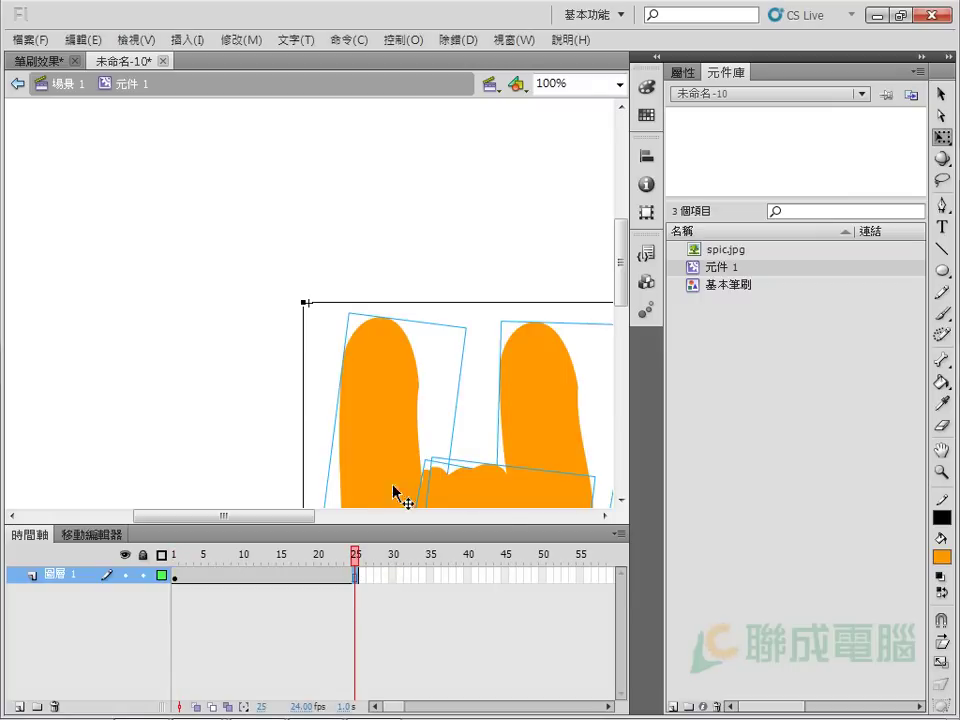
left_click_drag(239, 390, 56, 137)
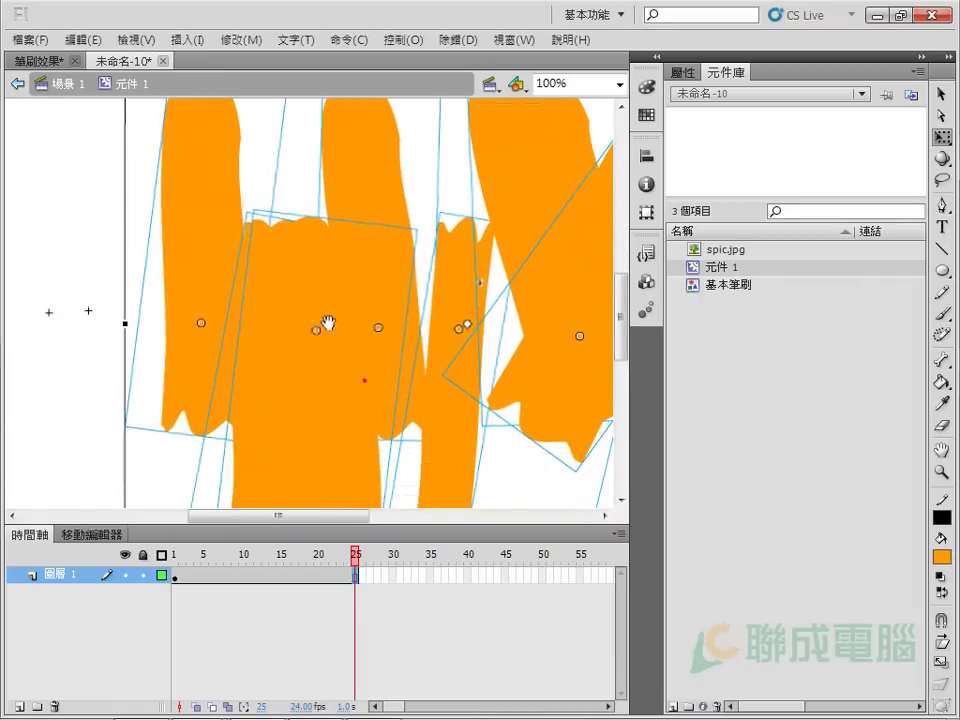
mouse_move(356, 566)
left_mouse_down()
mouse_move(186, 568)
mouse_move(313, 580)
mouse_move(178, 570)
mouse_move(236, 572)
left_mouse_up()
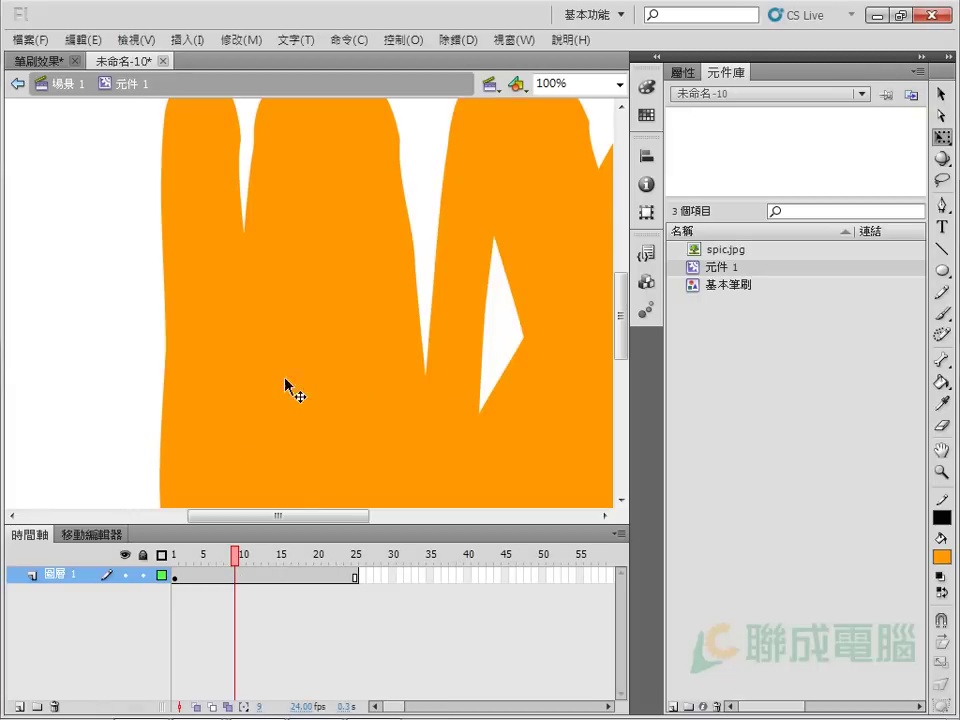
Set the brush-stroke instances' Looping to Play Once, then scrub to preview
left_click(228, 578)
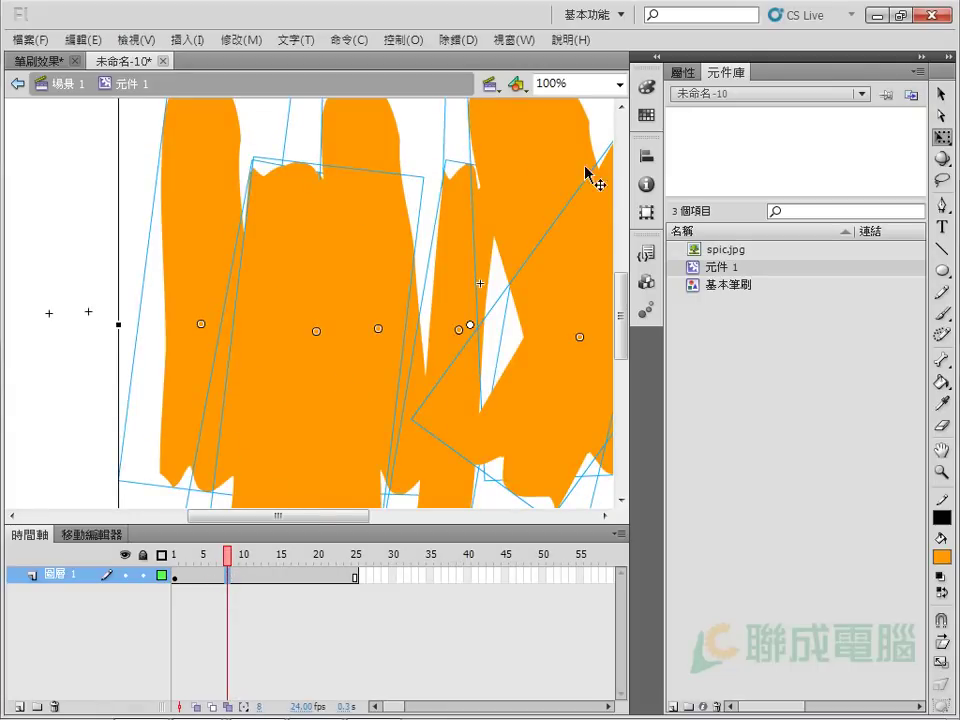
left_click(684, 72)
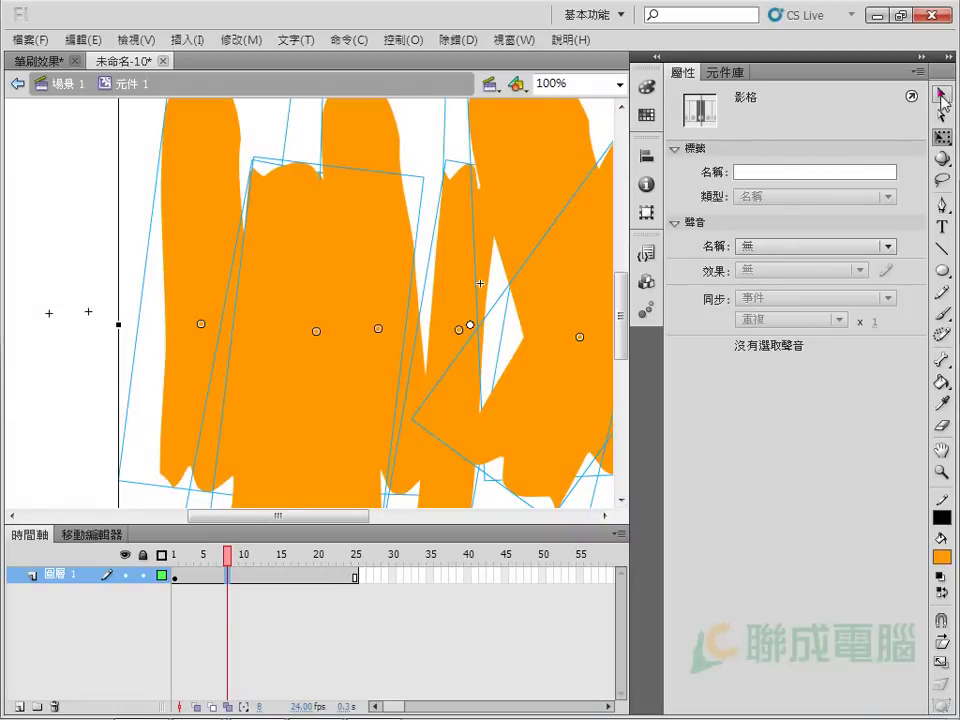
left_click(941, 100)
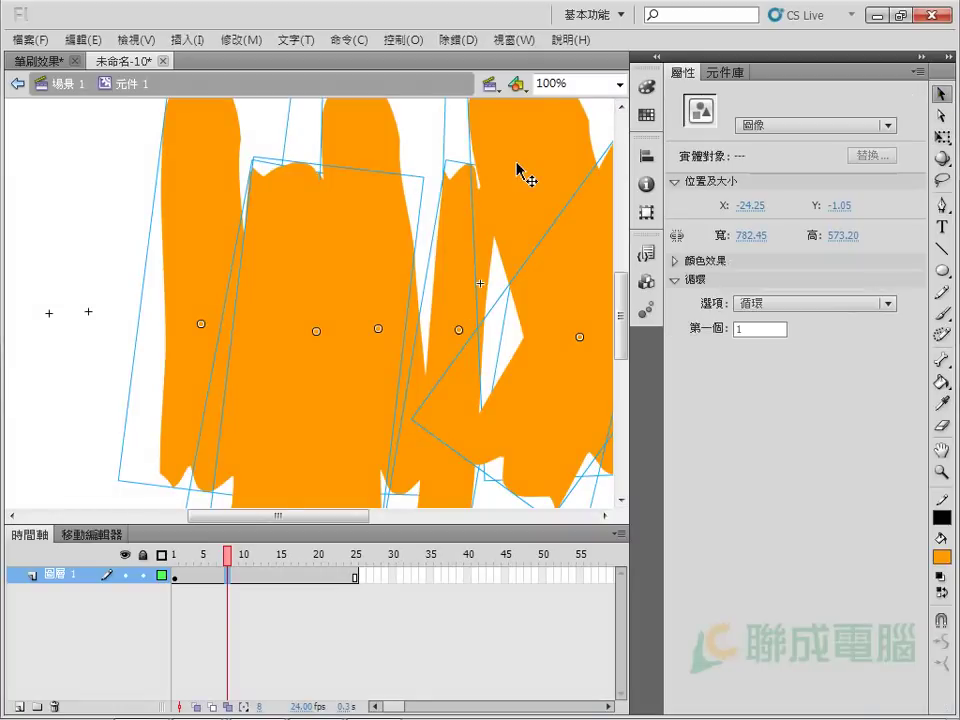
left_click(810, 304)
left_click(810, 347)
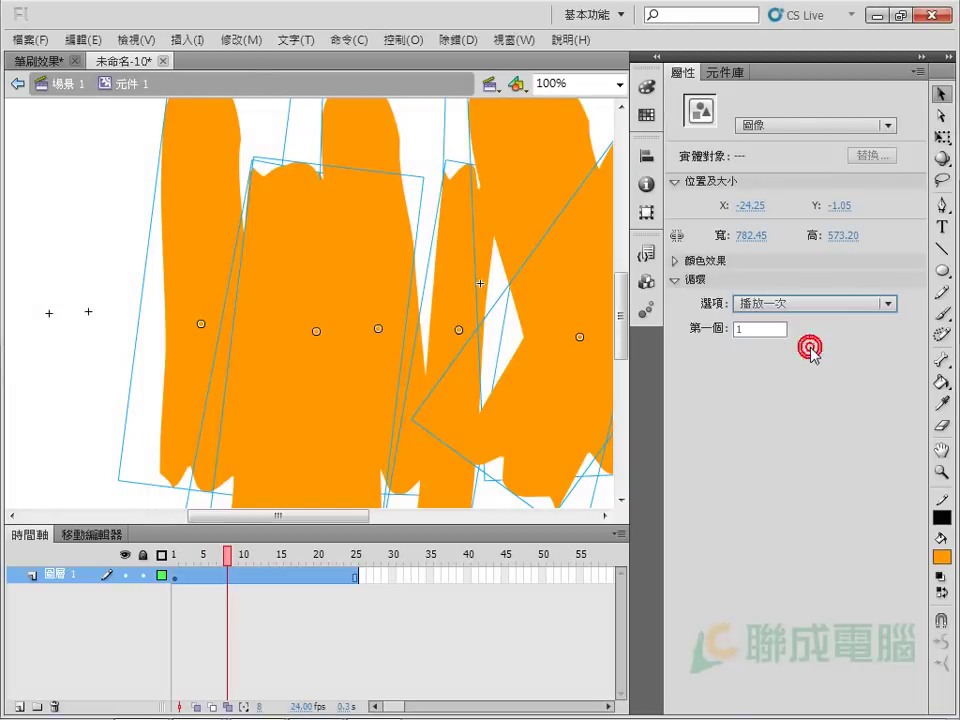
left_click_drag(203, 556, 347, 575)
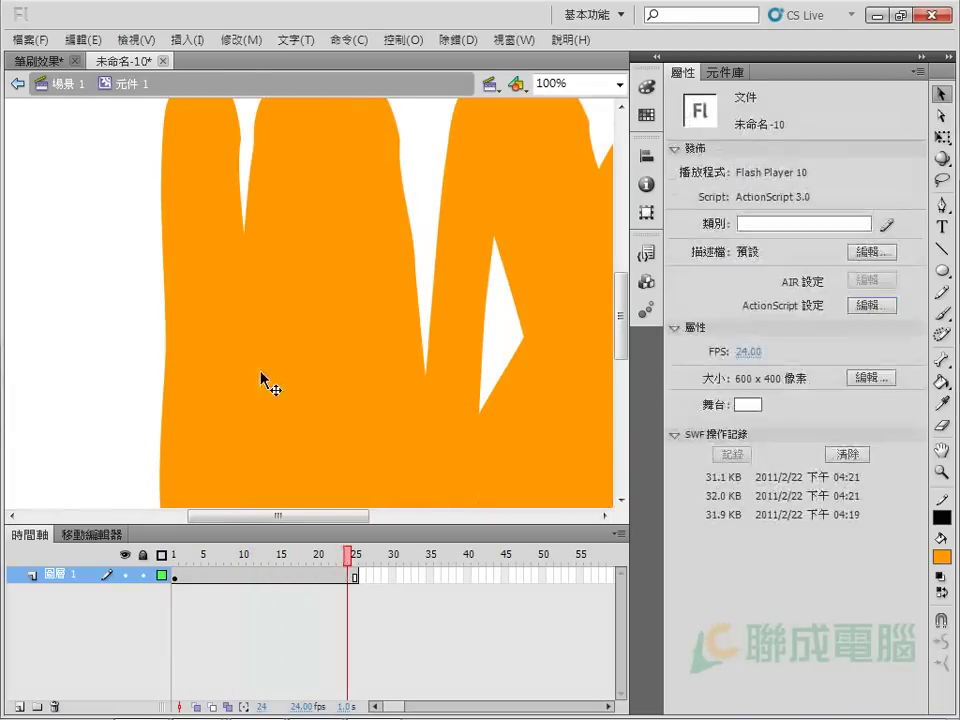
left_click(63, 85)
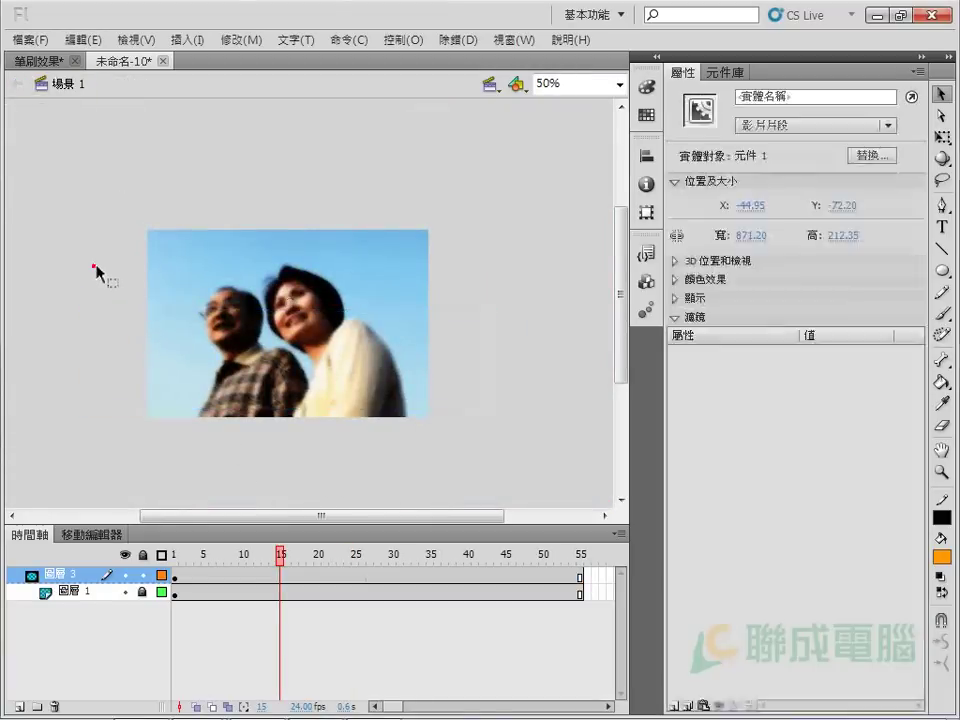
left_click(98, 264)
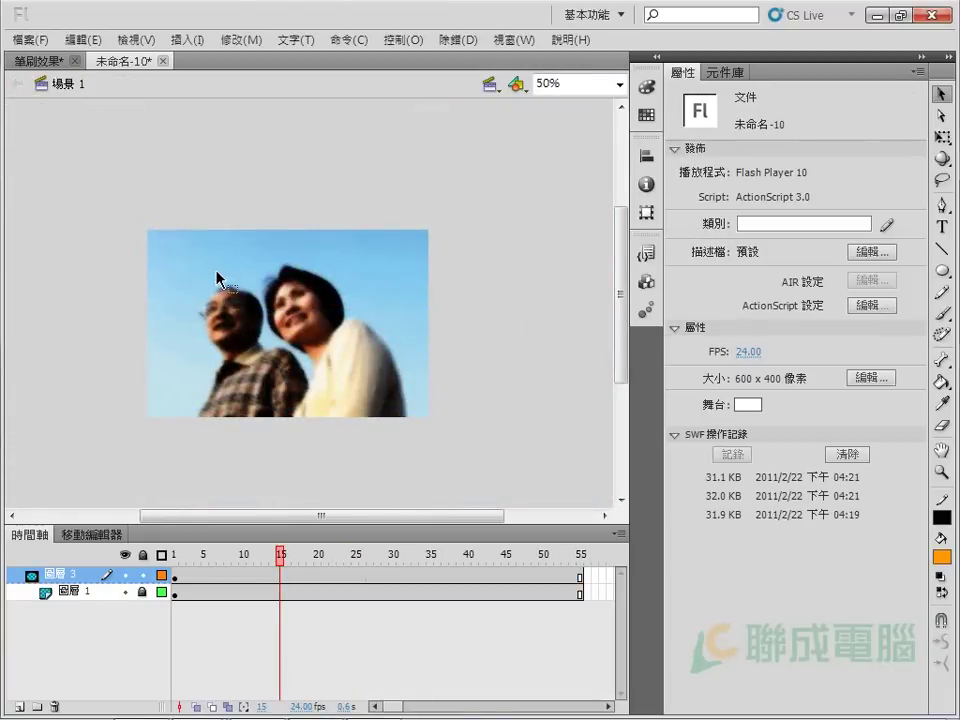
key("ctrl+Return")
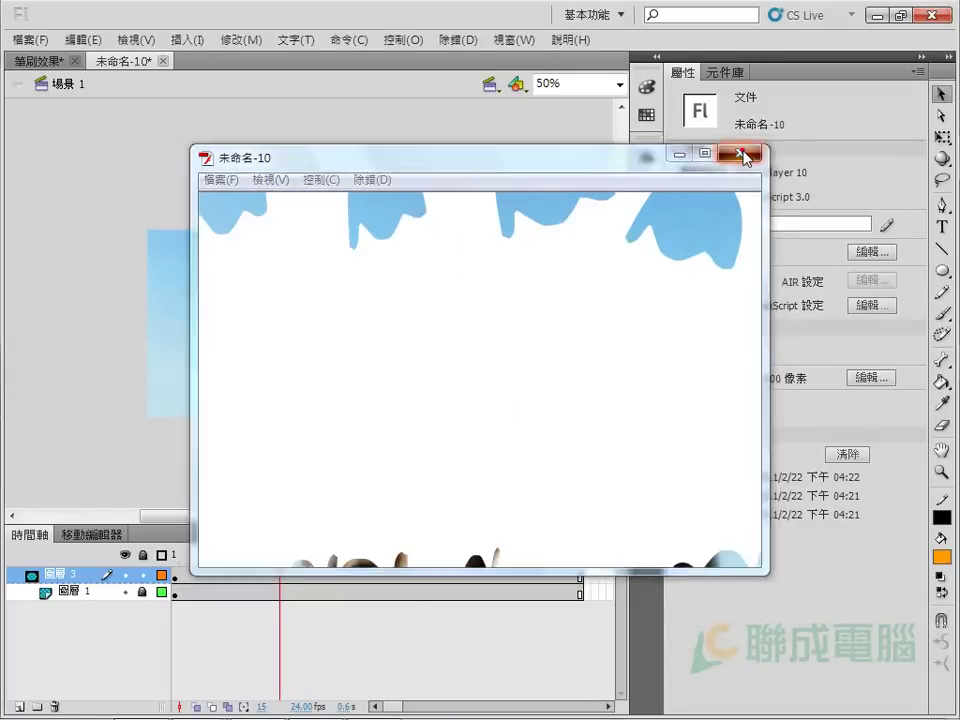
left_click(741, 157)
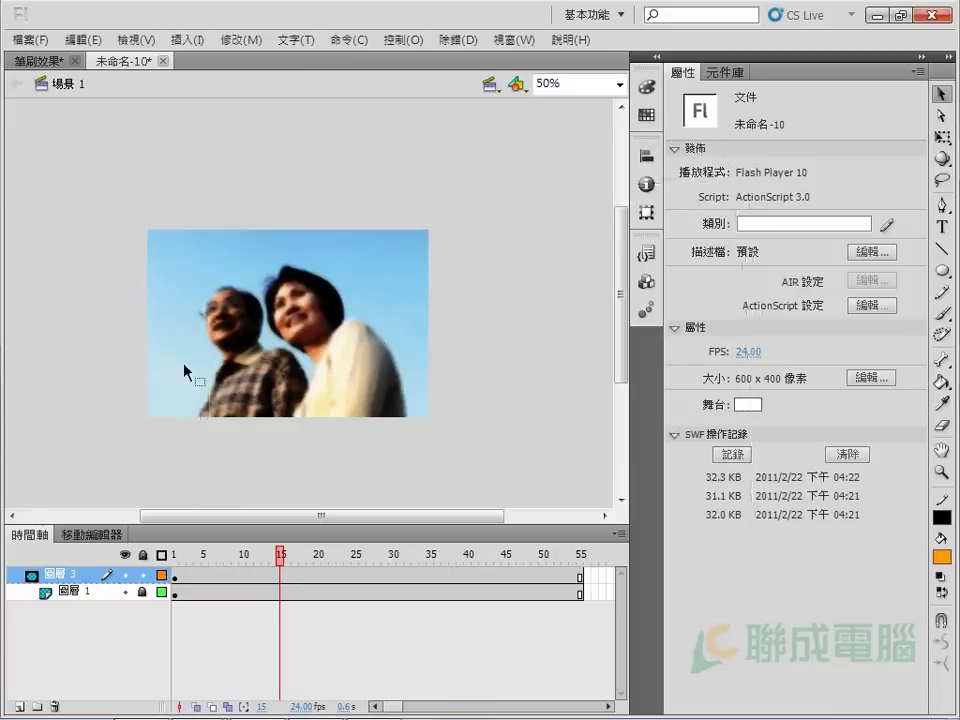
Inside the mask symbol at frame 15, select all strokes and Distribute to Layers
left_click(175, 577)
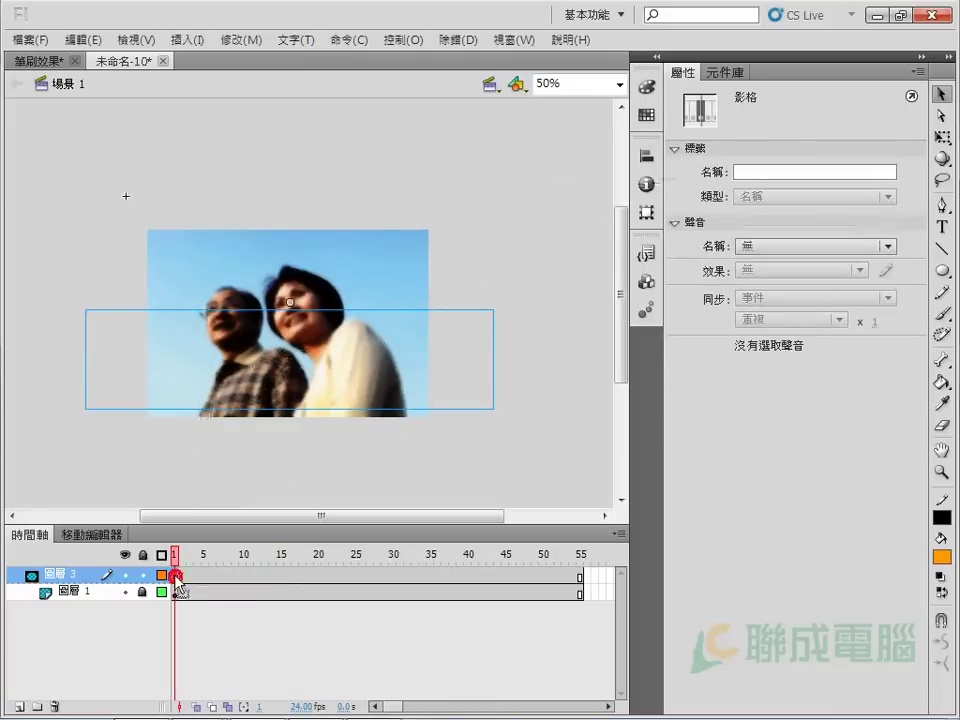
double_click(290, 305)
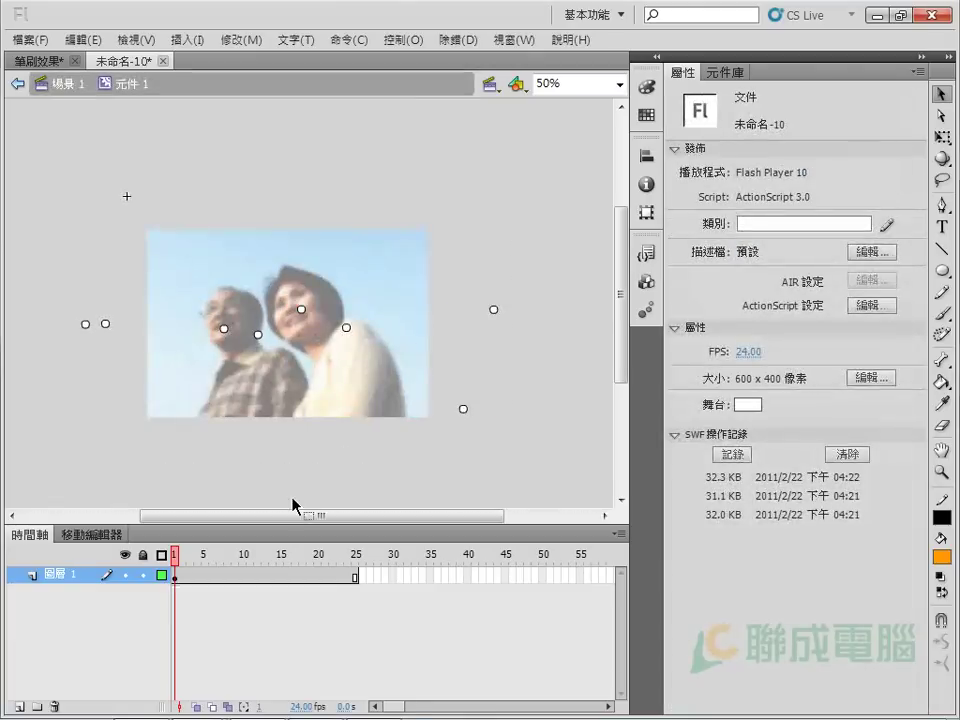
left_click_drag(176, 558, 269, 546)
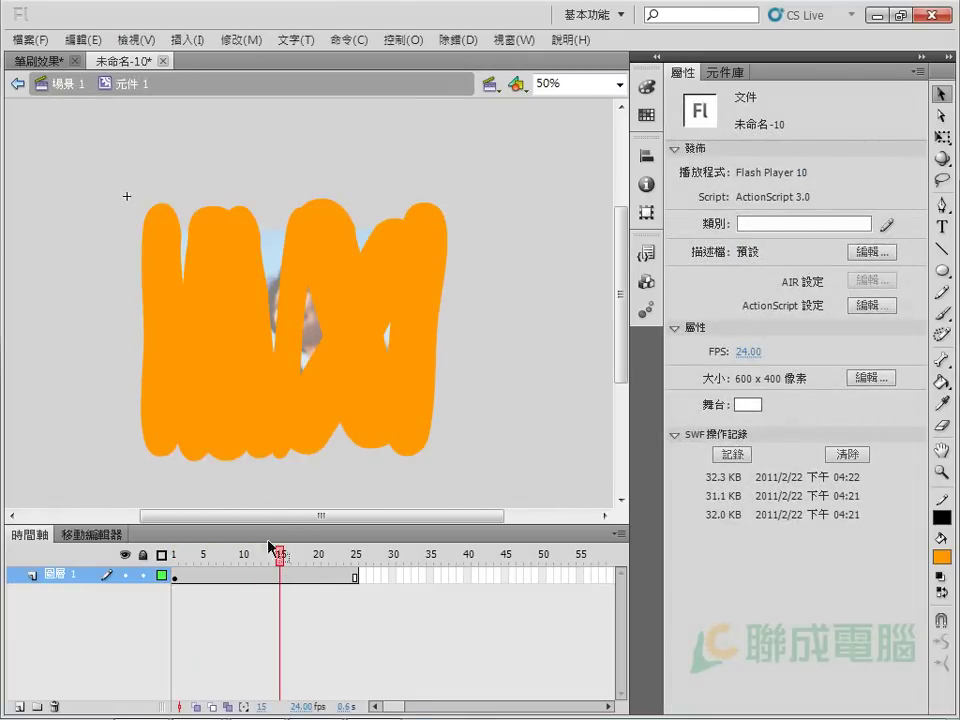
left_click_drag(470, 185, 103, 497)
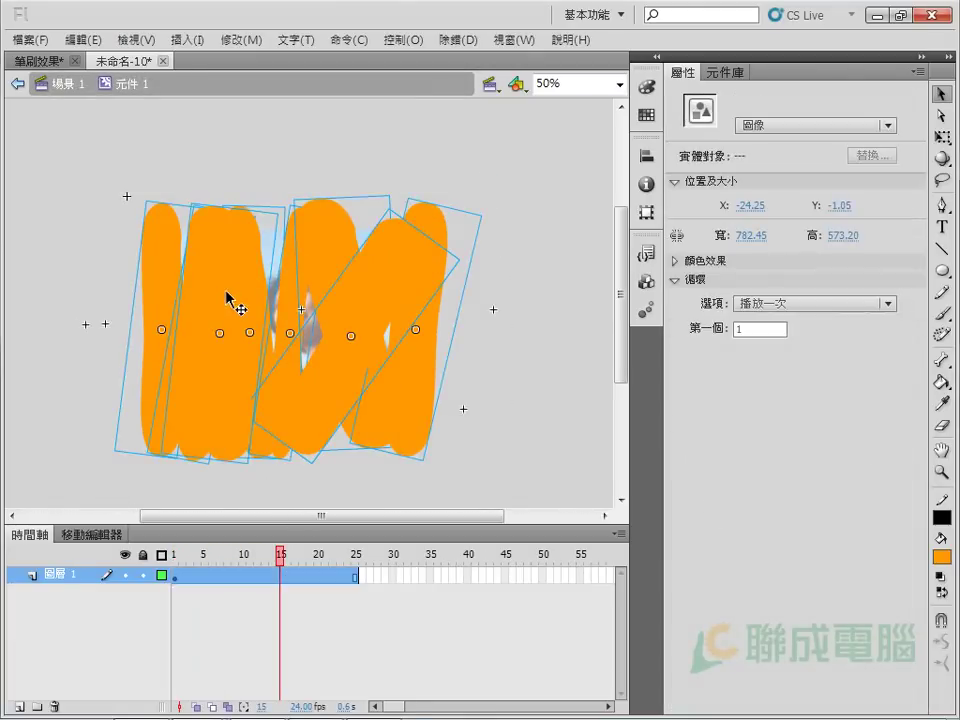
right_click(260, 291)
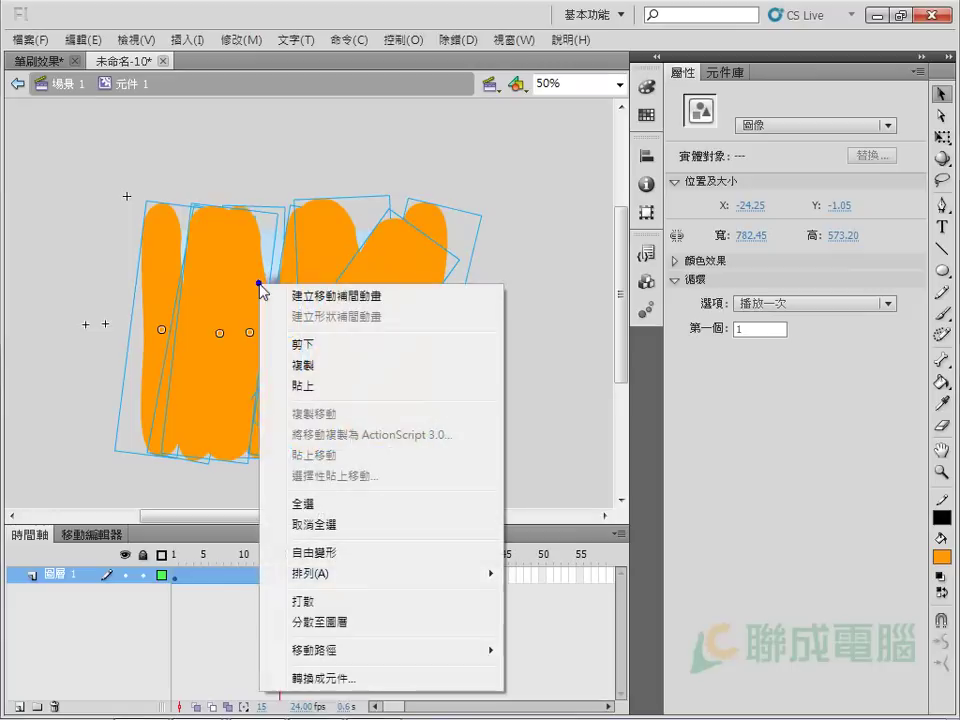
left_click(343, 625)
scroll(365, 608, "down", 2)
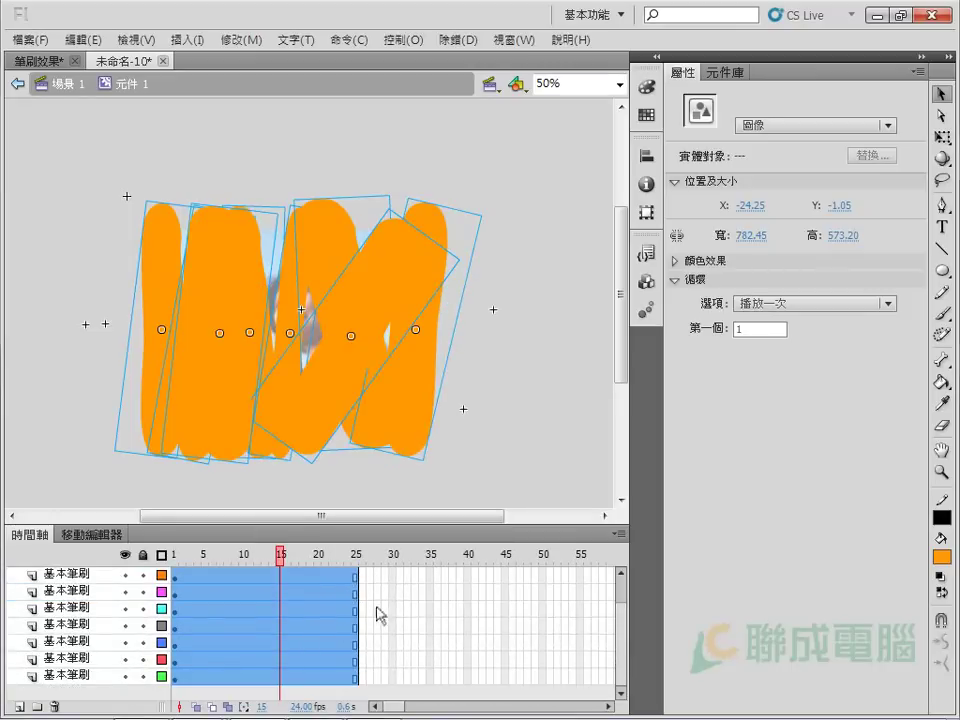
left_click(177, 676)
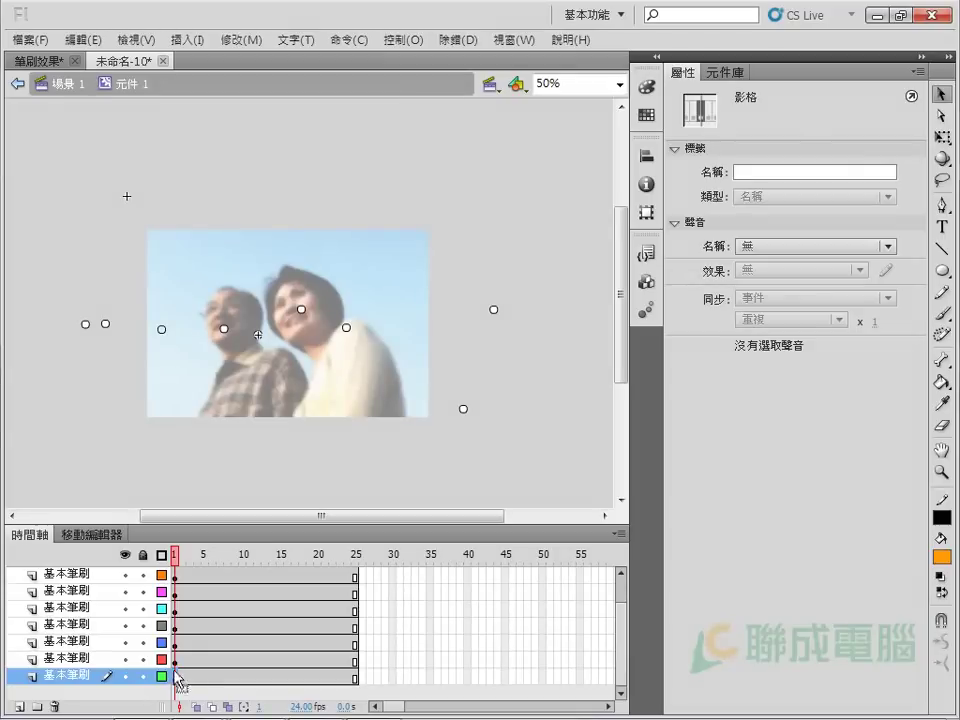
Preview the strokes along the timeline and delay the red stroke layer to about frame 8
left_click(177, 659)
left_click(176, 640)
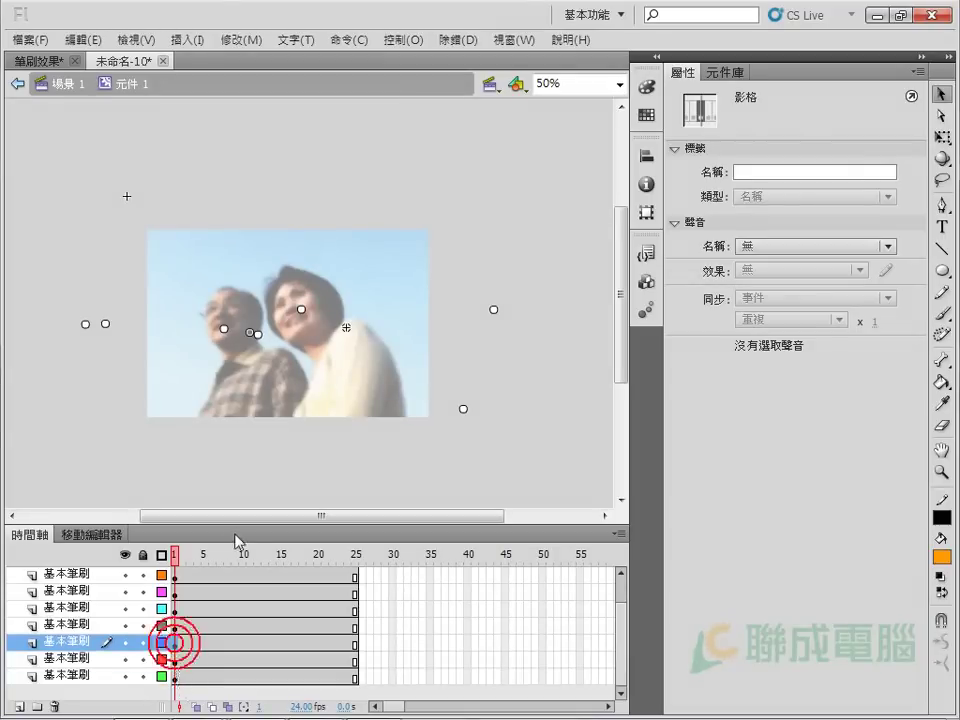
left_click_drag(241, 553, 265, 553)
left_click(259, 677)
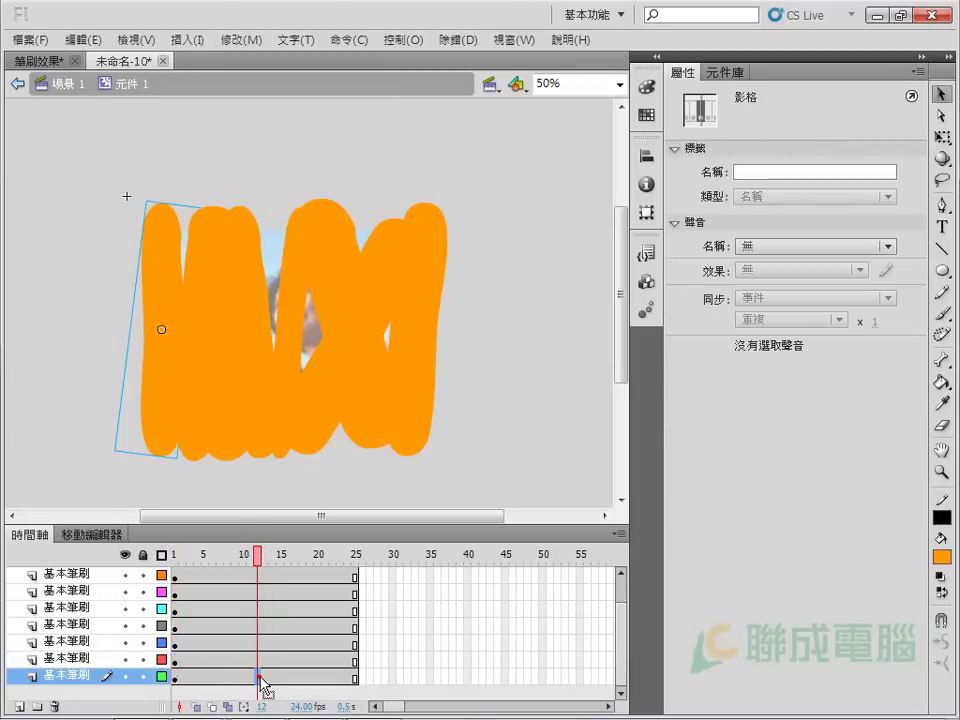
left_click(280, 660)
left_click(176, 661)
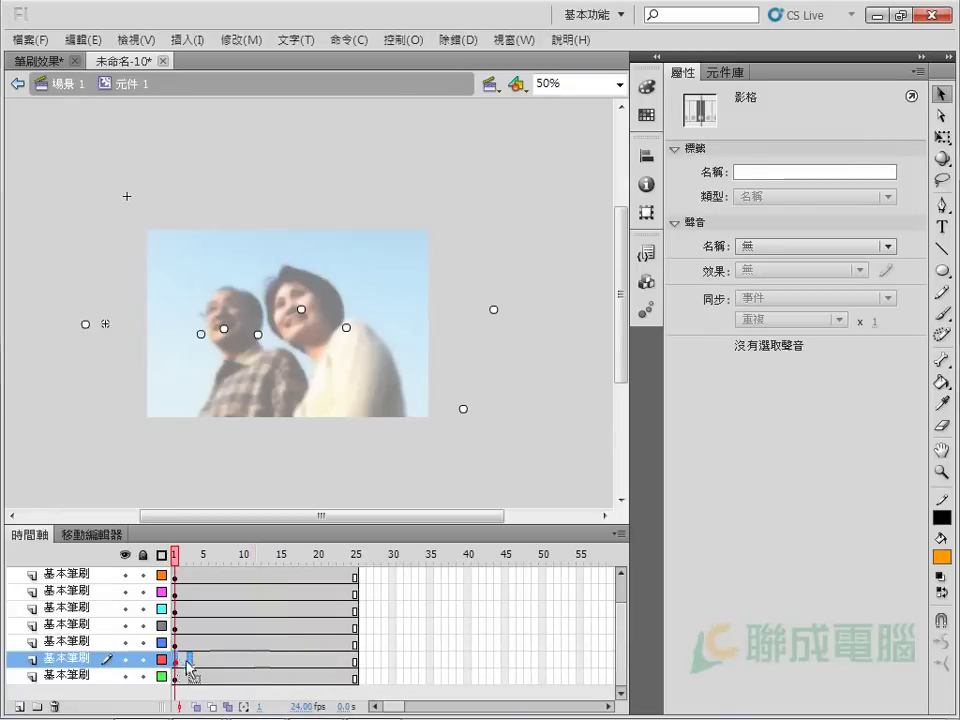
left_click_drag(188, 661, 226, 661)
Inspect the brush stroke symbol's animation, then shift the red layer's start to frame 10
left_click(157, 372)
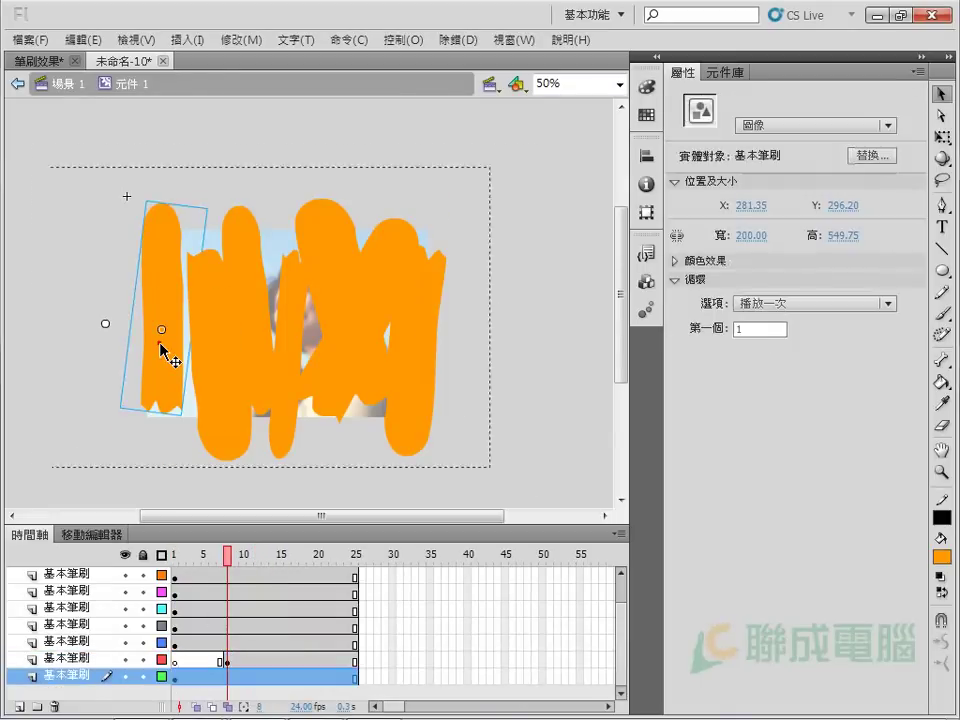
double_click(161, 343)
left_click(236, 574)
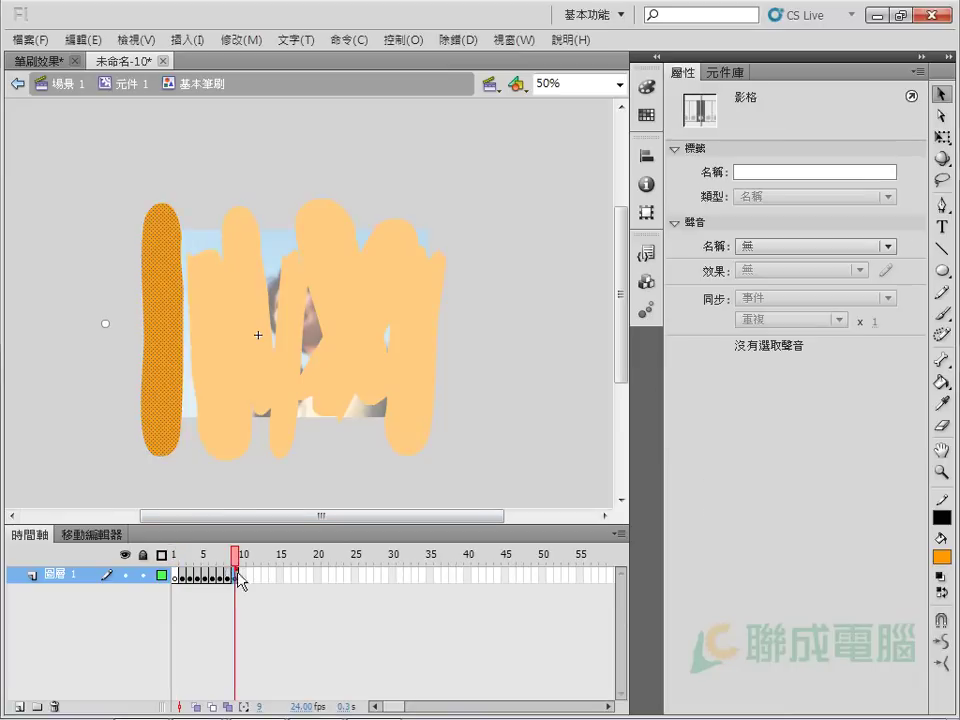
double_click(216, 496)
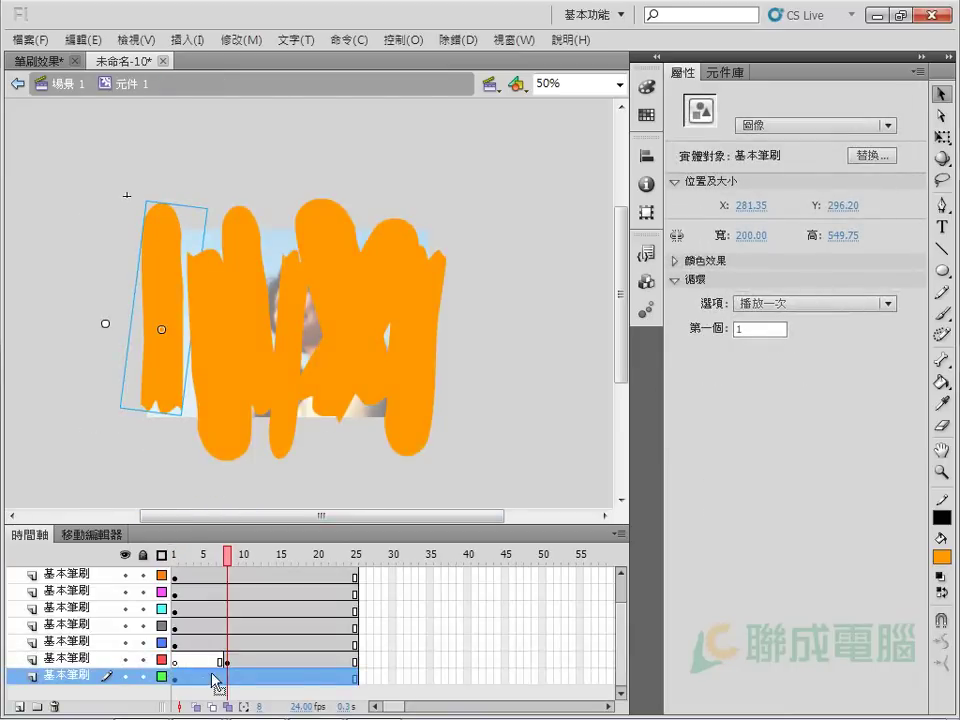
left_click_drag(226, 660, 242, 665)
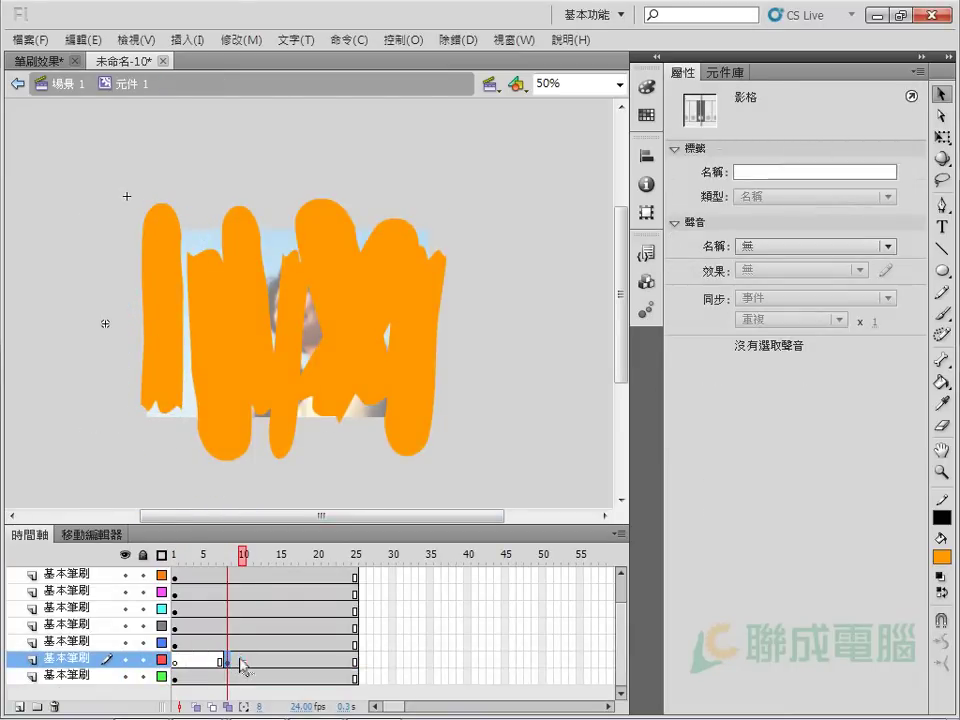
Delay the blue, grey, cyan and magenta stroke layers to frames 19, 30, 40 and 50
mouse_move(177, 643)
left_mouse_down()
mouse_move(300, 654)
mouse_move(304, 645)
left_mouse_up()
left_click(176, 627)
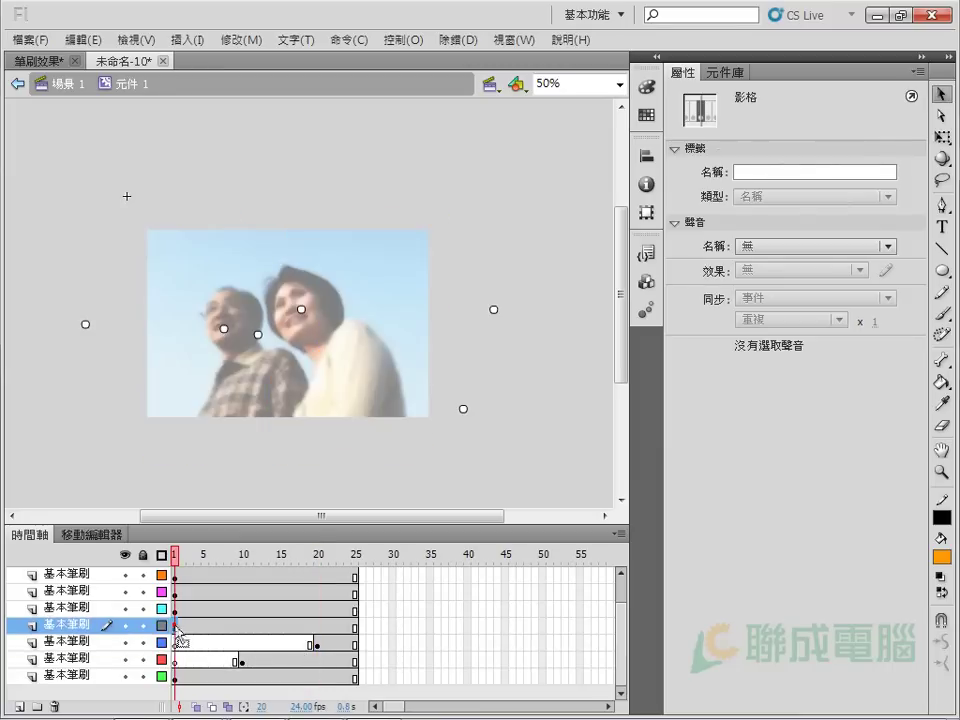
left_click_drag(176, 627, 392, 627)
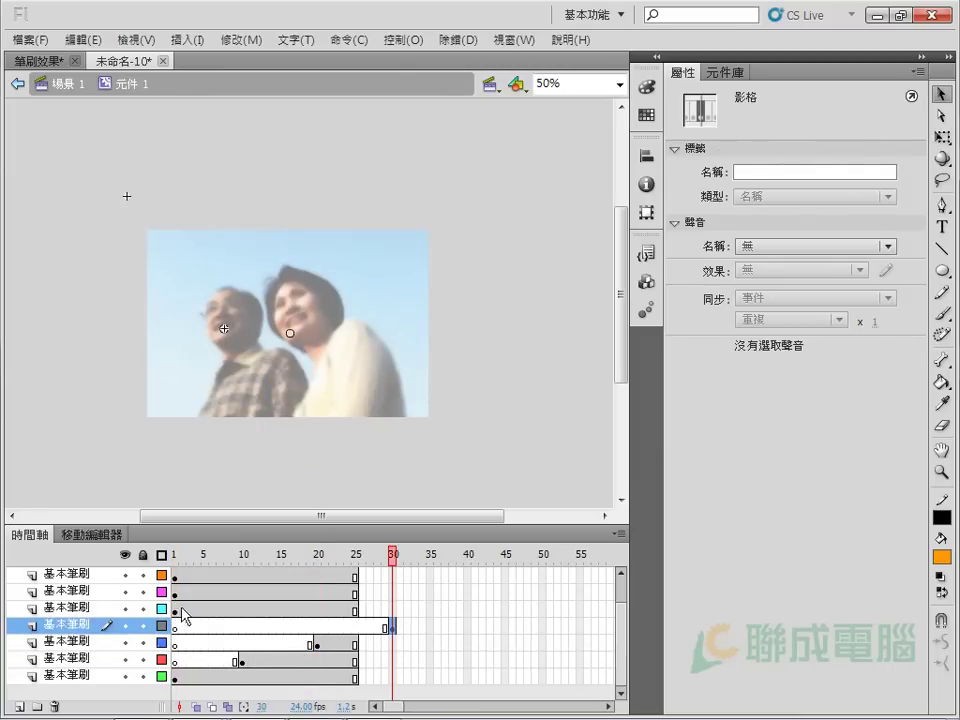
left_click(176, 610)
left_click_drag(175, 612, 467, 610)
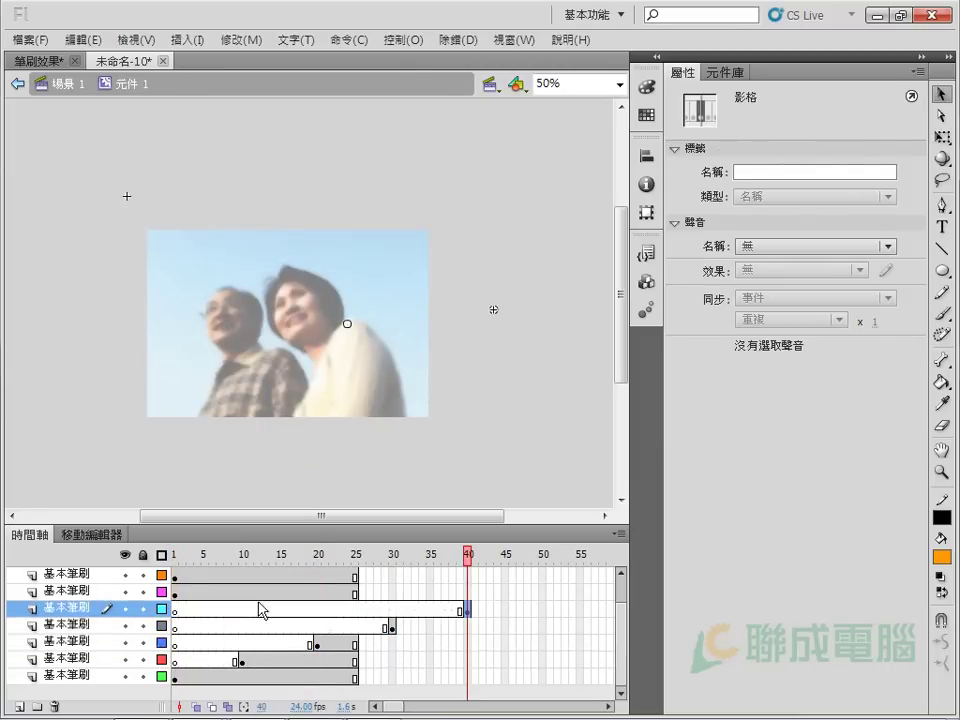
left_click(174, 593)
left_click_drag(174, 593, 542, 600)
Delay the orange and purple stroke layers to start at frames 60 and 70
left_click(174, 578)
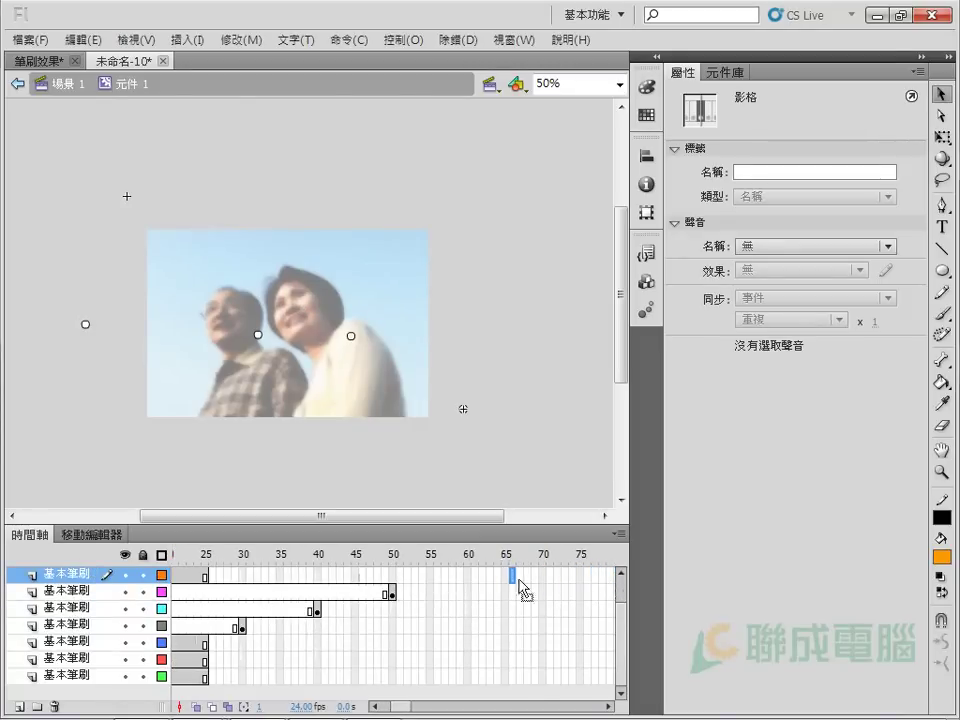
left_click_drag(455, 585, 466, 577)
scroll(620, 615, "up", 2)
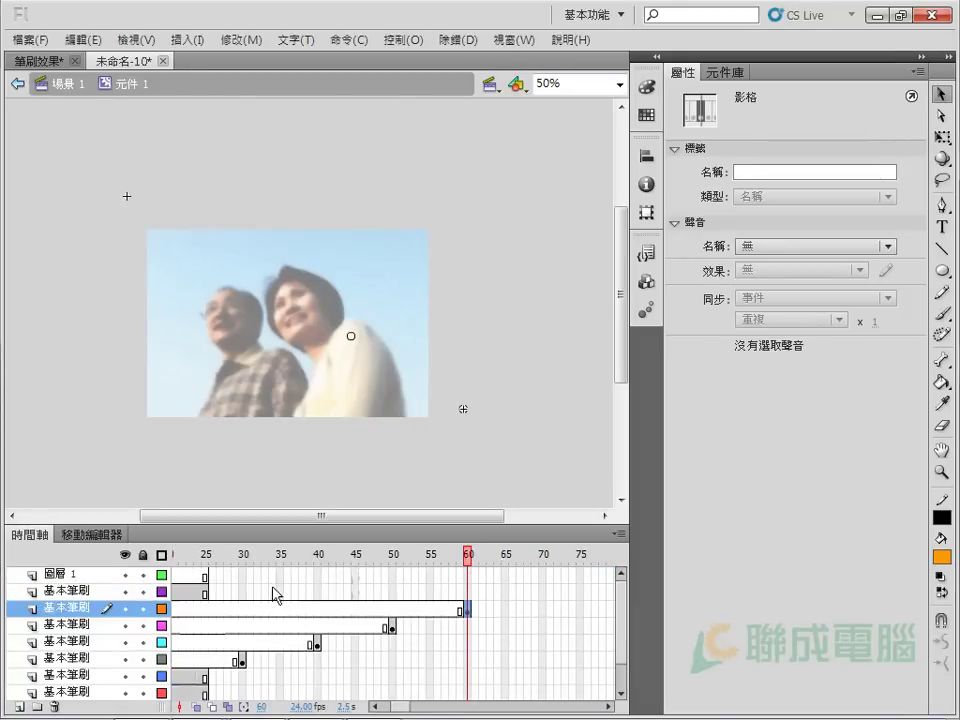
mouse_move(405, 707)
left_mouse_down()
mouse_move(185, 605)
mouse_move(565, 605)
mouse_move(506, 598)
left_mouse_up()
left_click(172, 591)
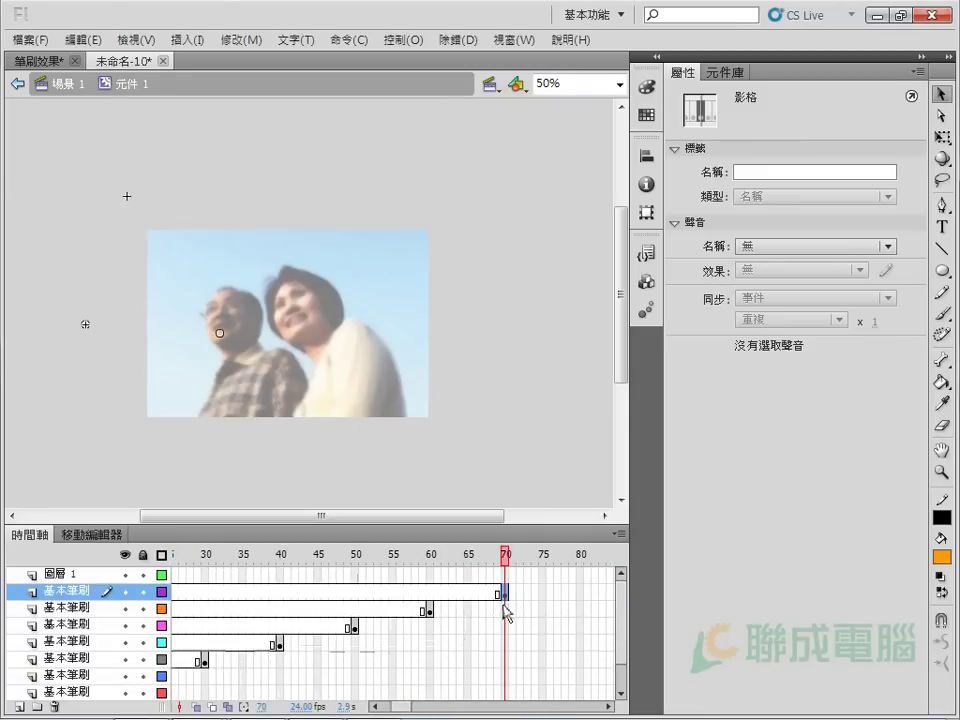
Extend every stroke layer to frame 84 with F5
left_click(507, 608)
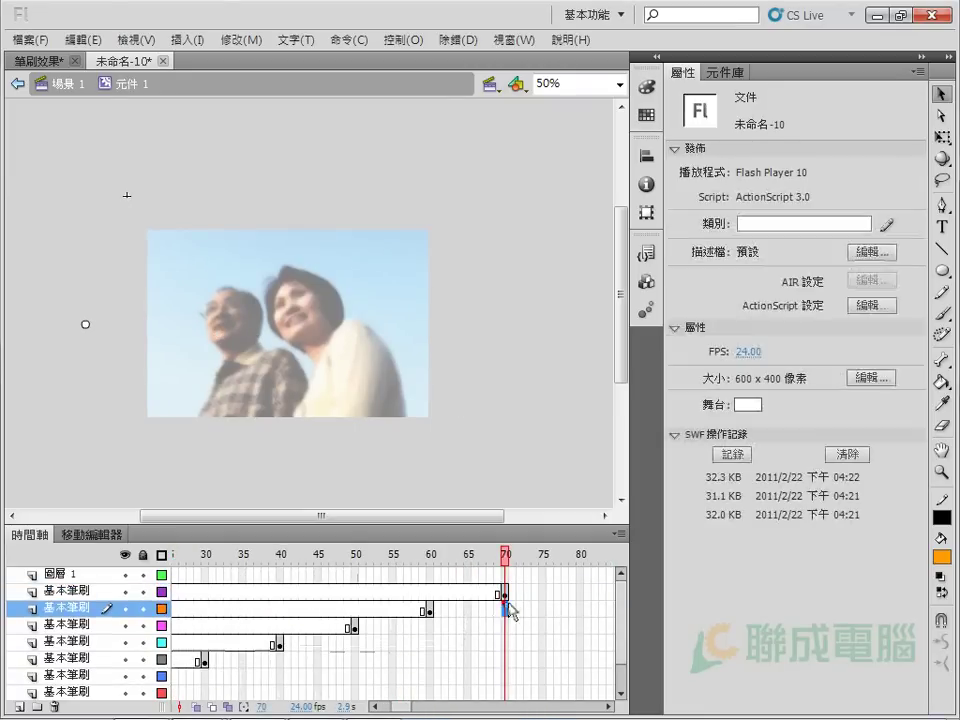
left_click(591, 591)
scroll(612, 582, "down", 2)
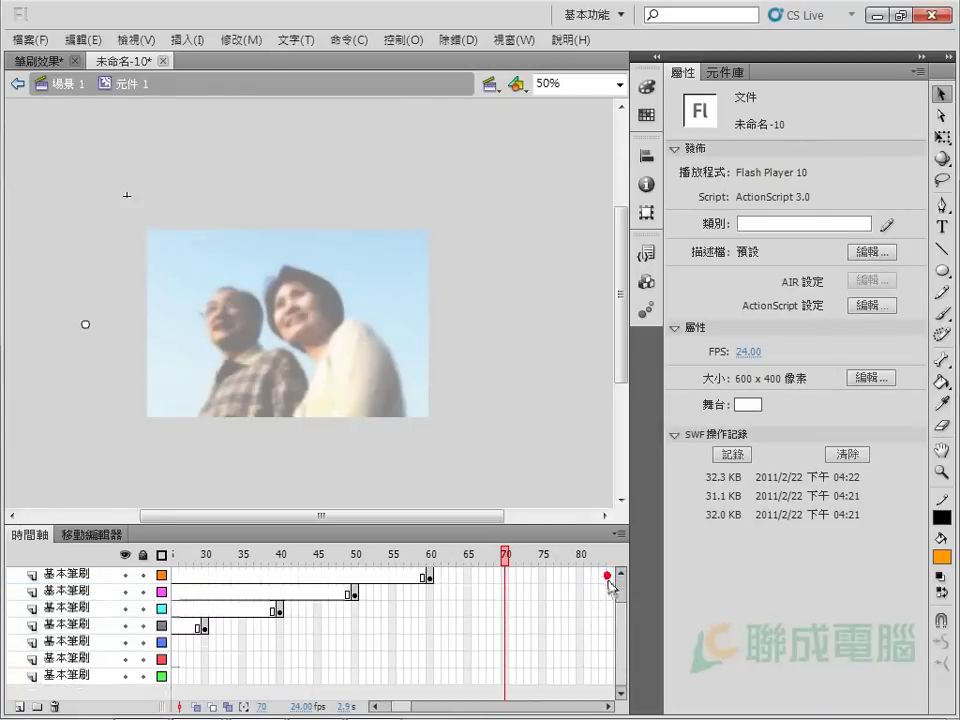
left_click(612, 683, "shift")
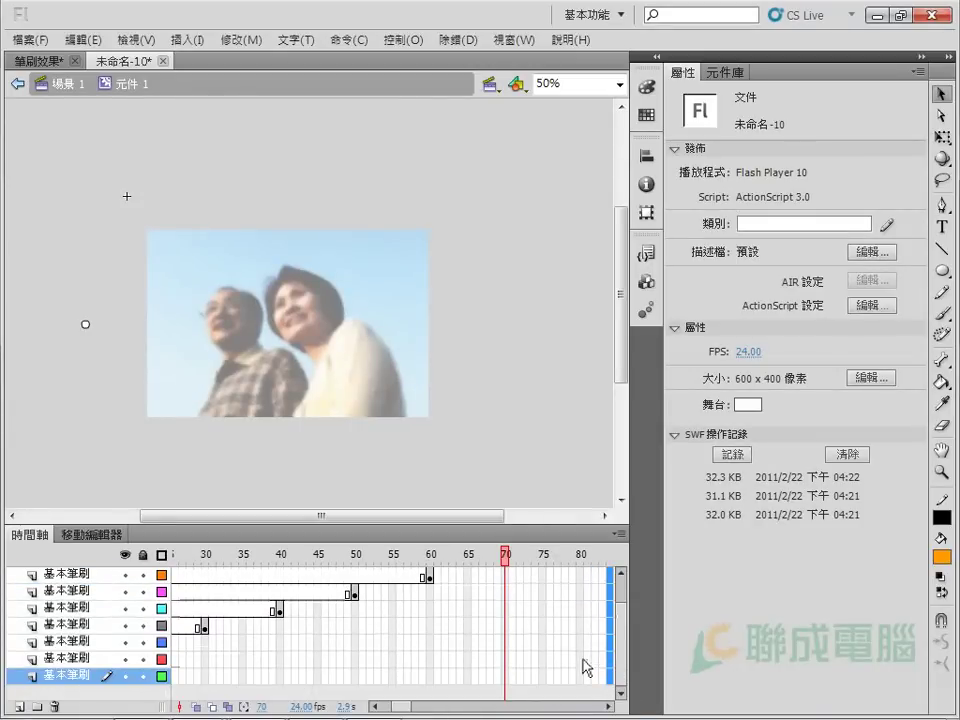
key("F5")
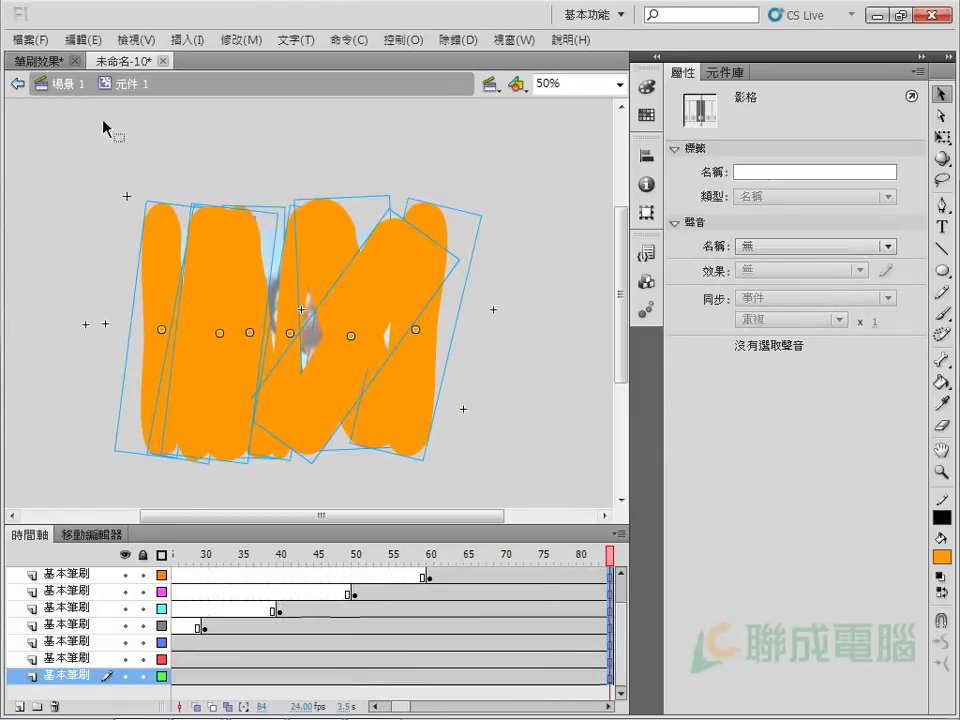
Go back to Scene 1 and test the movie with Ctrl+Enter to watch the strokes reveal the photo
left_click(54, 80)
left_click(90, 271)
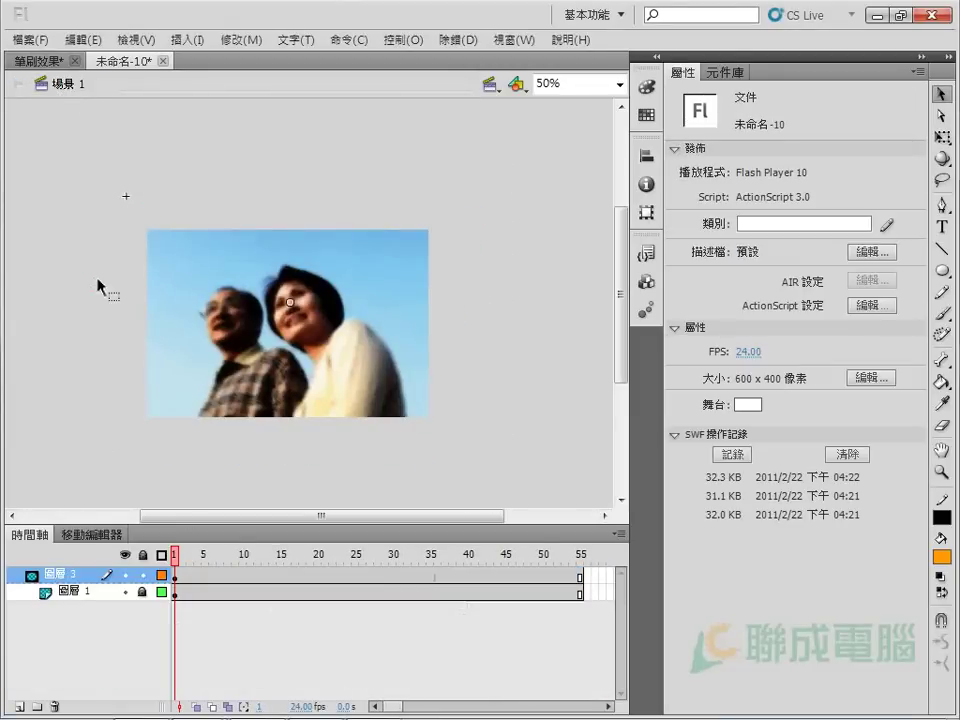
key("ctrl+Return")
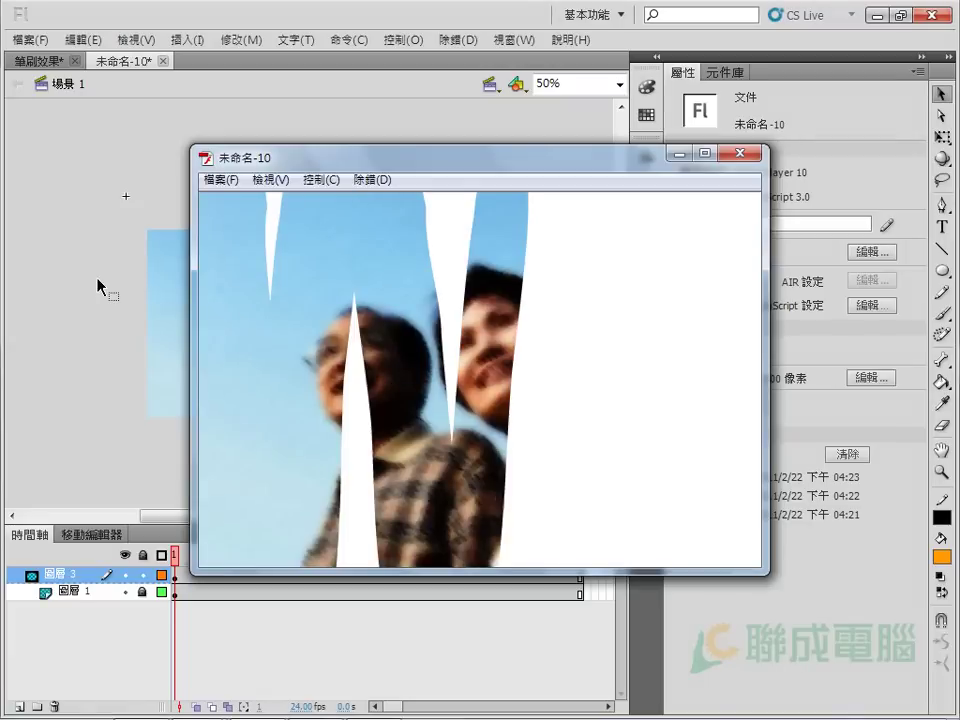